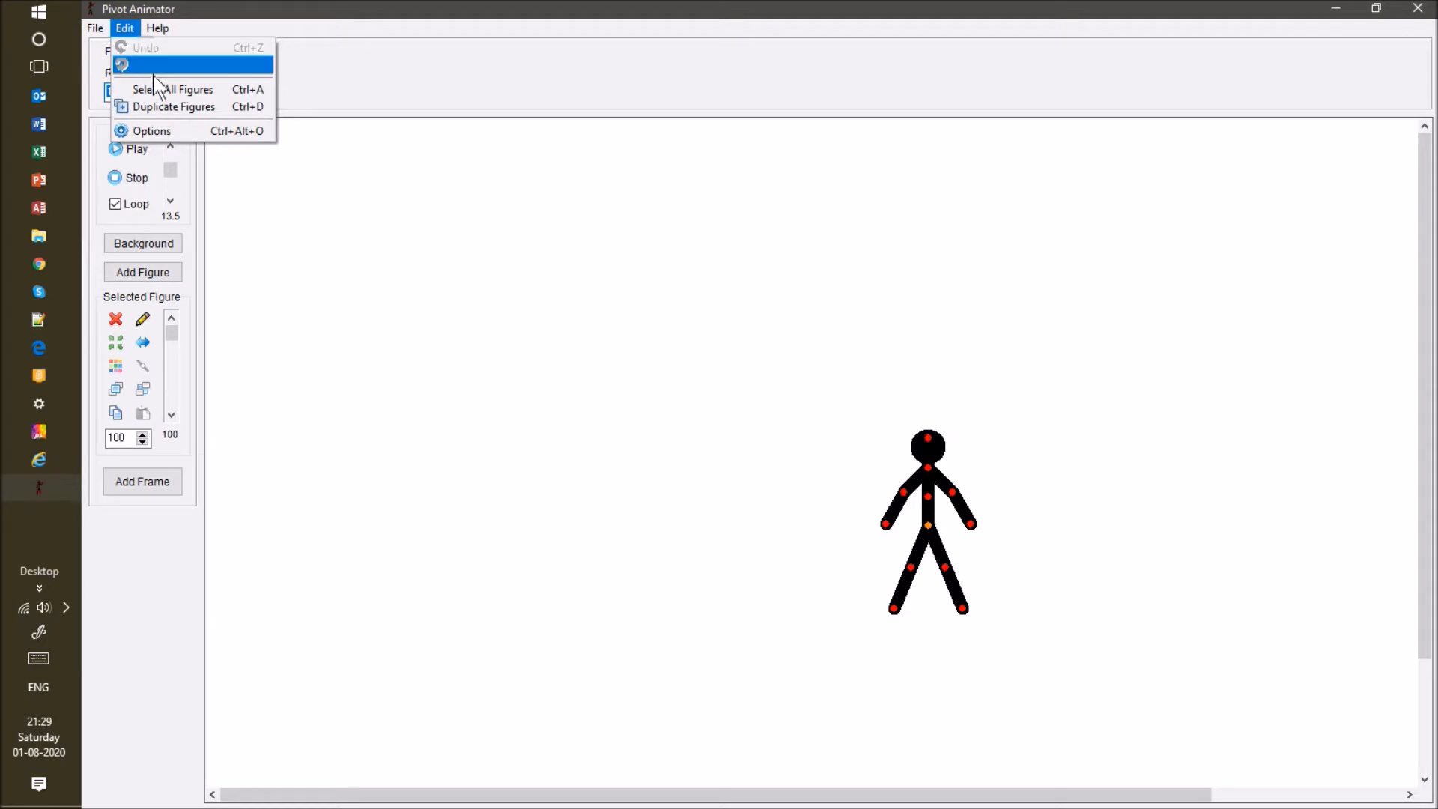
Set the animation dimensions to a width of 1080 and a height of 720 in the options.
click(150, 131)
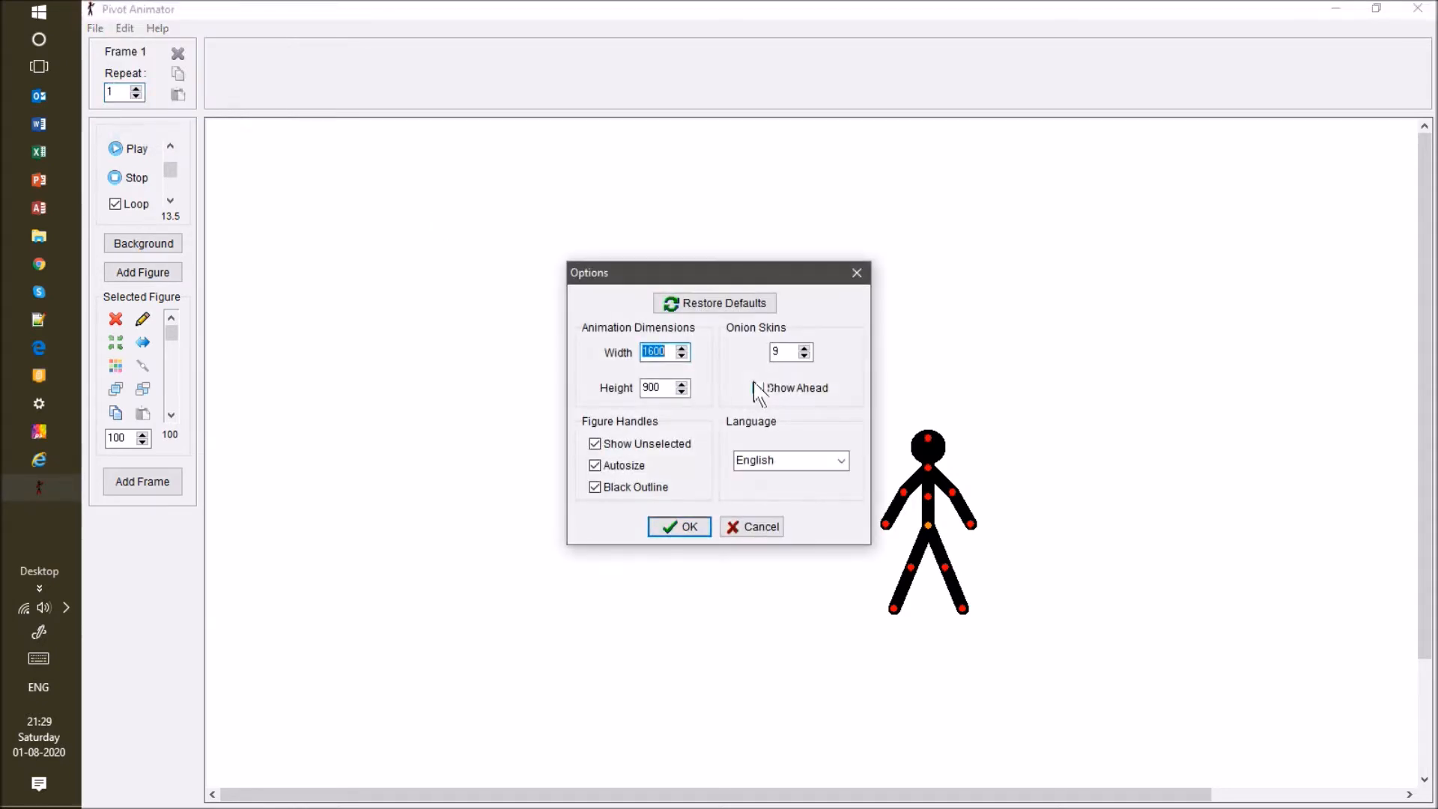
text(1080)
click(664, 387)
key(BackSpace)
key(BackSpace)
key(BackSpace)
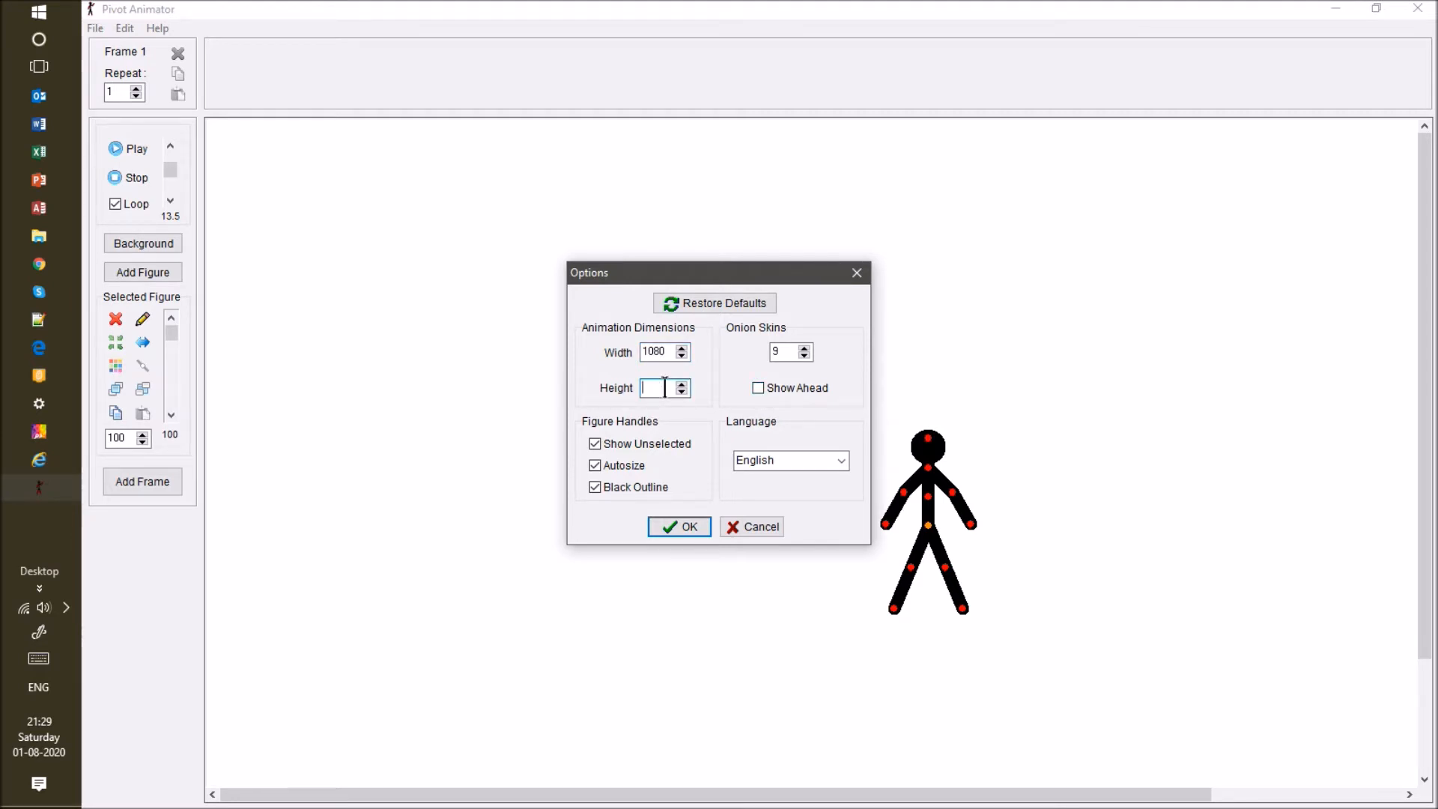
text(720)
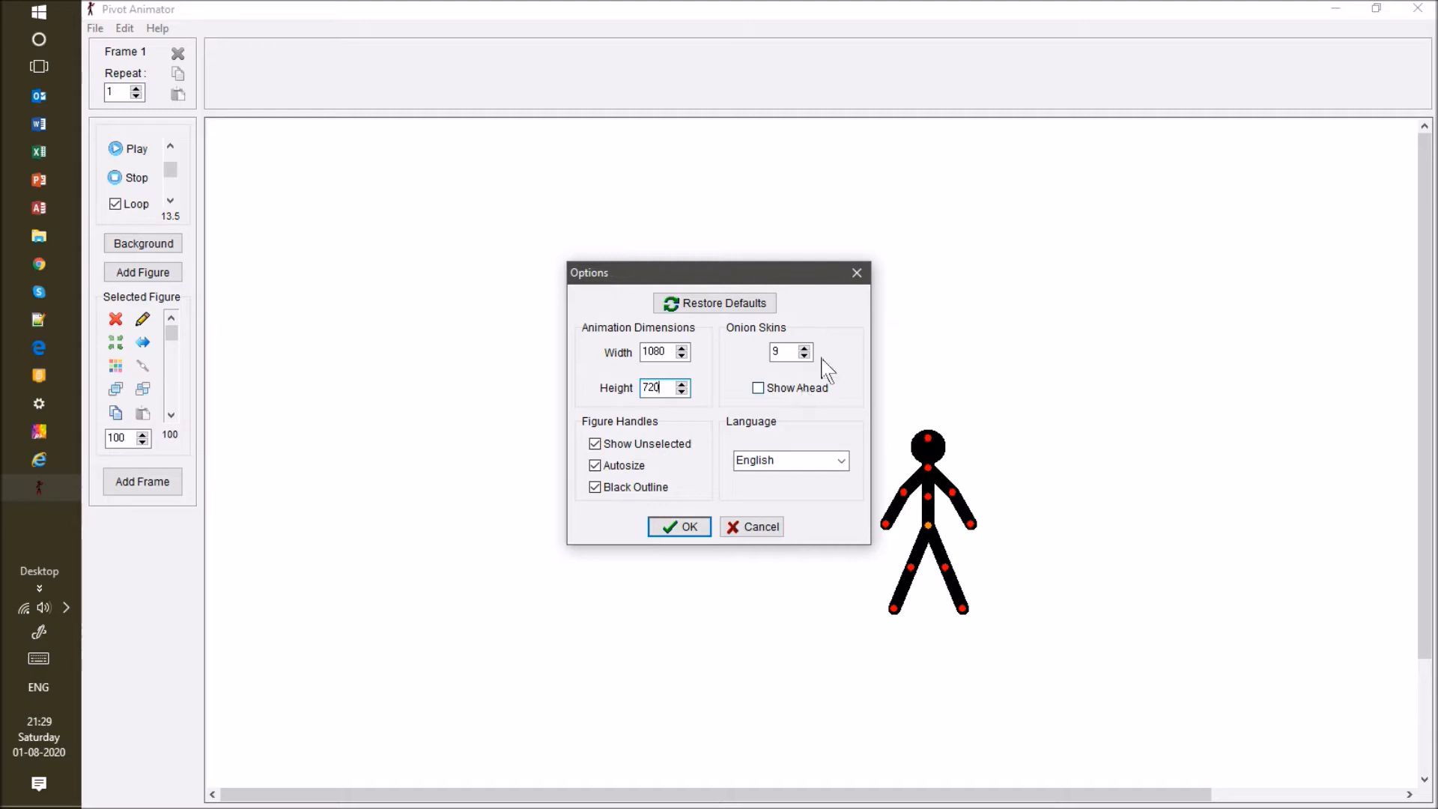
click(687, 527)
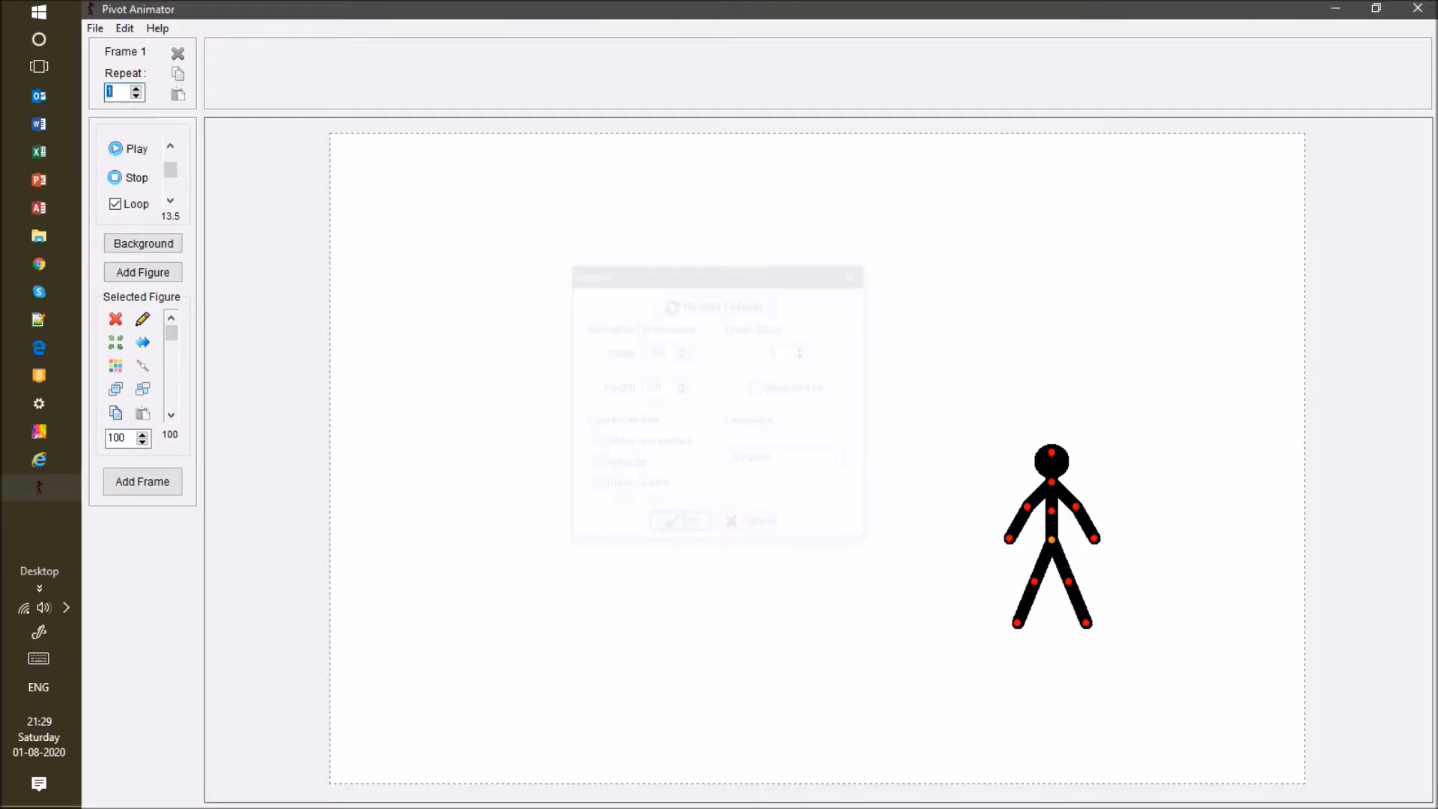
Centre the stick figure on the canvas and add it as the first frame.
click(117, 345)
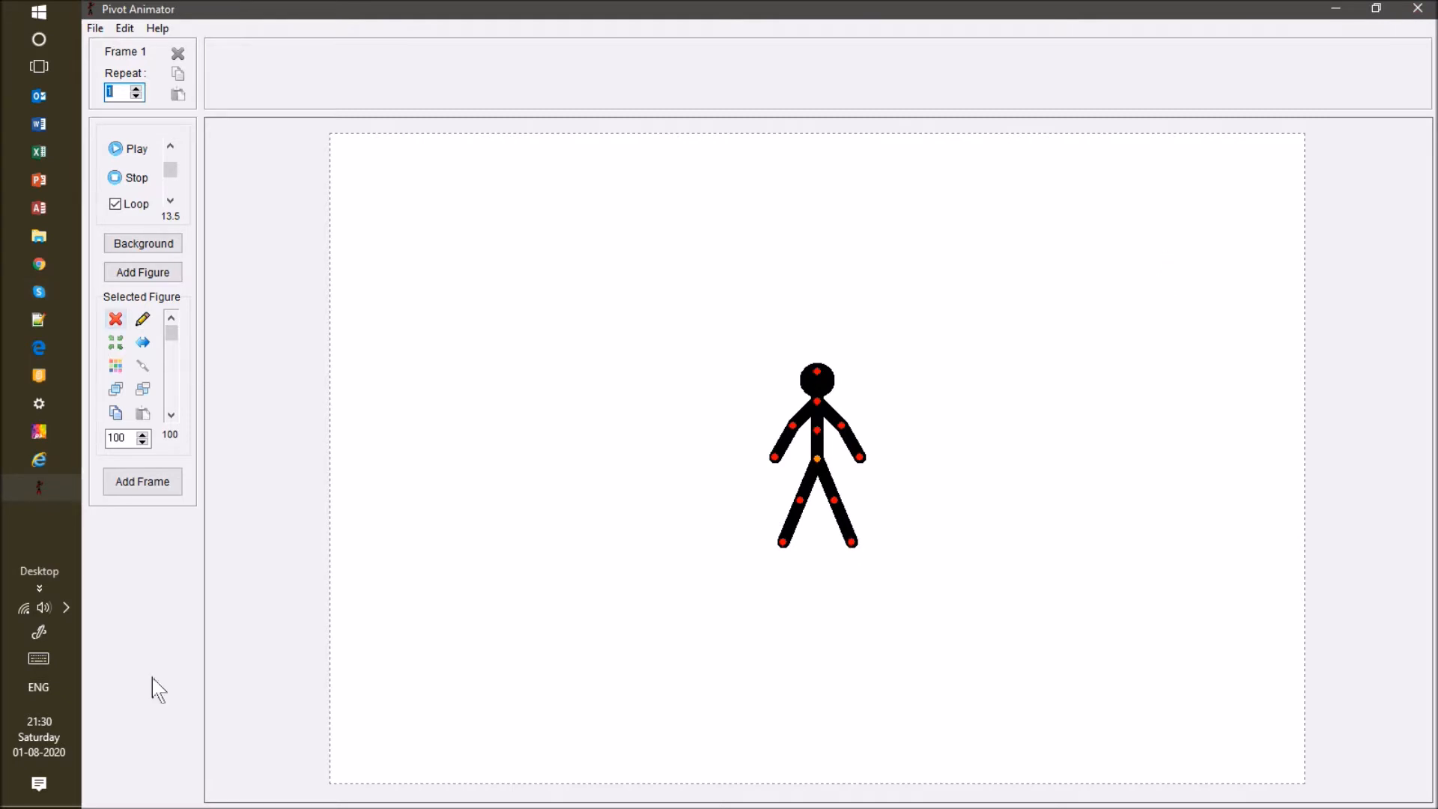
click(143, 481)
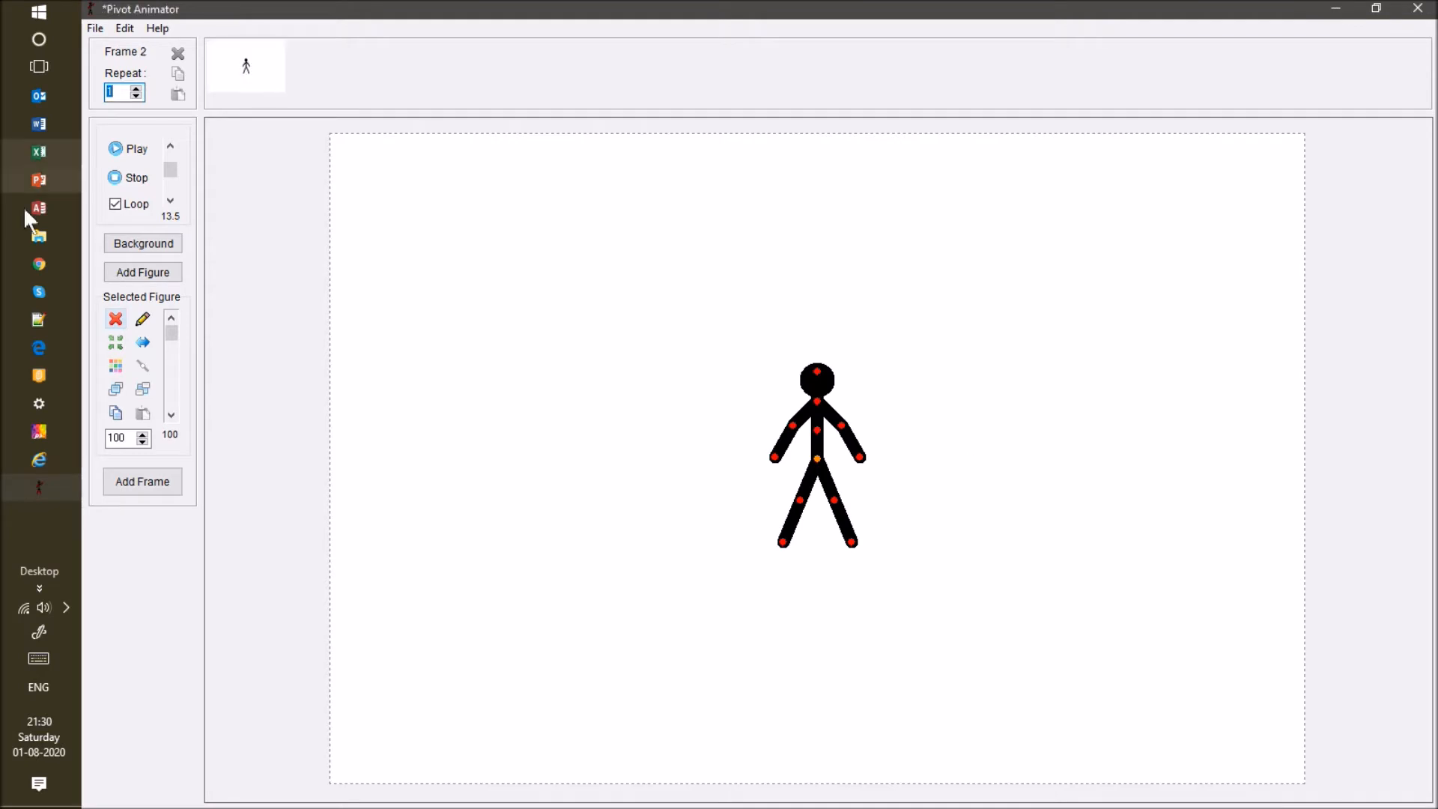
Fade the centred figure out gradually to 0 opacity, adding a frame after each small decrease up to frame 21.
click(172, 416)
click(173, 417)
click(174, 417)
key(Return)
click(176, 417)
key(Return)
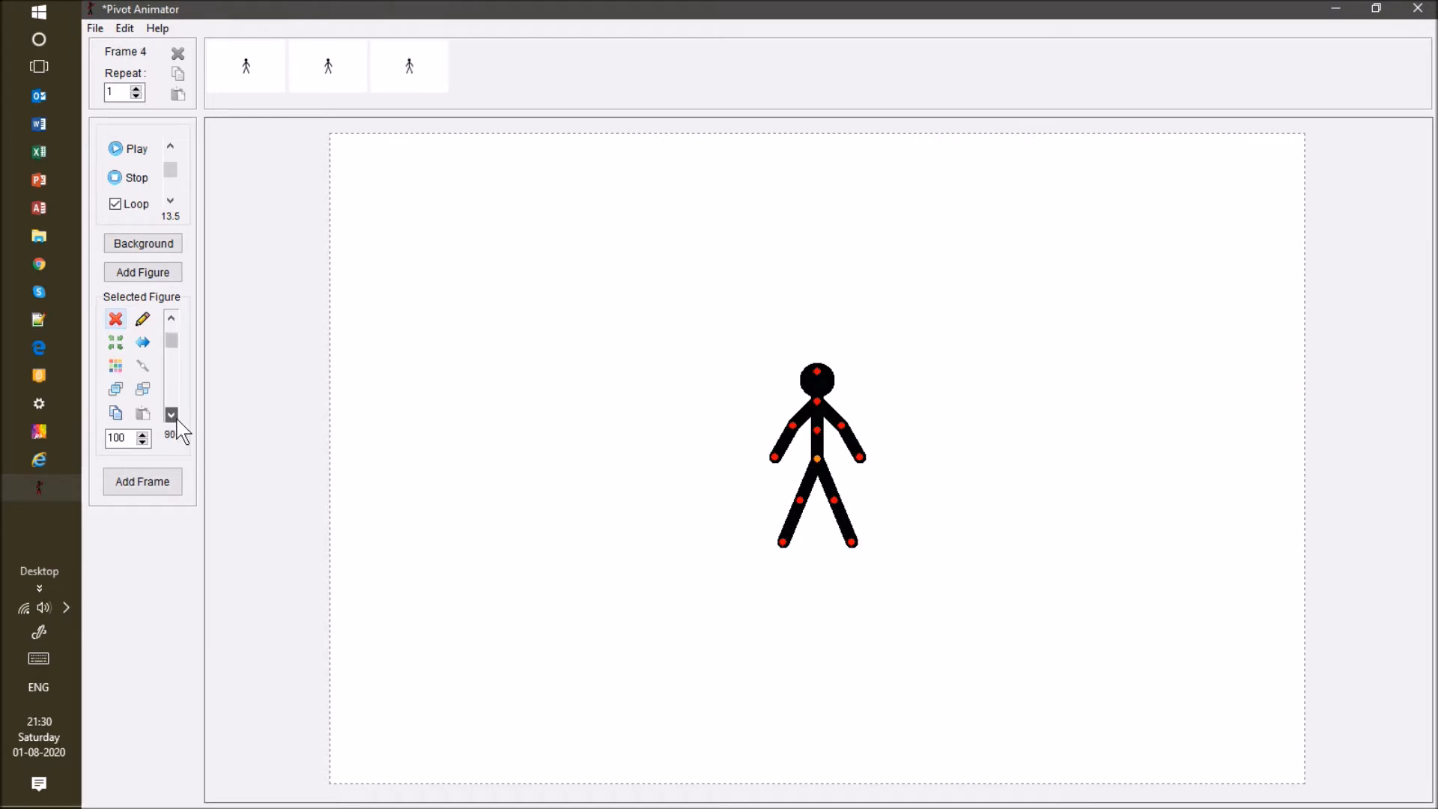
click(171, 415)
key(Return)
click(174, 418)
key(Return)
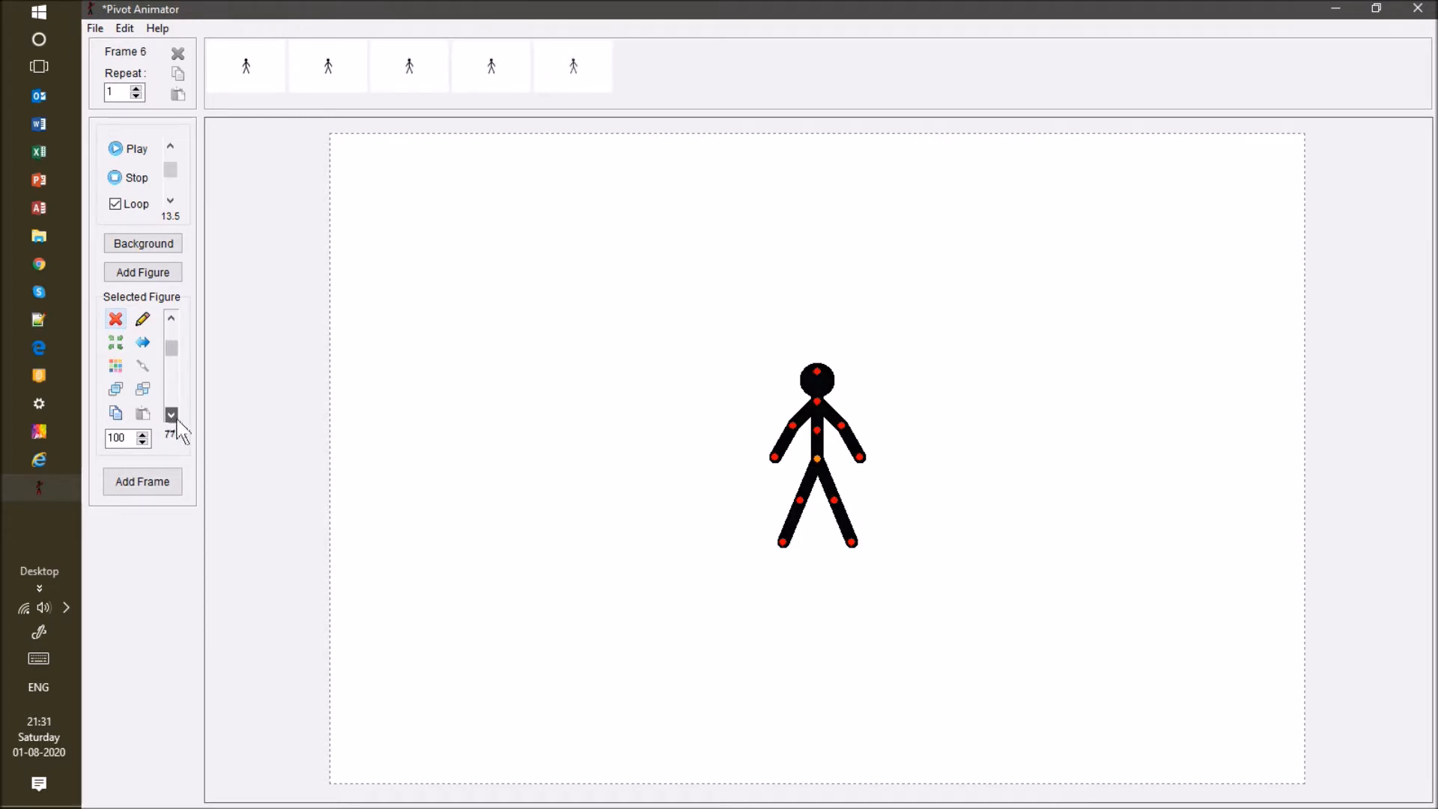
key(Return)
click(173, 415)
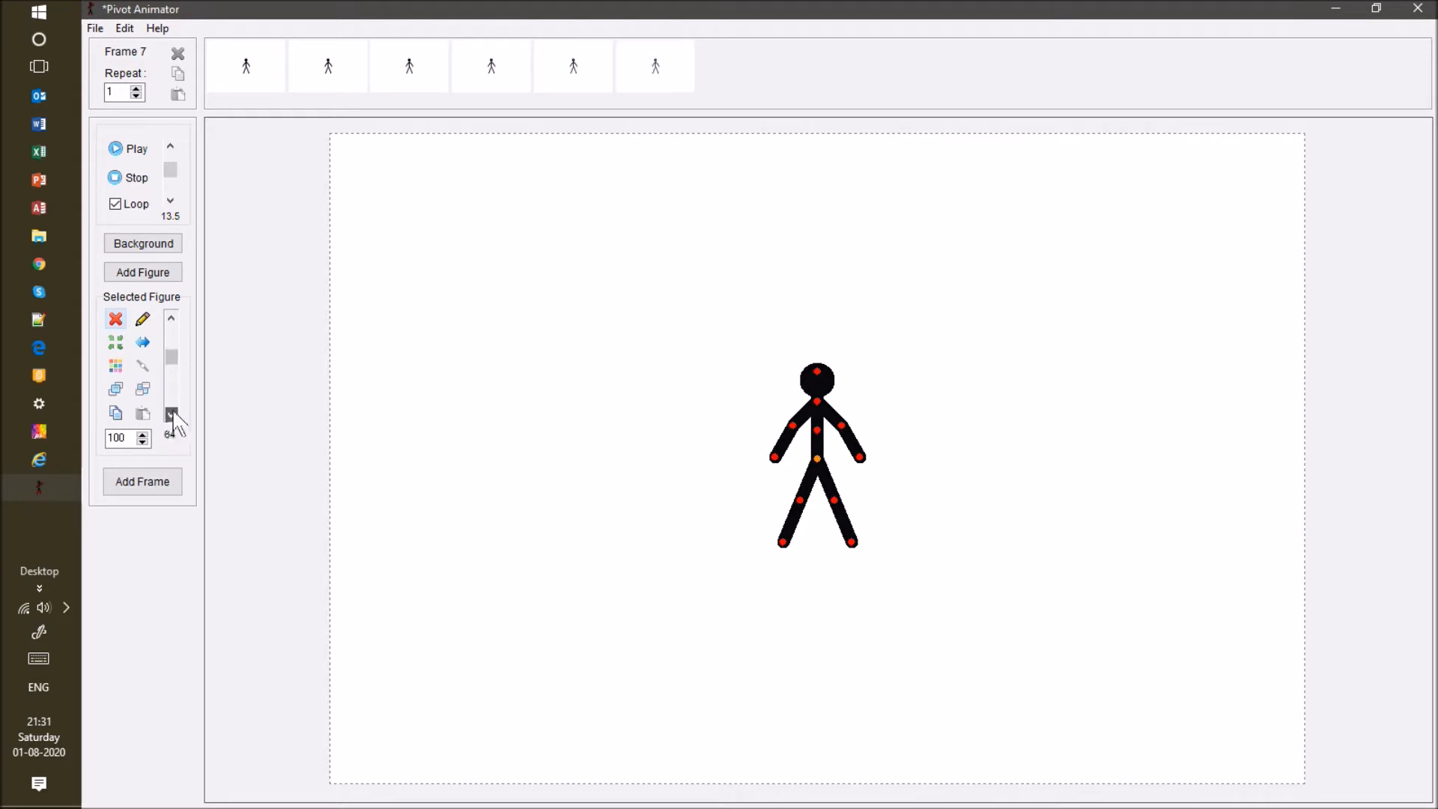
key(Return)
click(174, 414)
key(Return)
click(174, 414)
key(Return)
click(173, 414)
key(Return)
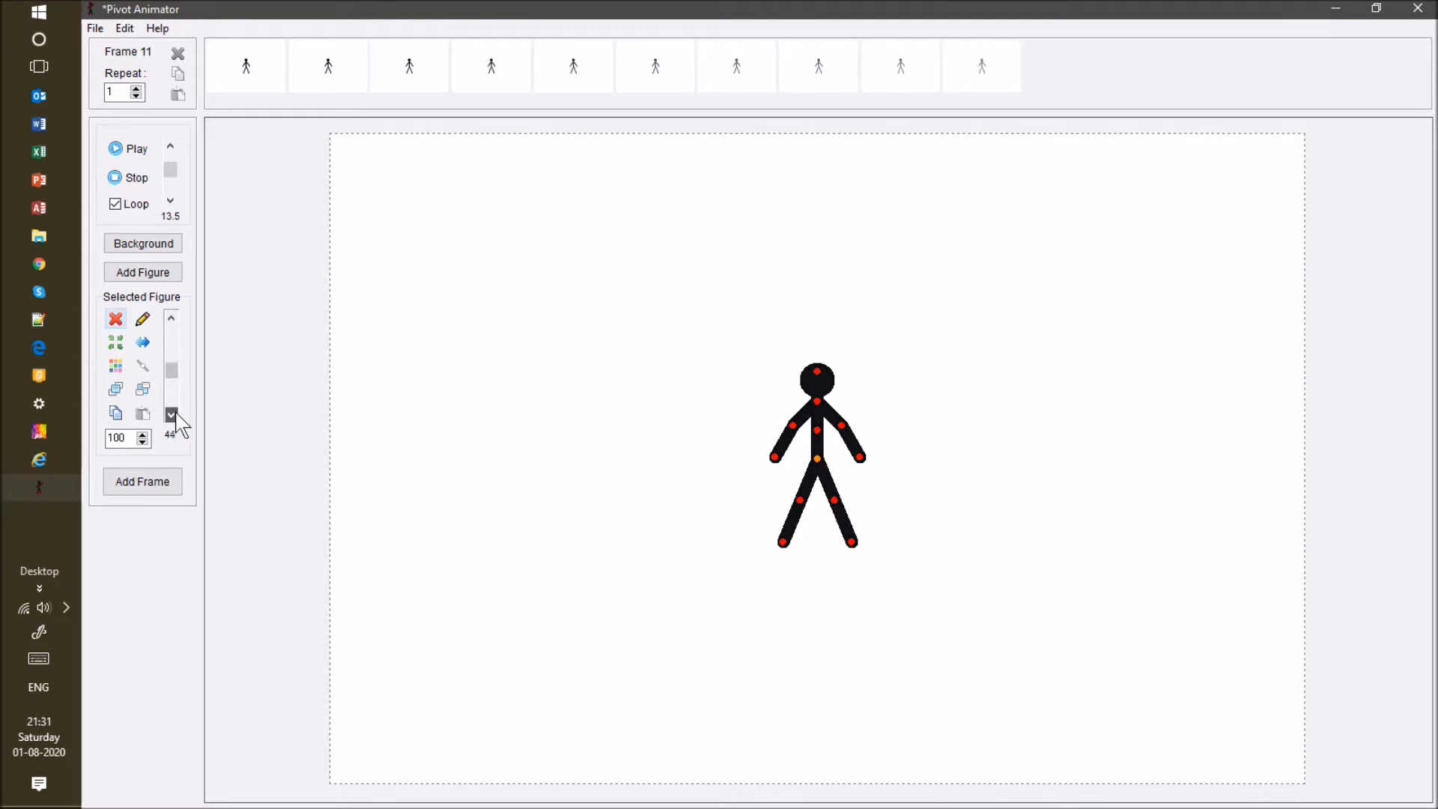
click(173, 414)
key(Return)
click(173, 414)
key(Return)
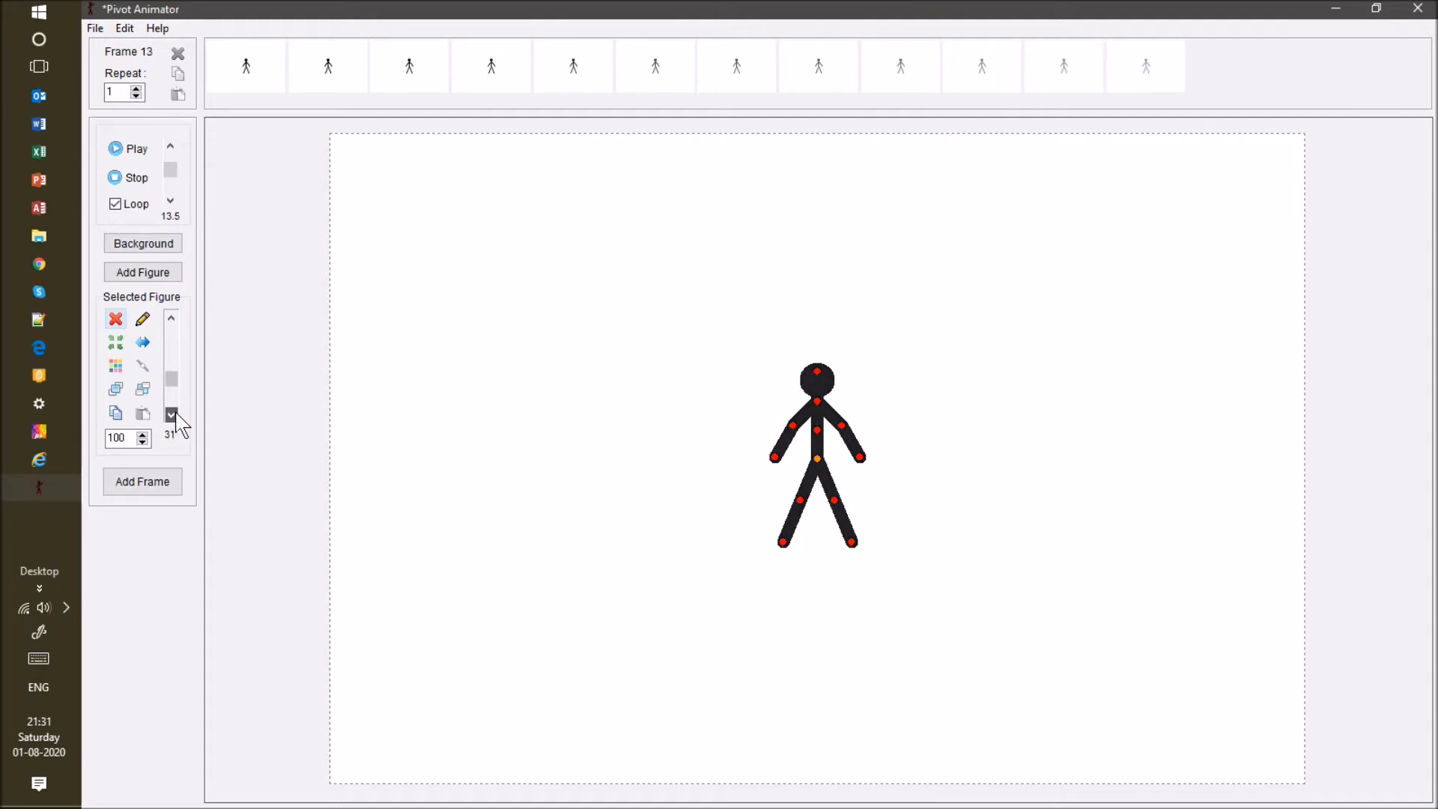
click(173, 414)
key(Return)
click(174, 414)
key(Return)
click(173, 414)
key(Return)
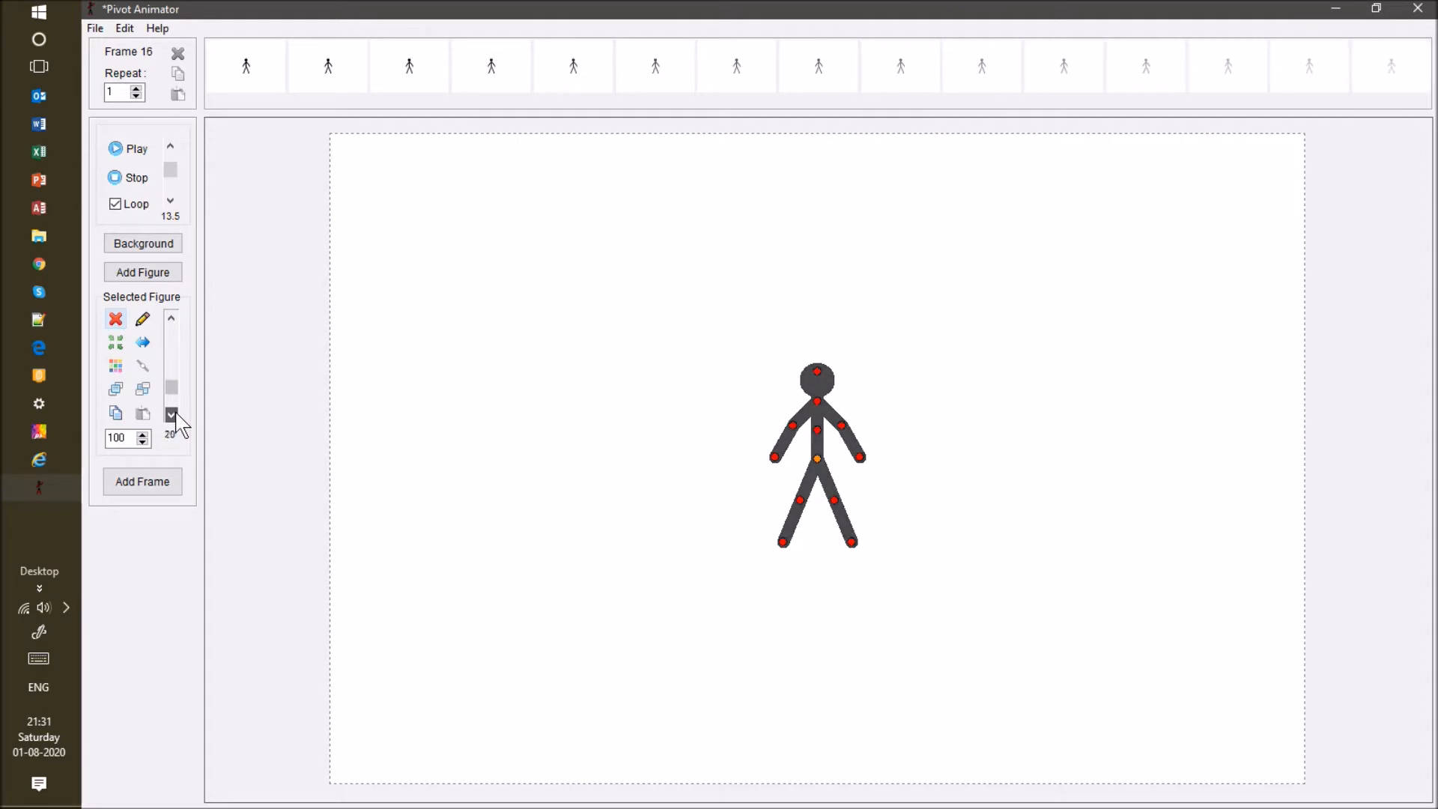
click(173, 414)
key(Return)
click(173, 415)
key(Return)
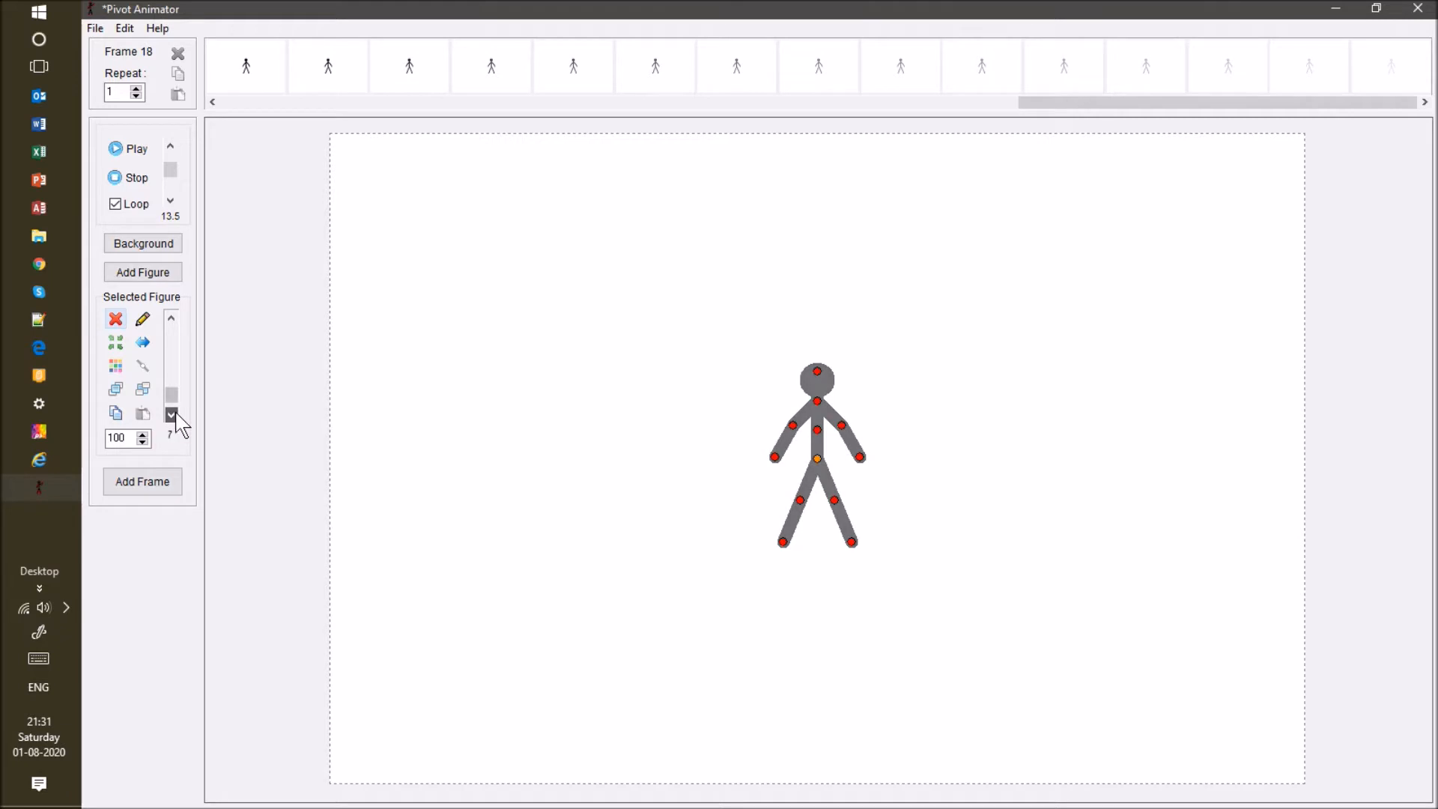
click(173, 414)
key(Return)
click(173, 415)
key(Return)
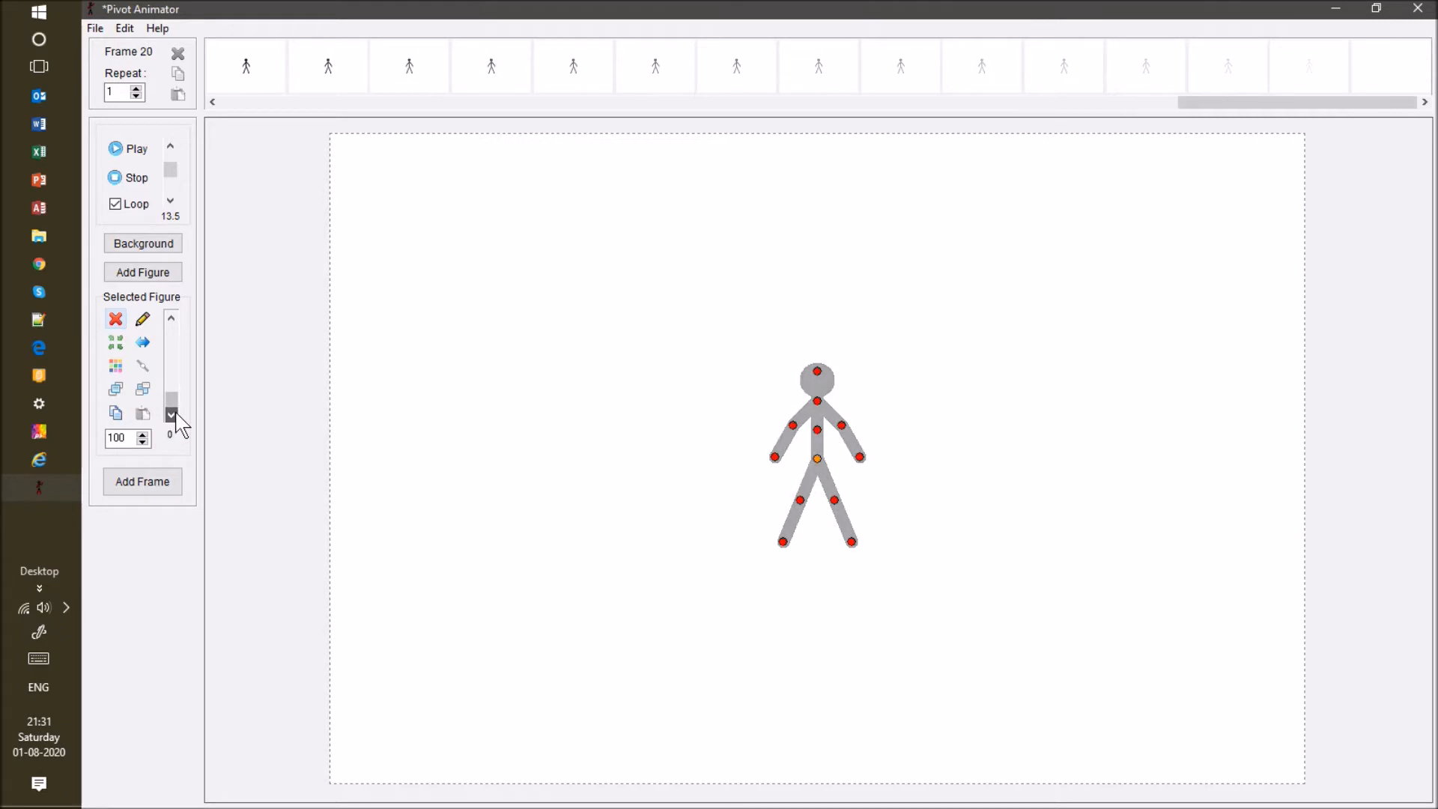
click(173, 414)
key(Return)
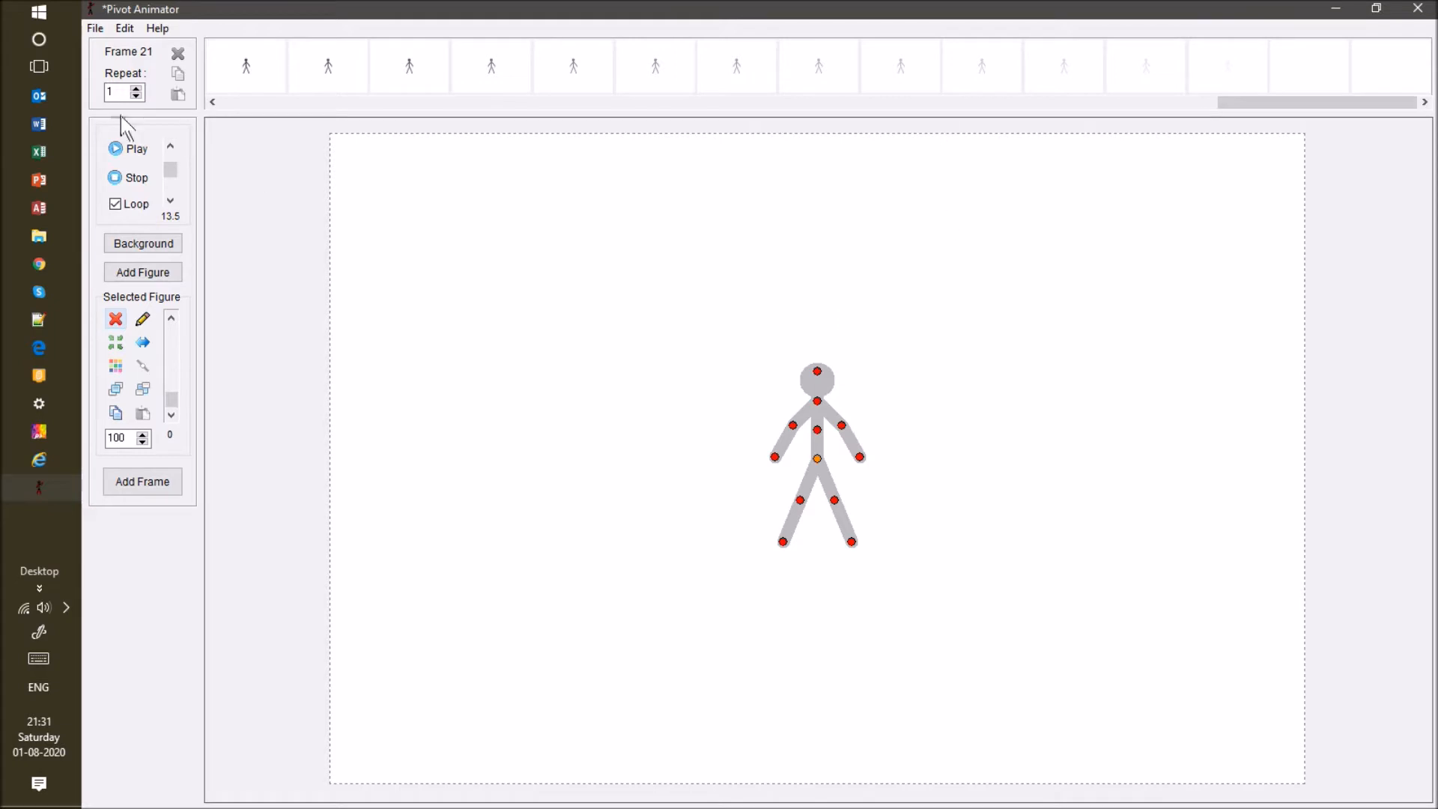
Preview the fade-out animation and turn off looping.
click(131, 158)
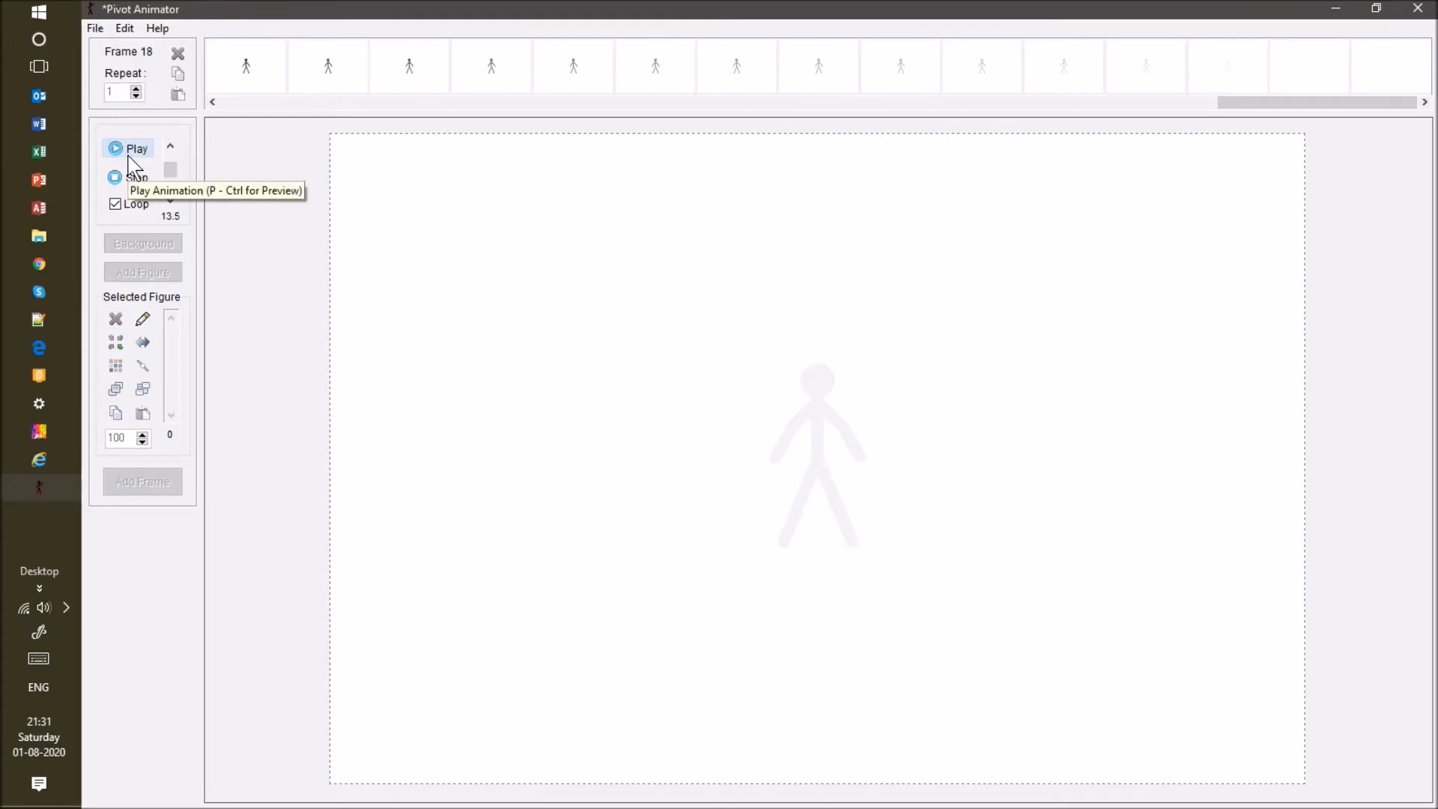
click(133, 209)
Add eight frames with the invisible figure up to frame 29 and move the figure to the canvas's upper-right area.
key(space)
key(space)
key(space)
key(space)
key(space)
key(space)
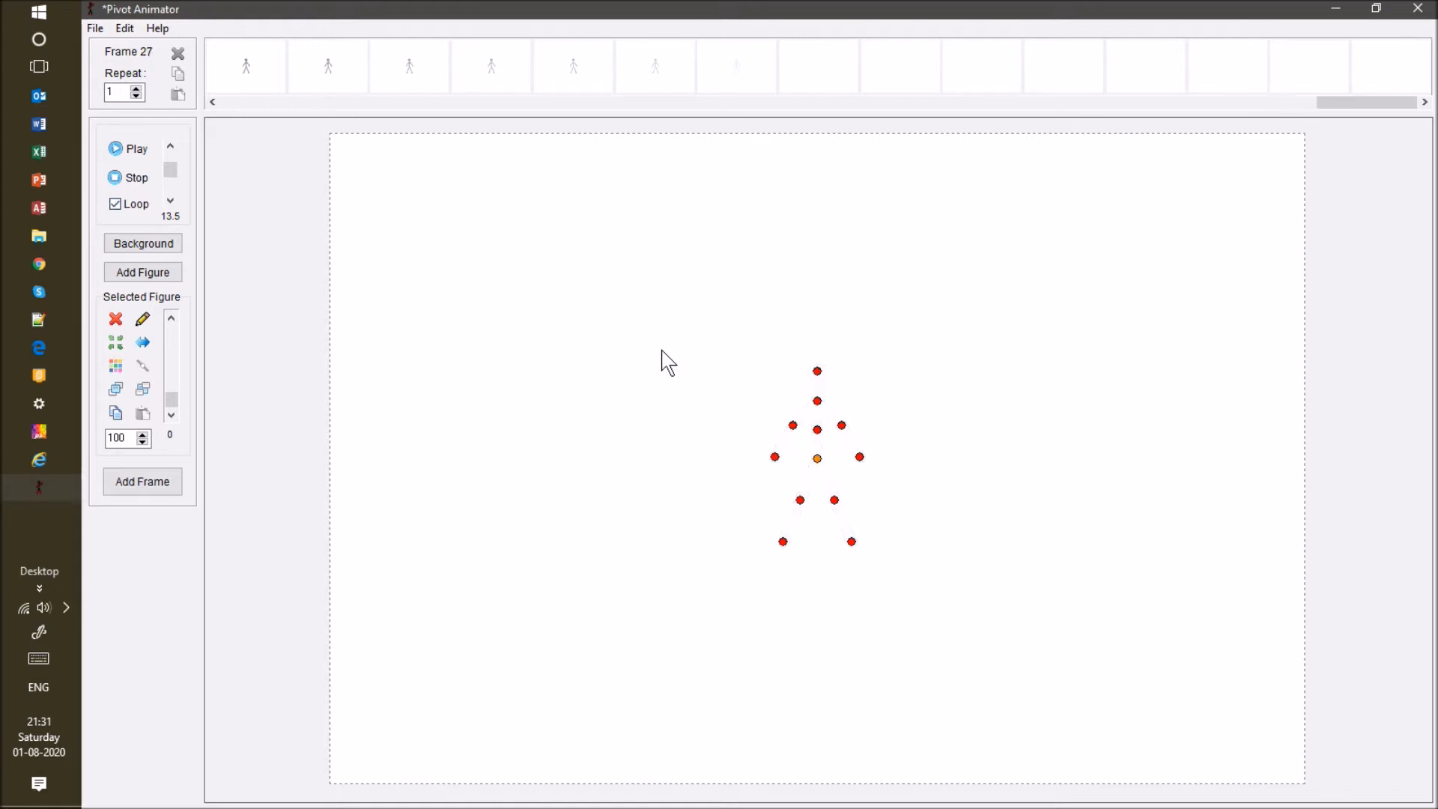
key(space)
key(space)
drag(821, 462, 1161, 302)
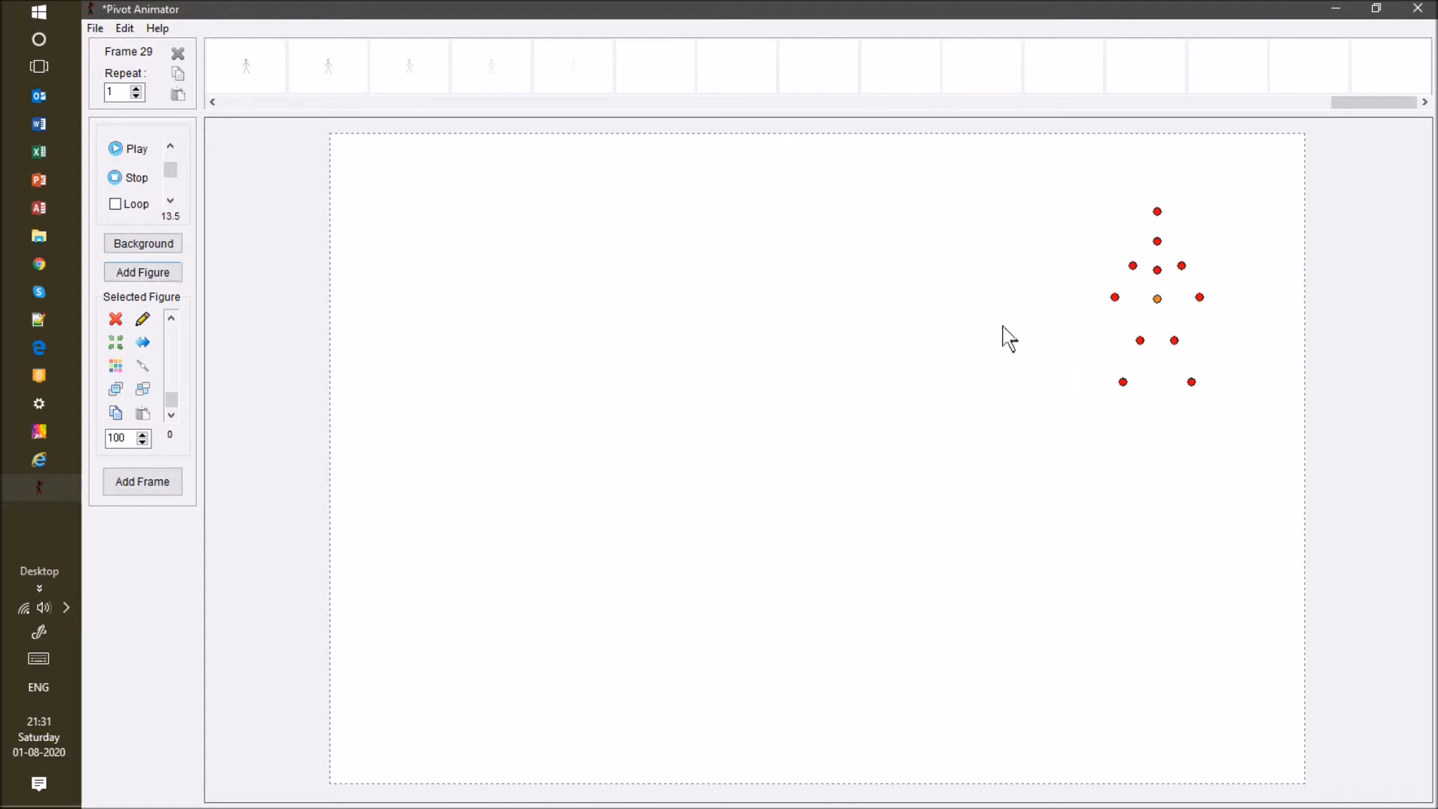
Fade the figure in gradually to 100 opacity at its upper-right position, adding a frame after each increase up to frame 49.
key(Return)
click(171, 316)
key(Return)
click(171, 316)
click(170, 316)
click(171, 317)
key(Return)
click(171, 316)
click(171, 316)
click(171, 316)
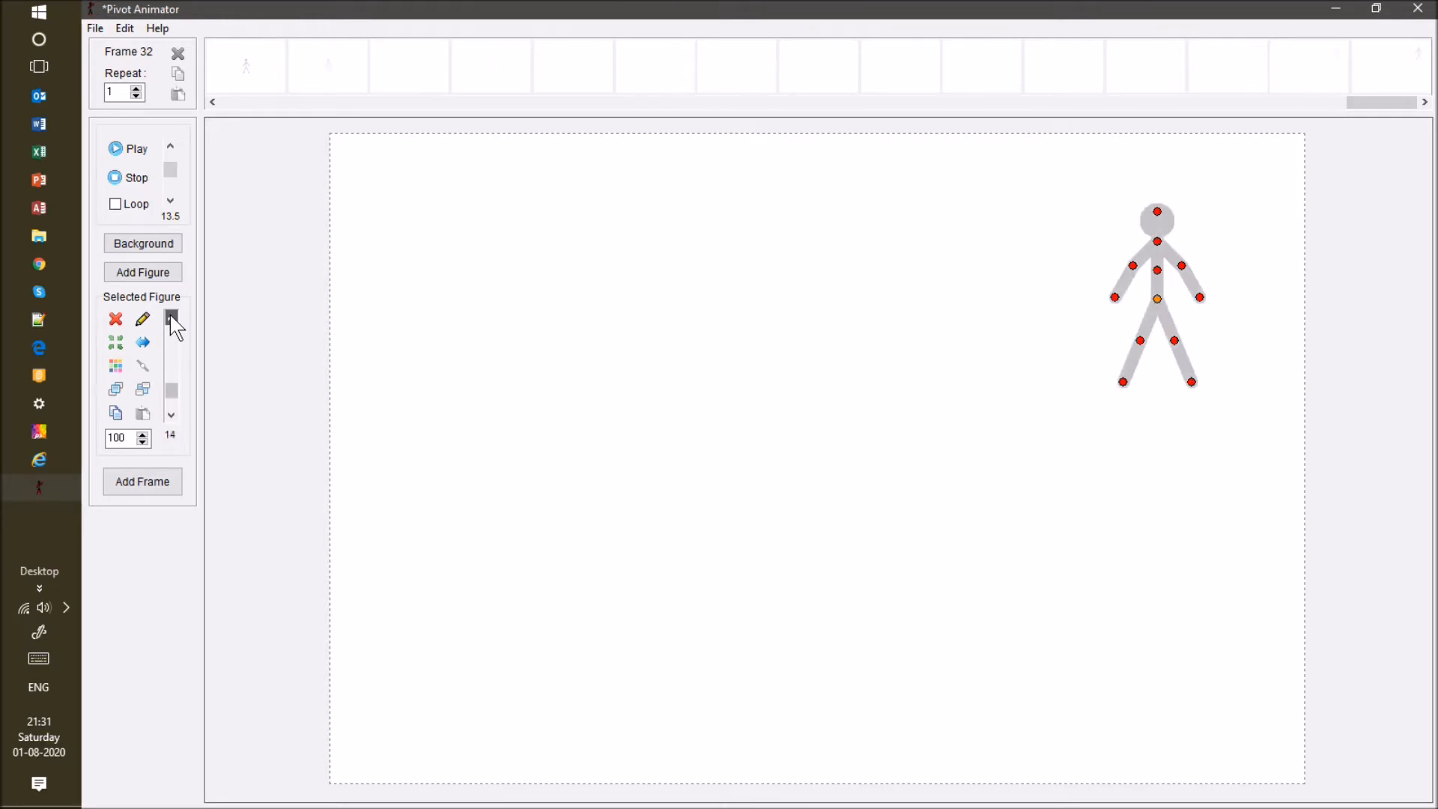
key(Return)
click(170, 316)
click(171, 316)
click(171, 316)
key(Return)
click(171, 316)
click(170, 316)
click(171, 316)
key(Return)
click(171, 316)
click(171, 316)
click(171, 316)
key(Return)
click(171, 316)
click(171, 316)
key(Return)
click(171, 316)
click(170, 316)
key(Return)
click(171, 316)
click(171, 316)
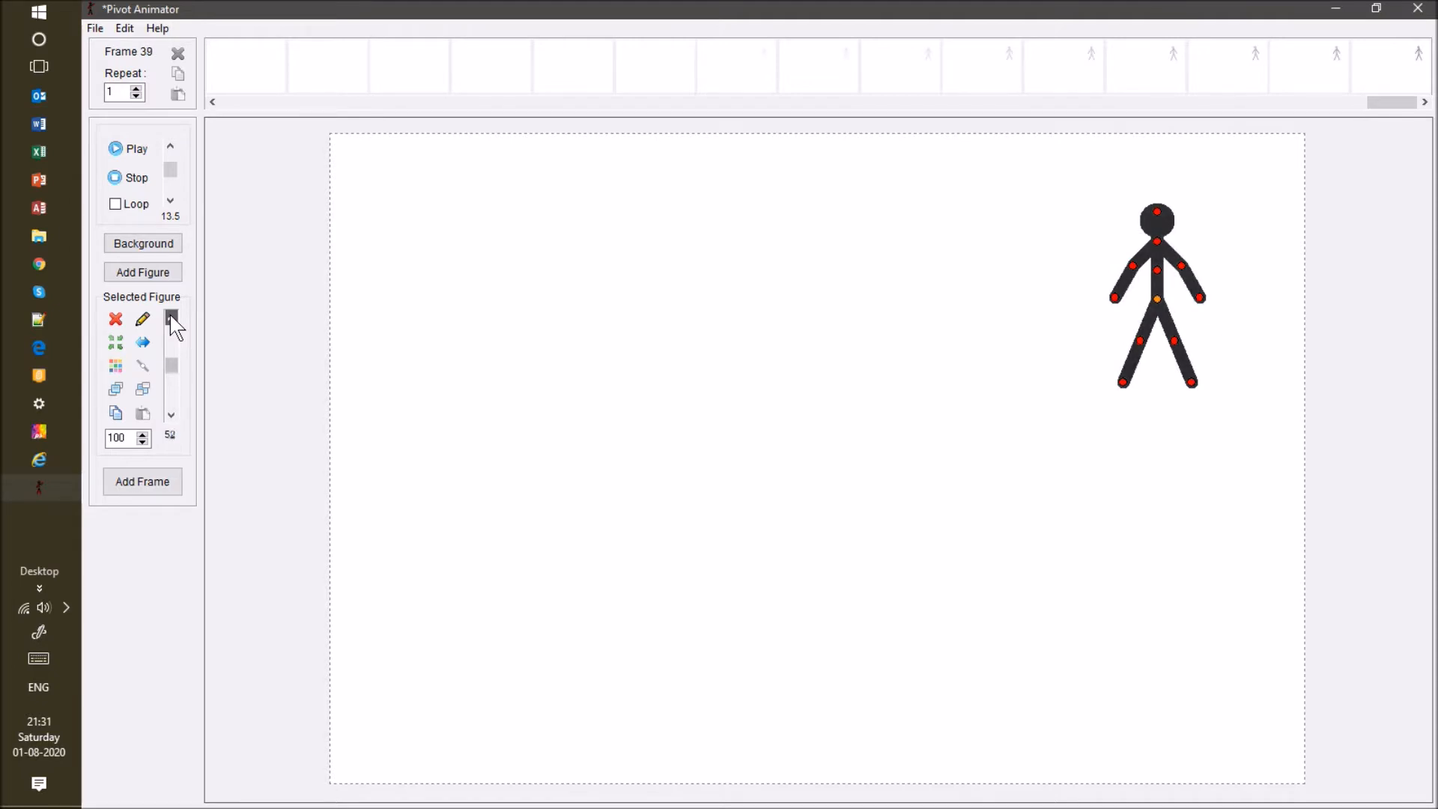
key(Return)
click(171, 316)
key(Return)
click(171, 316)
click(170, 316)
key(Return)
click(171, 316)
click(171, 316)
click(171, 316)
click(170, 316)
key(Return)
click(171, 316)
click(171, 316)
key(Return)
click(171, 317)
click(171, 316)
key(Return)
click(171, 316)
click(171, 316)
key(Return)
click(170, 316)
key(Return)
click(170, 316)
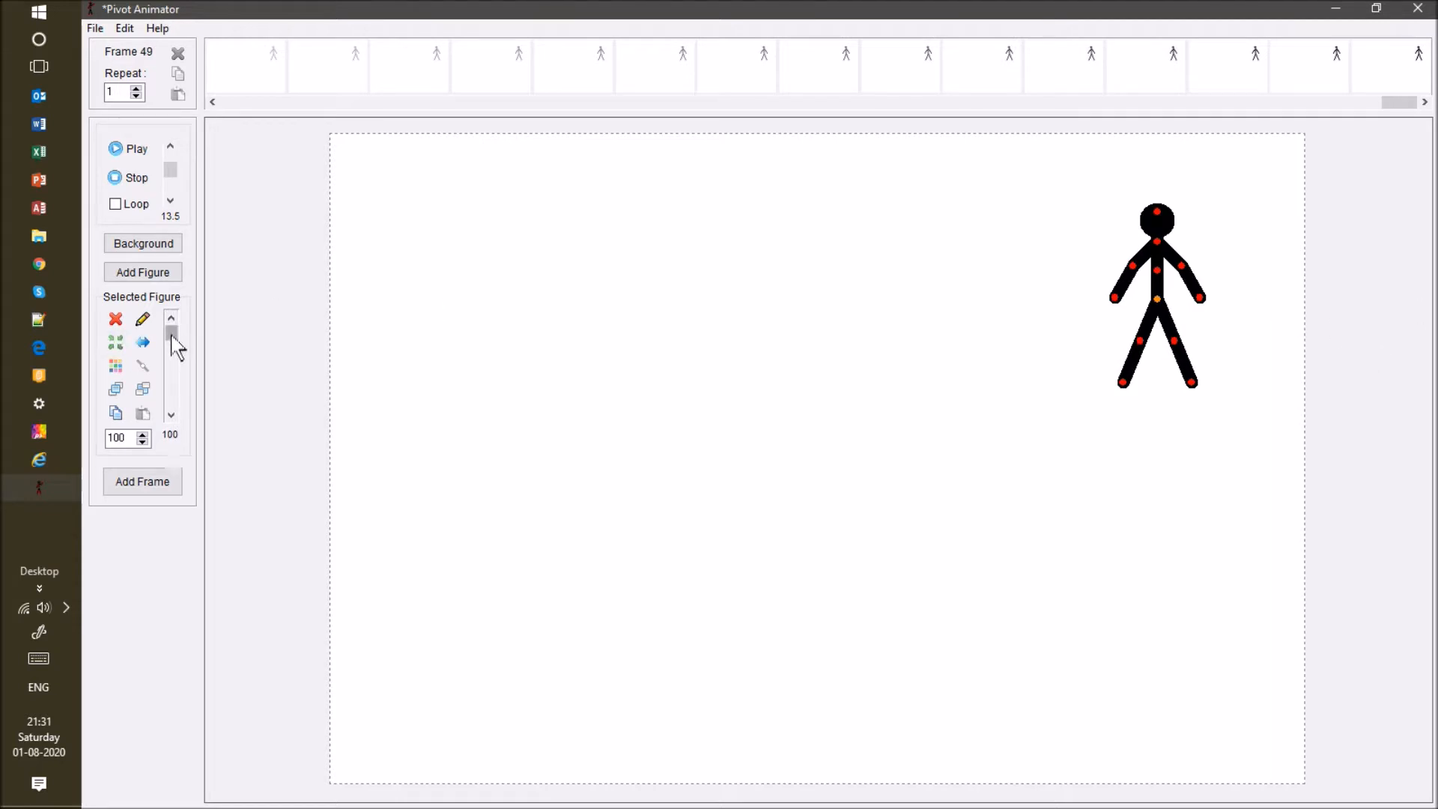
Add several hold frames with the upper-right figure kept at full opacity.
key(Return)
key(Return)
click(179, 471)
Fade the upper-right figure out gradually to 0 opacity, adding frames along the way up to frame 76.
click(172, 418)
click(171, 416)
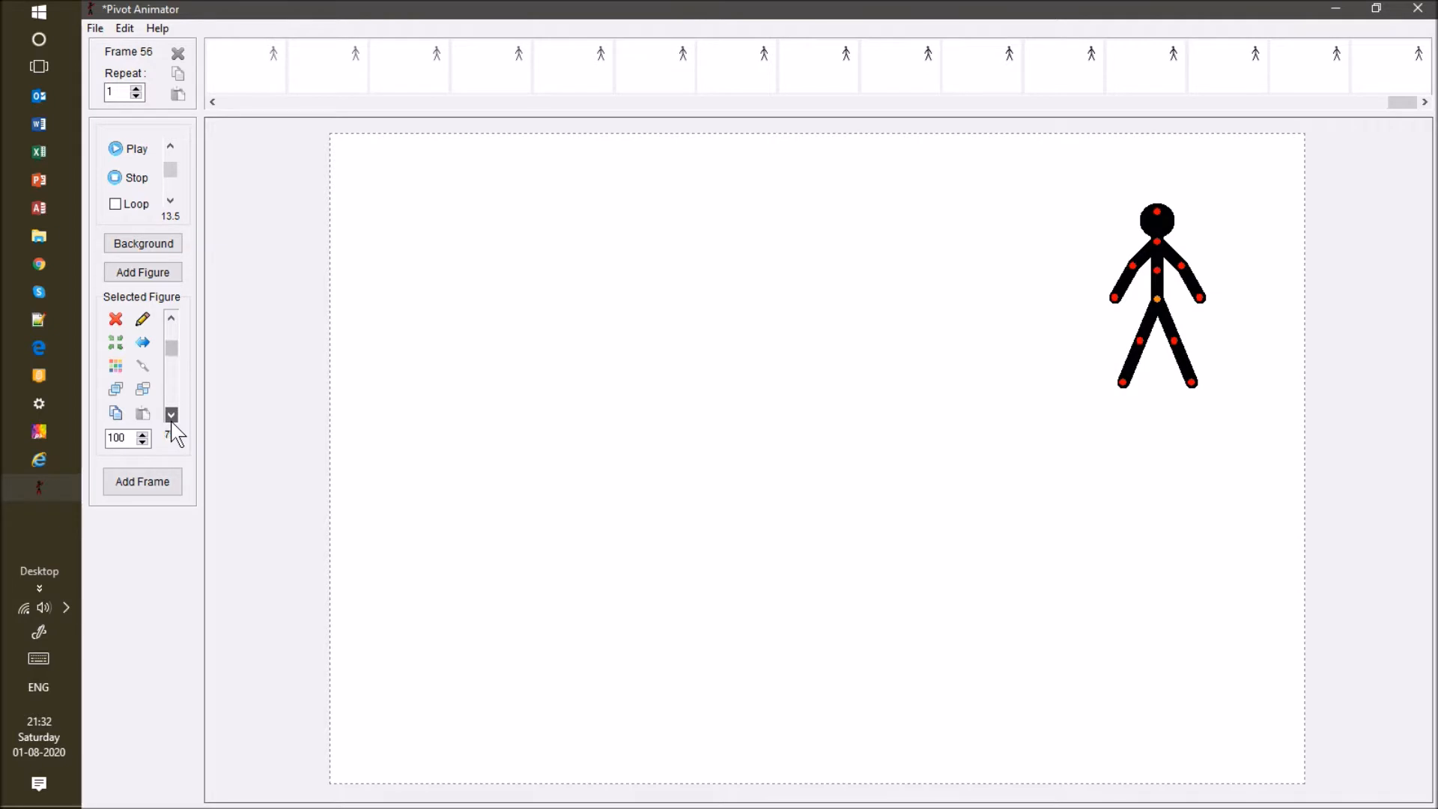
key(Return)
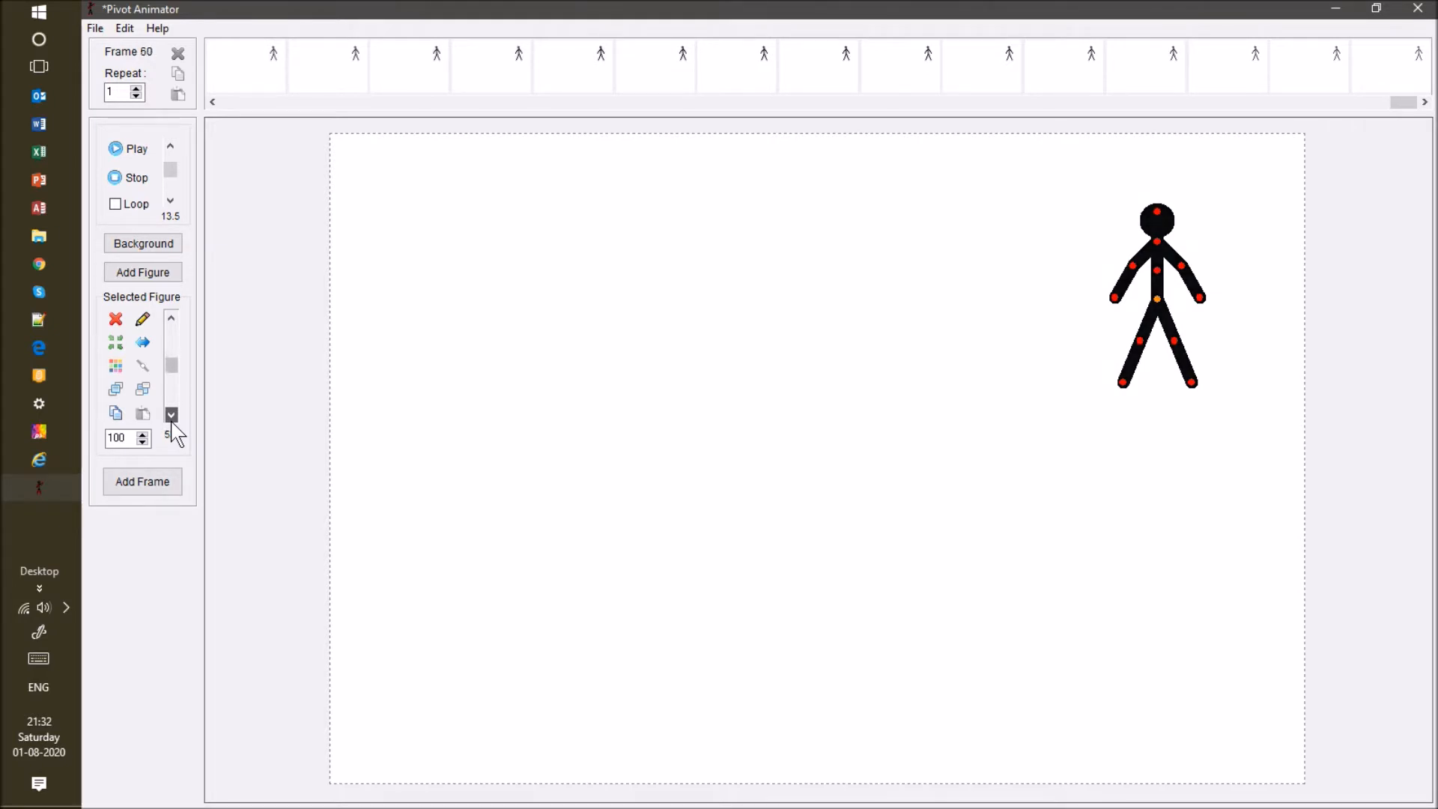
key(Return)
click(171, 416)
key(Return)
click(171, 416)
key(Return)
click(171, 416)
key(Return)
click(171, 415)
key(Return)
click(171, 416)
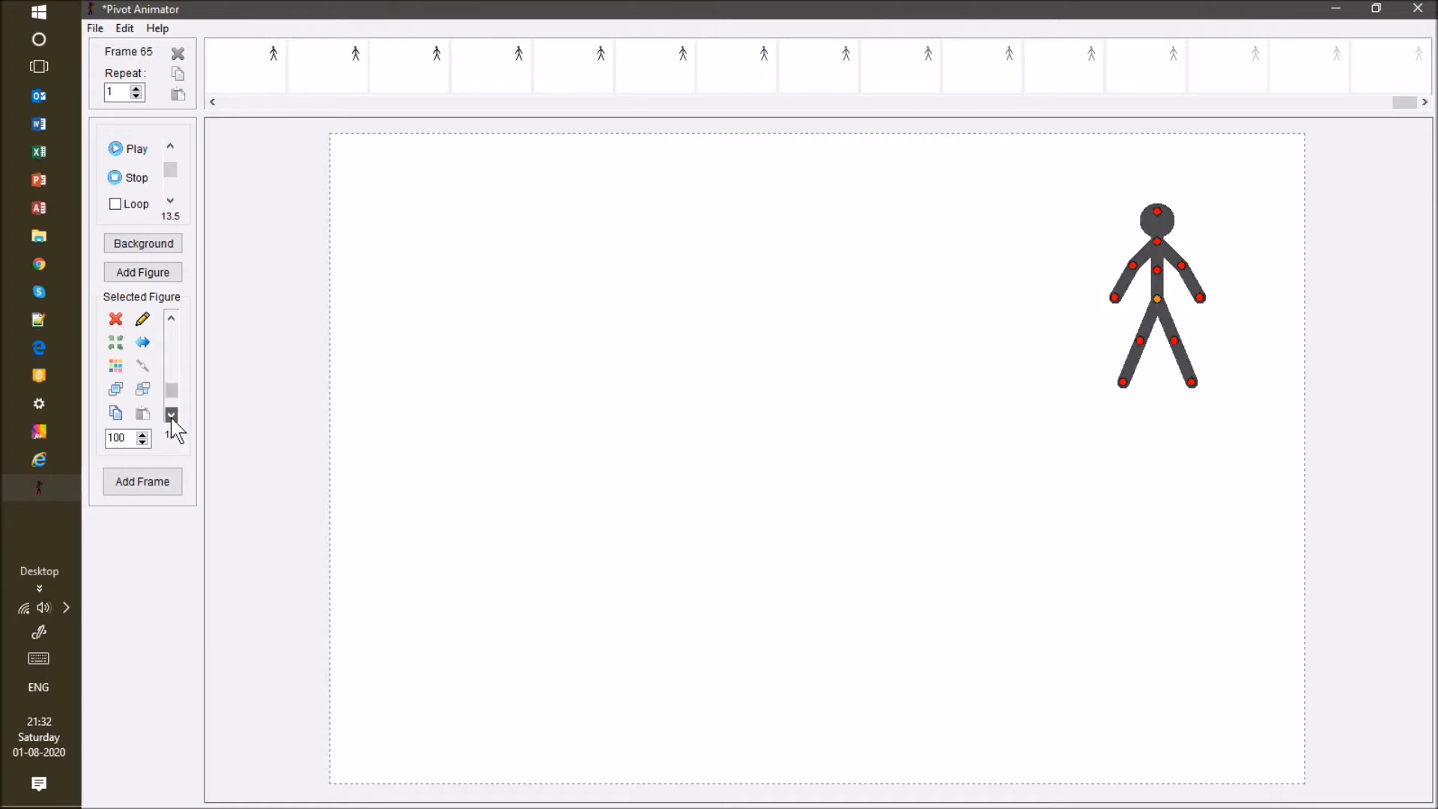
key(Return)
click(172, 416)
key(Return)
click(172, 416)
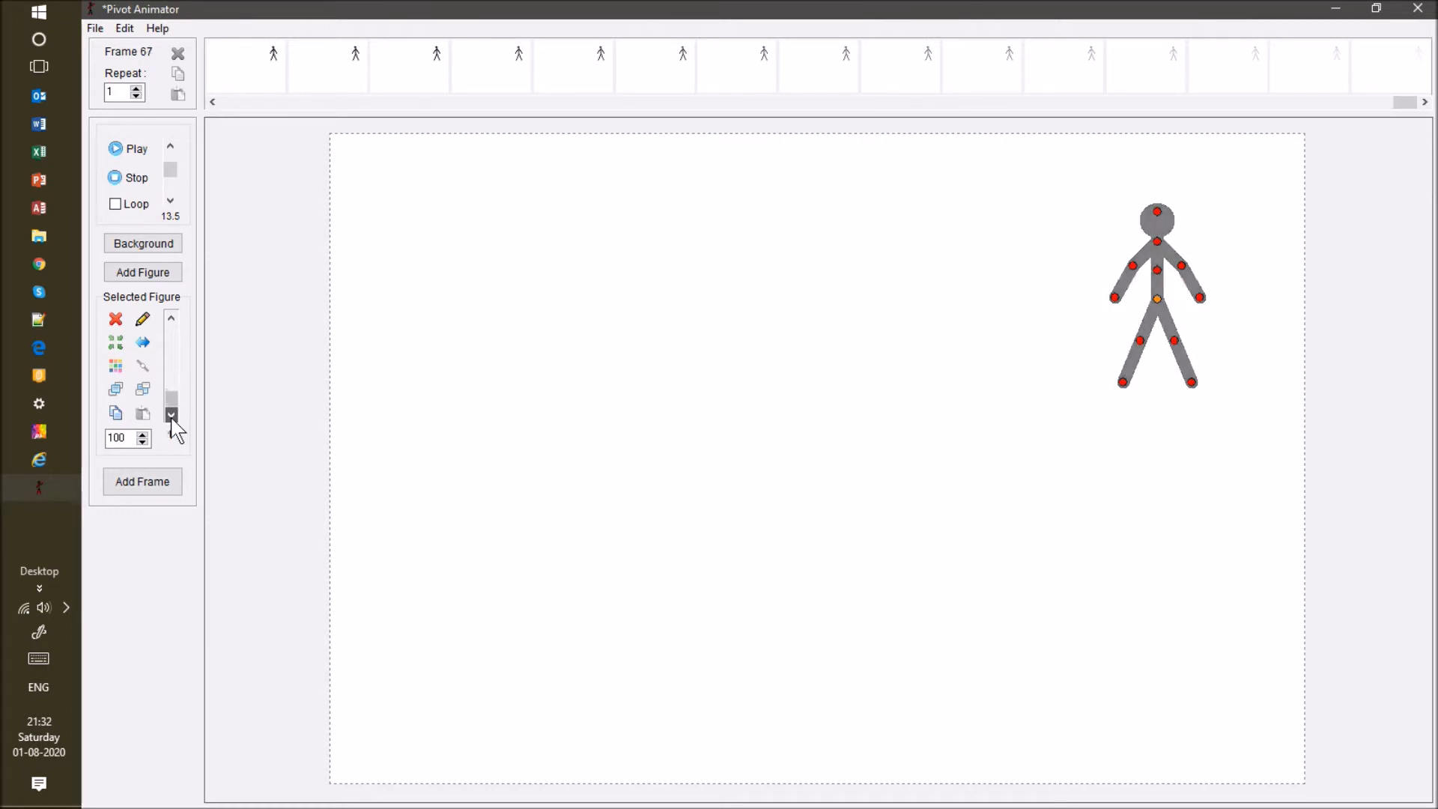
key(Return)
click(171, 415)
key(Return)
click(171, 416)
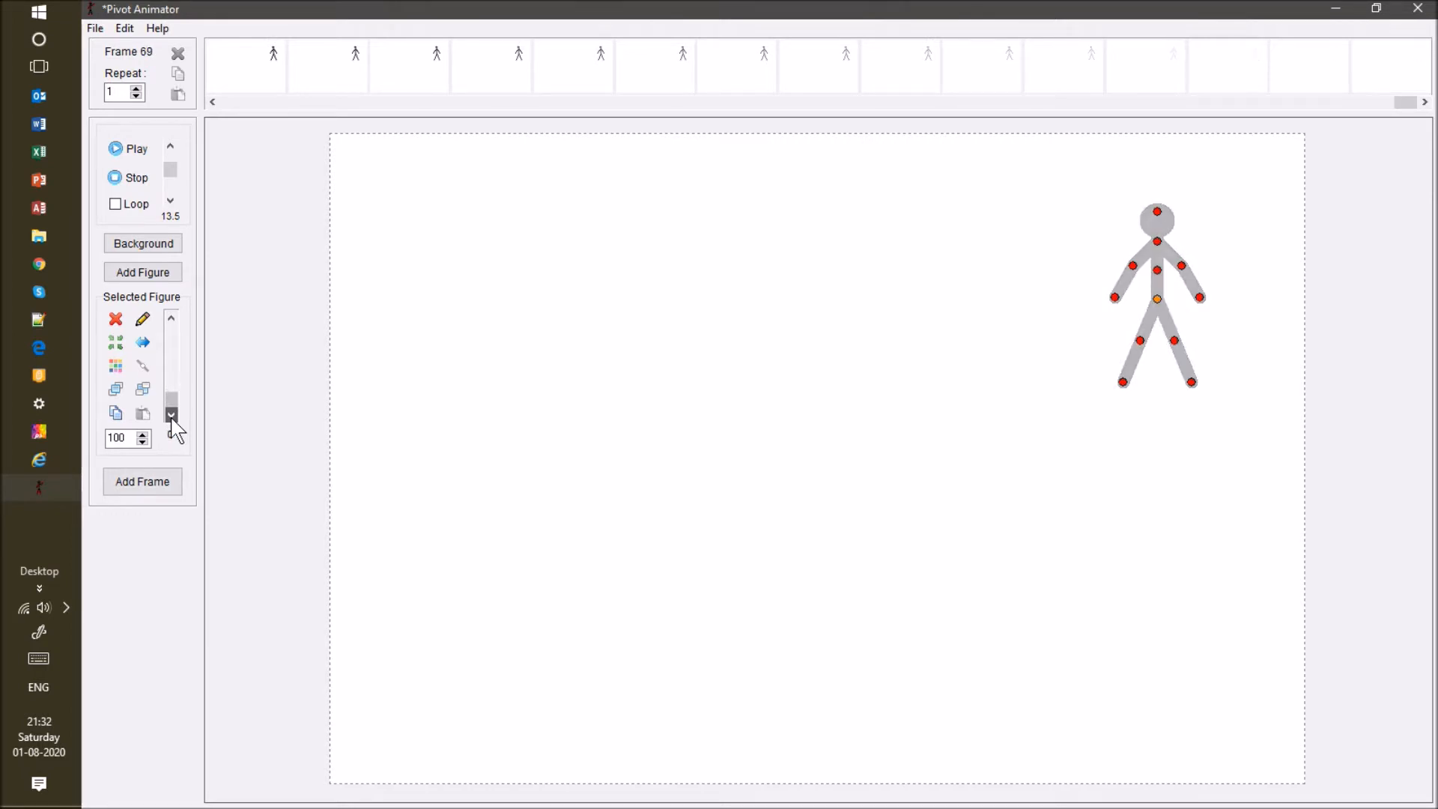
key(Return)
click(172, 416)
key(Return)
click(172, 415)
key(Return)
click(172, 416)
key(Return)
click(172, 415)
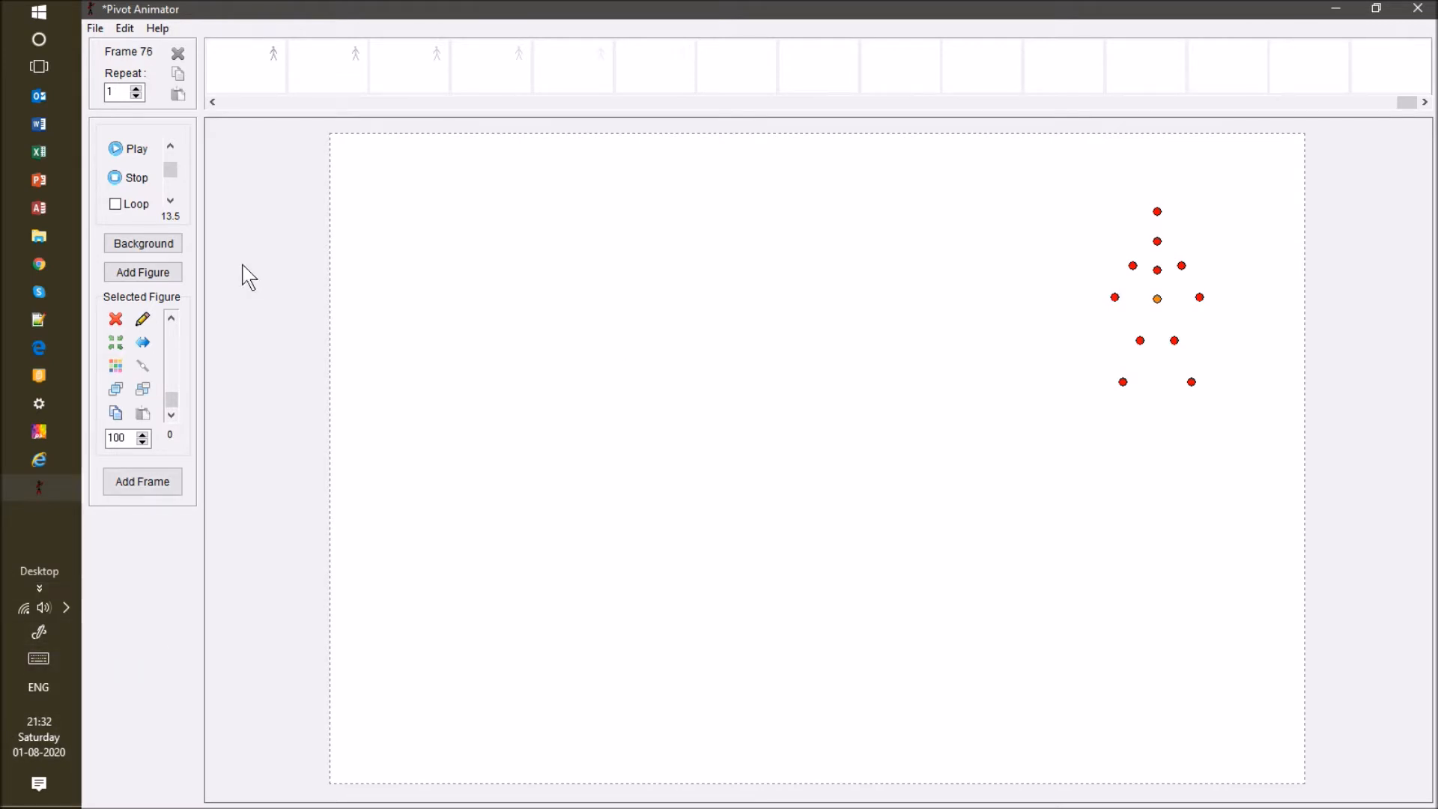
Centre the invisible figure on the canvas and fade it in gradually to 100 opacity, adding frames up to frame 96.
click(115, 342)
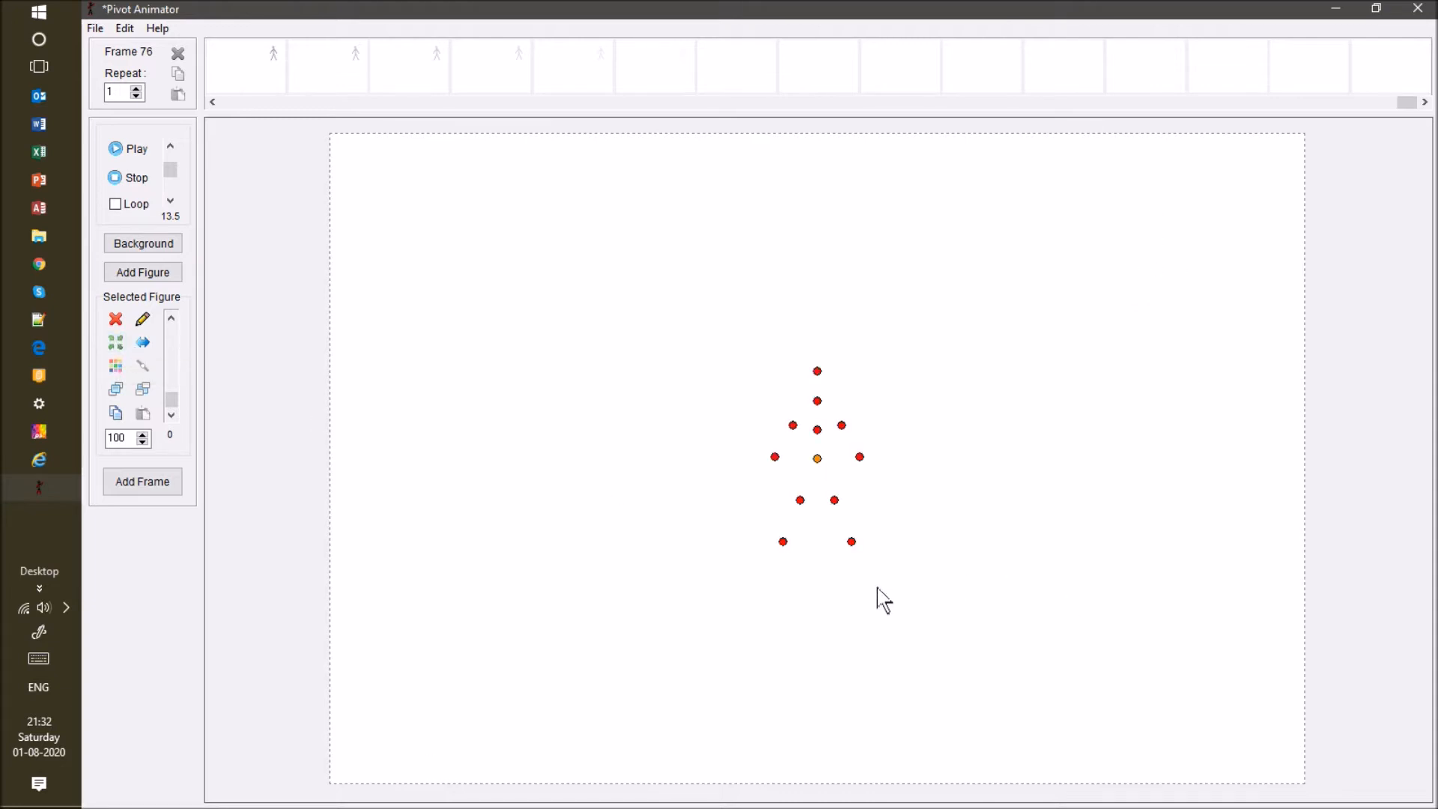
click(171, 318)
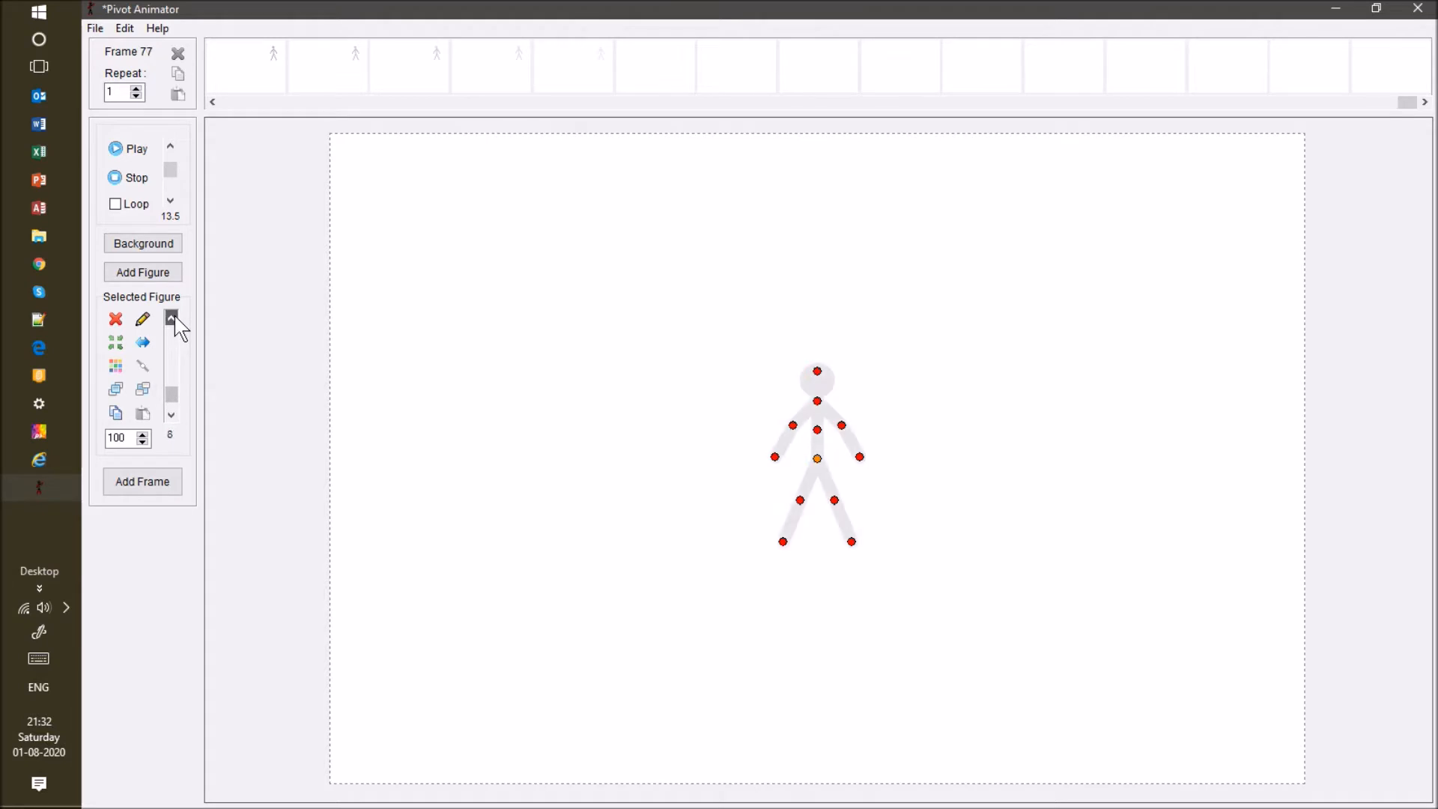
click(171, 319)
key(Return)
click(176, 317)
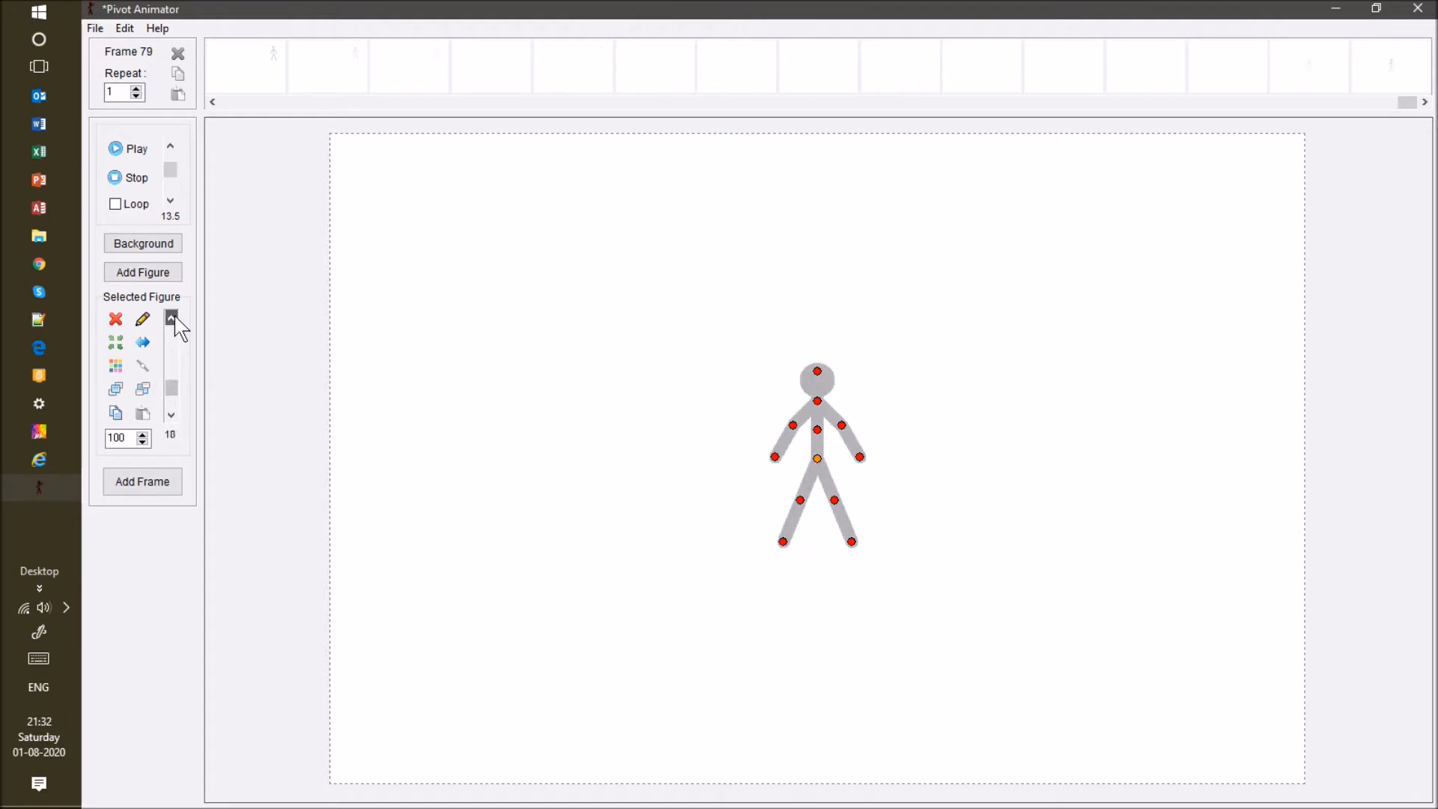
key(Return)
click(172, 318)
key(Return)
click(173, 317)
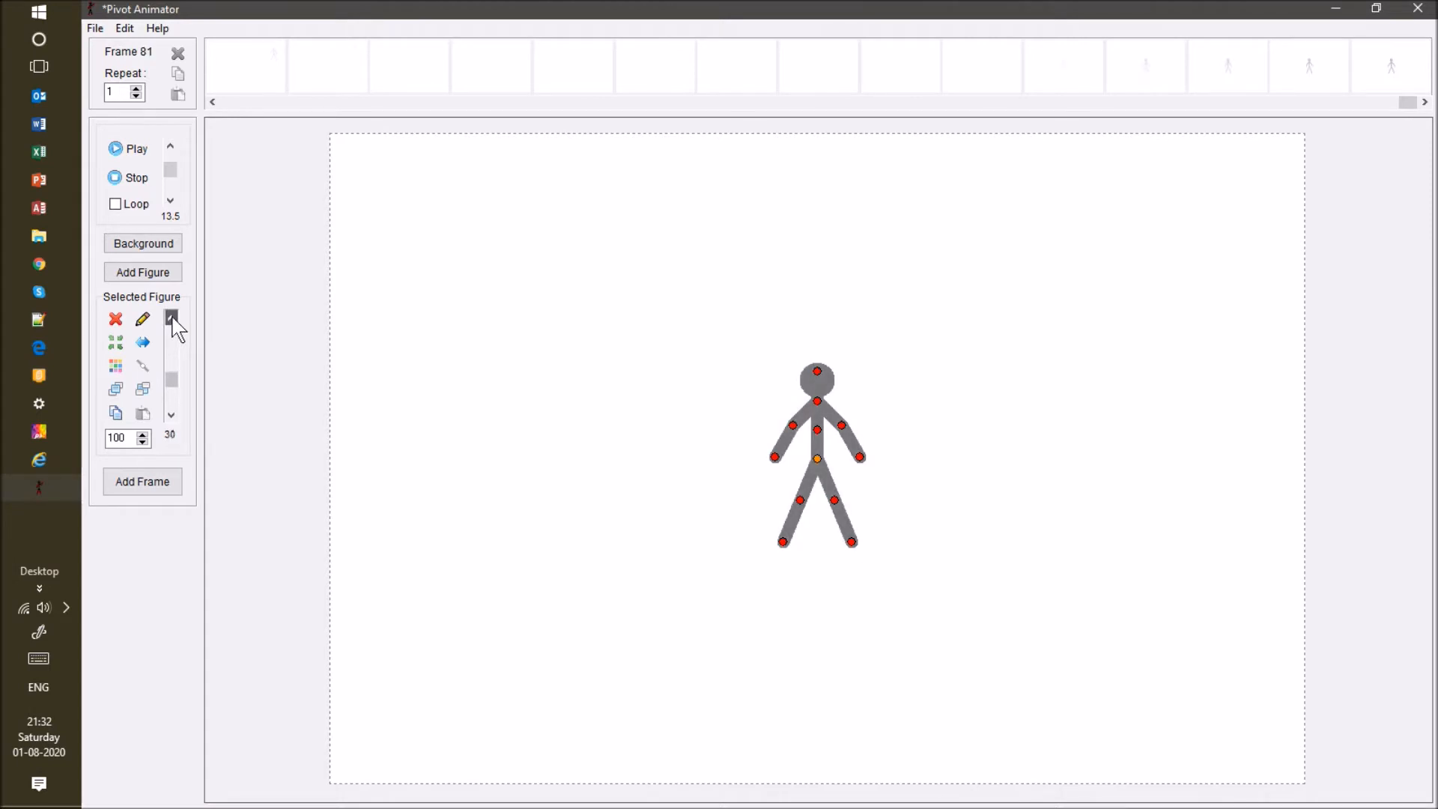
key(Return)
click(172, 317)
key(Return)
click(173, 318)
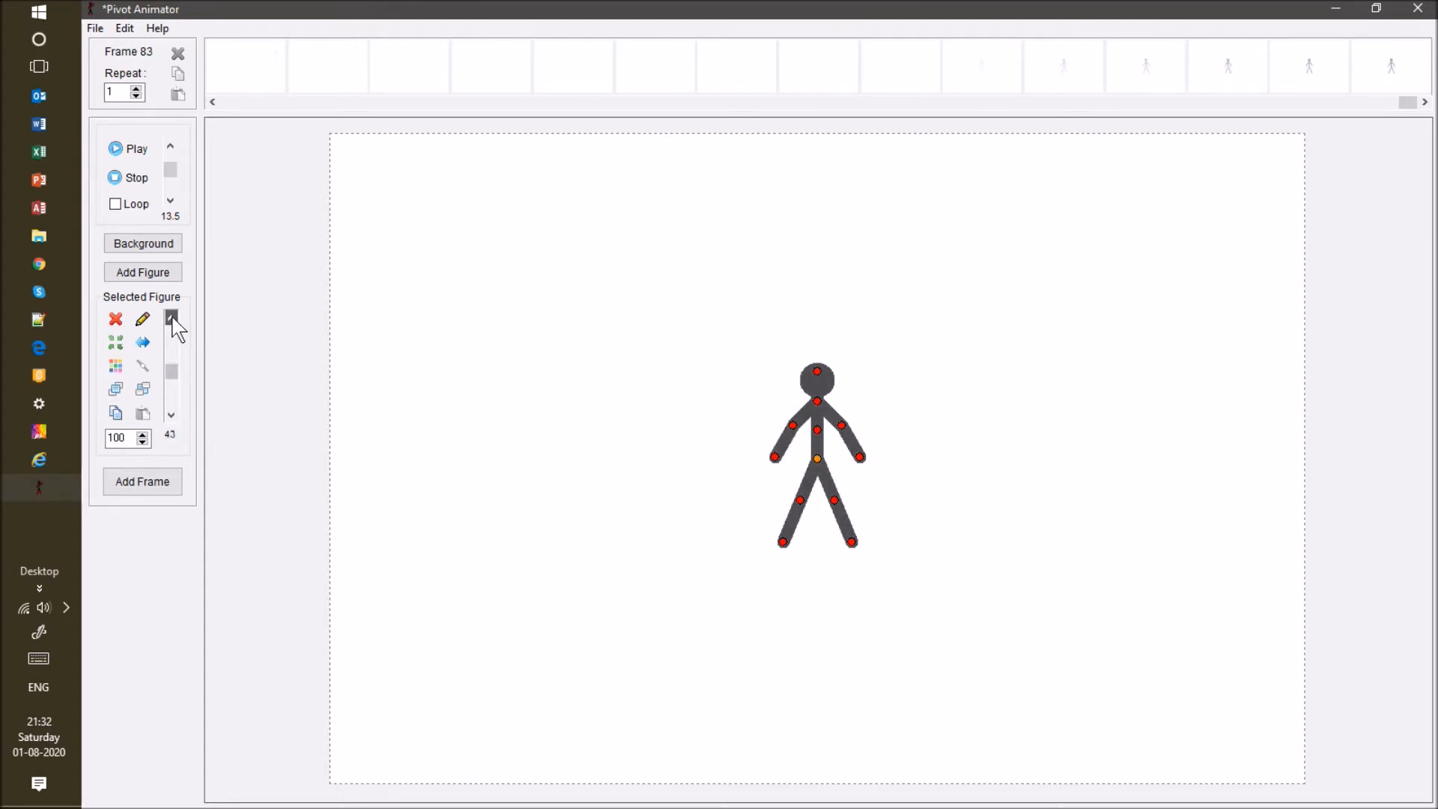
key(Return)
click(172, 317)
key(Return)
click(172, 318)
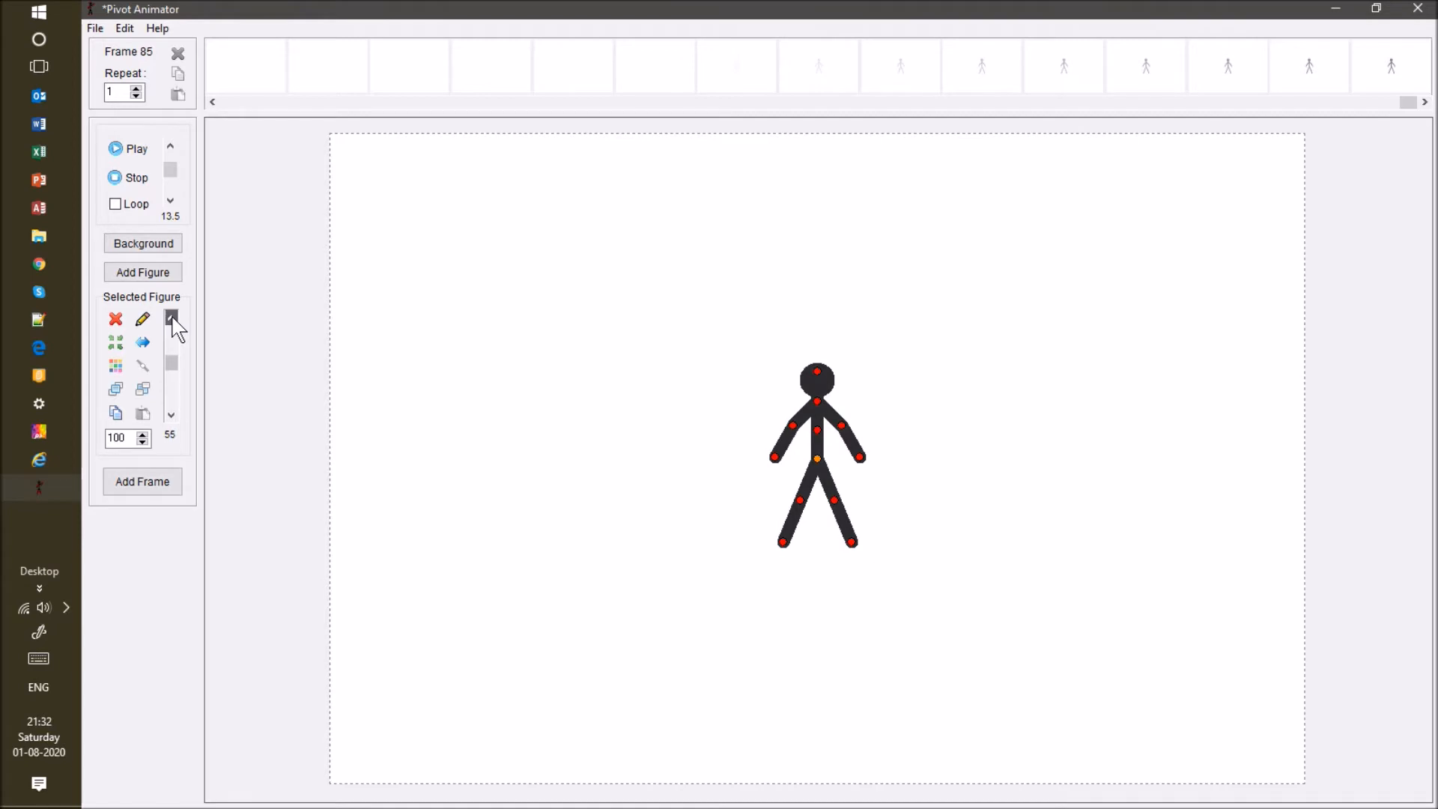
key(Return)
click(172, 318)
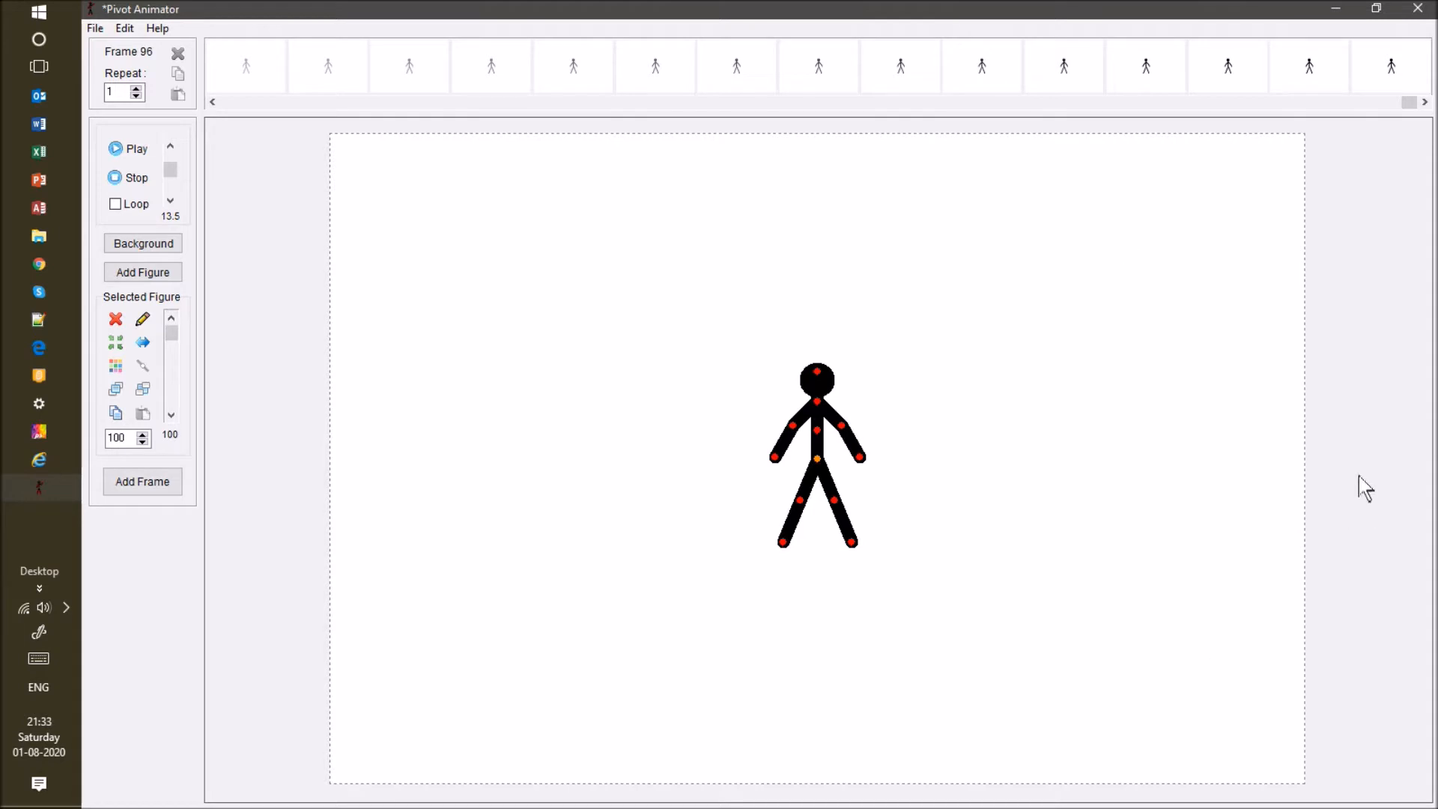
Play back the teleporting stick-figure animation to review it.
click(131, 148)
click(128, 149)
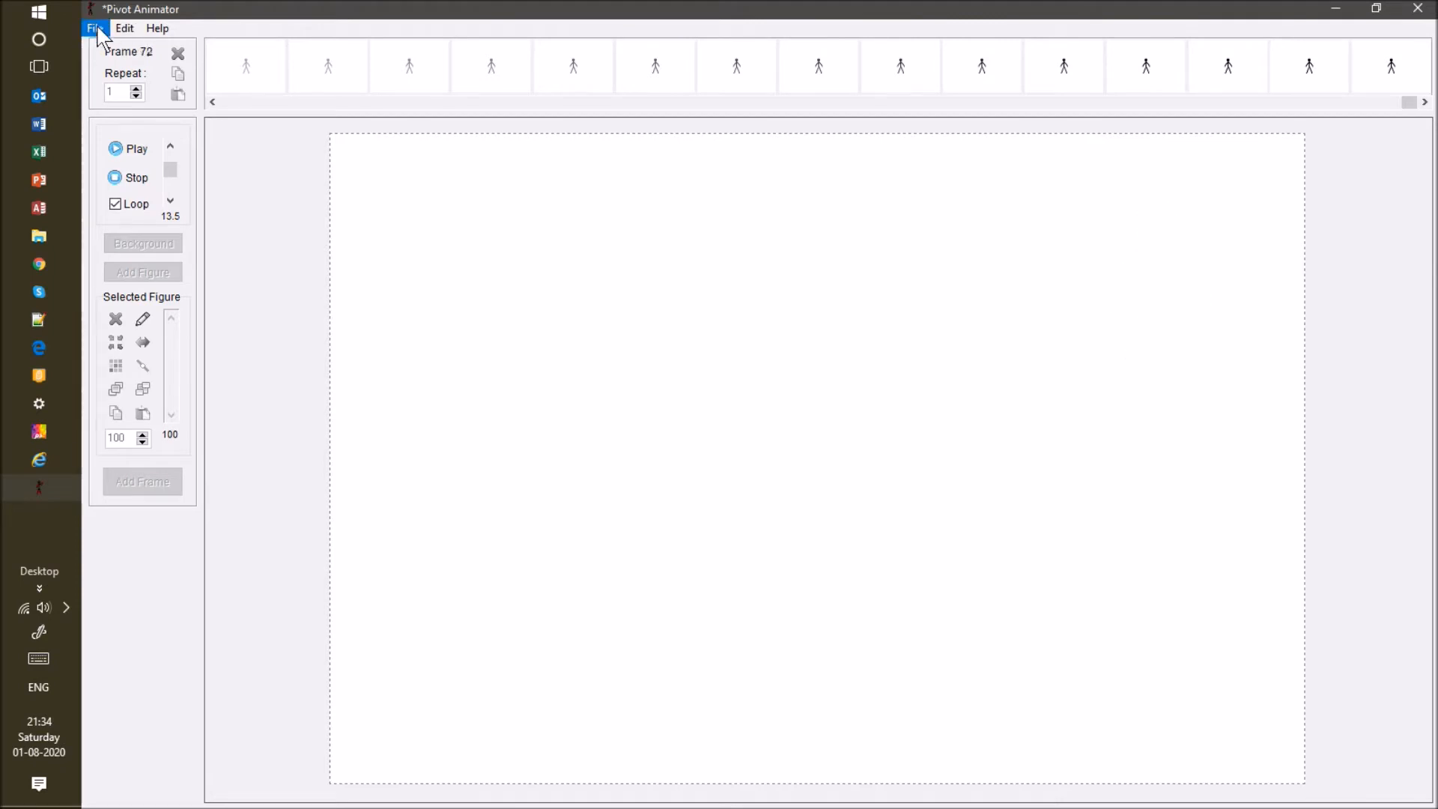
Start a new animation without saving the current project, and move the default stick figure outside the canvas's left edge.
click(95, 27)
mouse_move(158, 27)
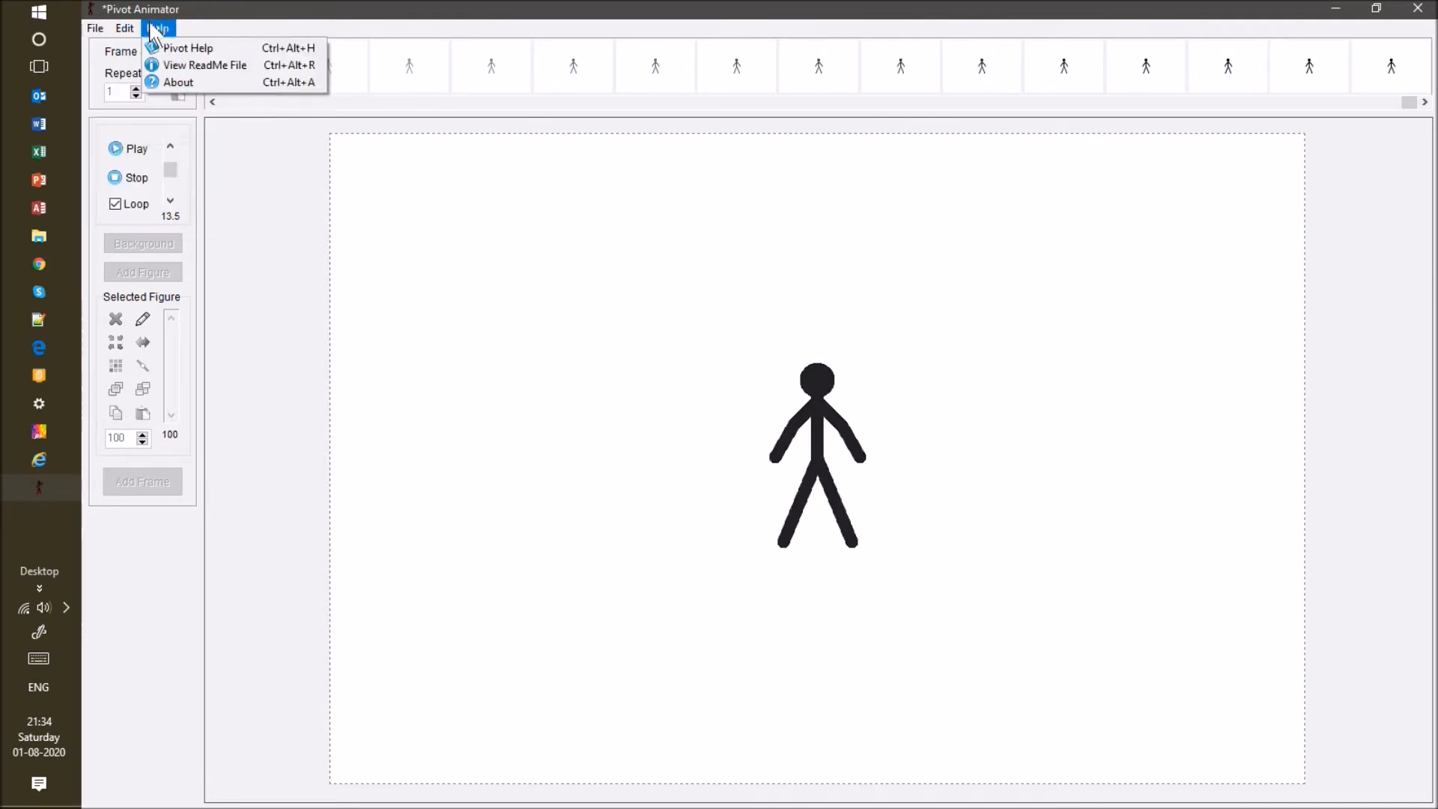
mouse_move(95, 27)
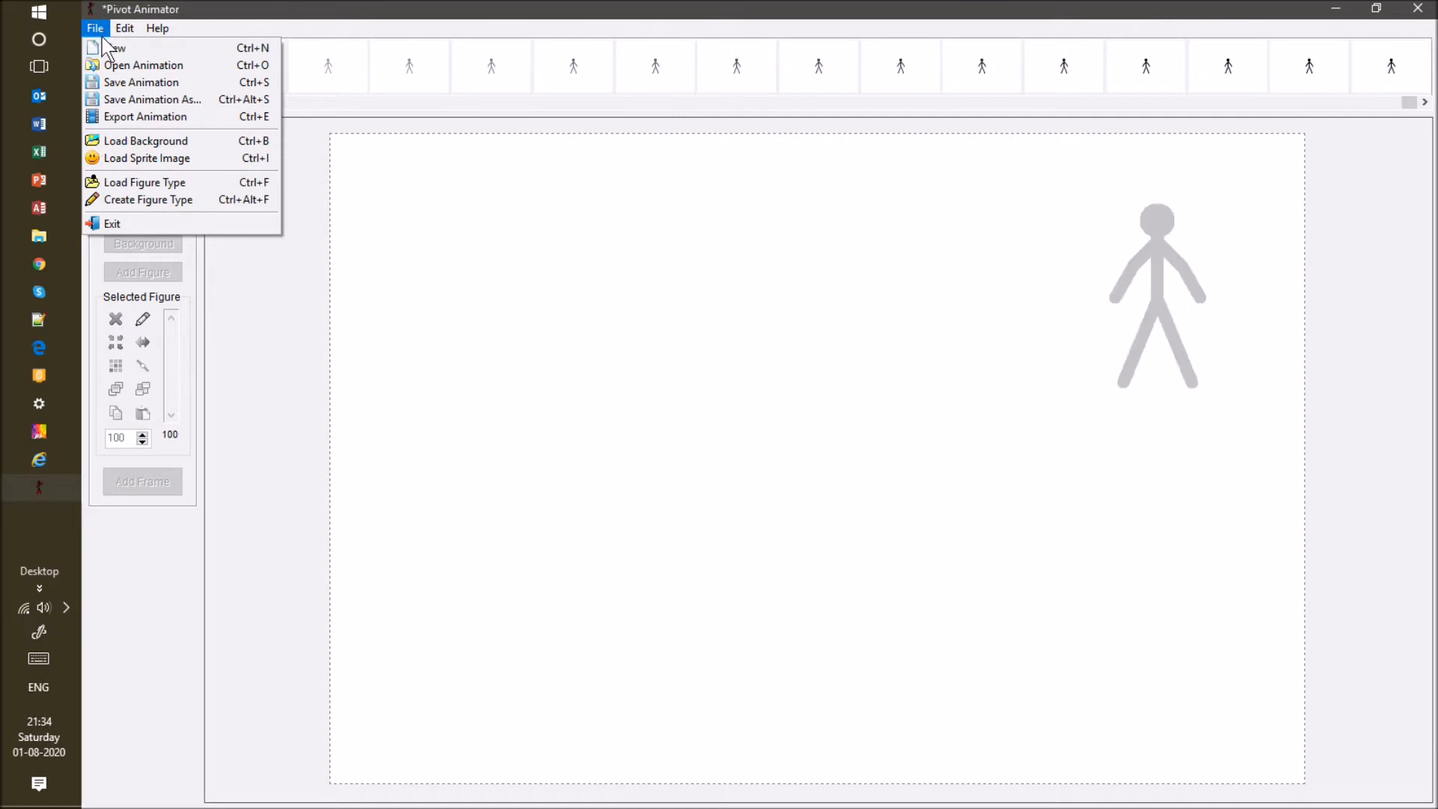
click(118, 49)
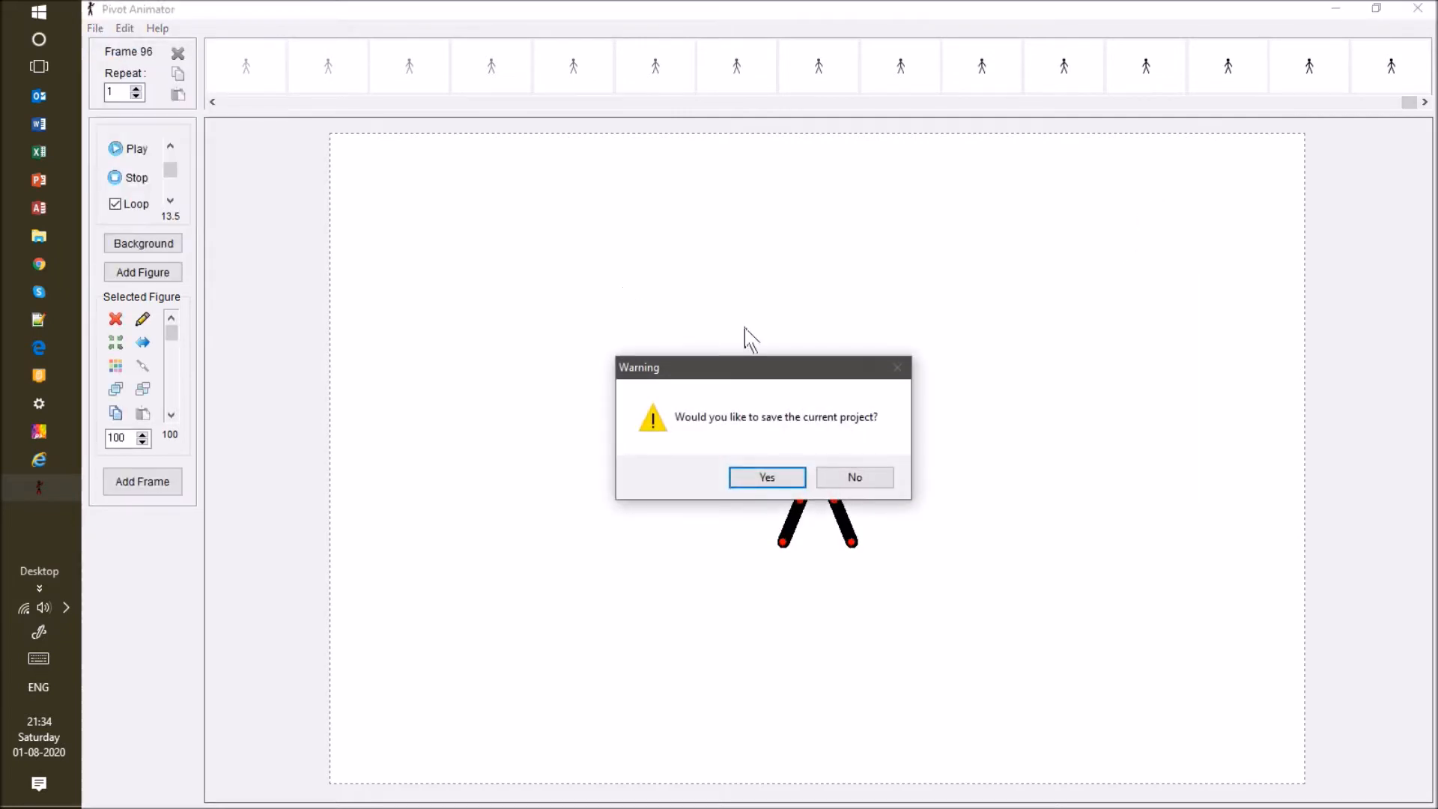
click(855, 476)
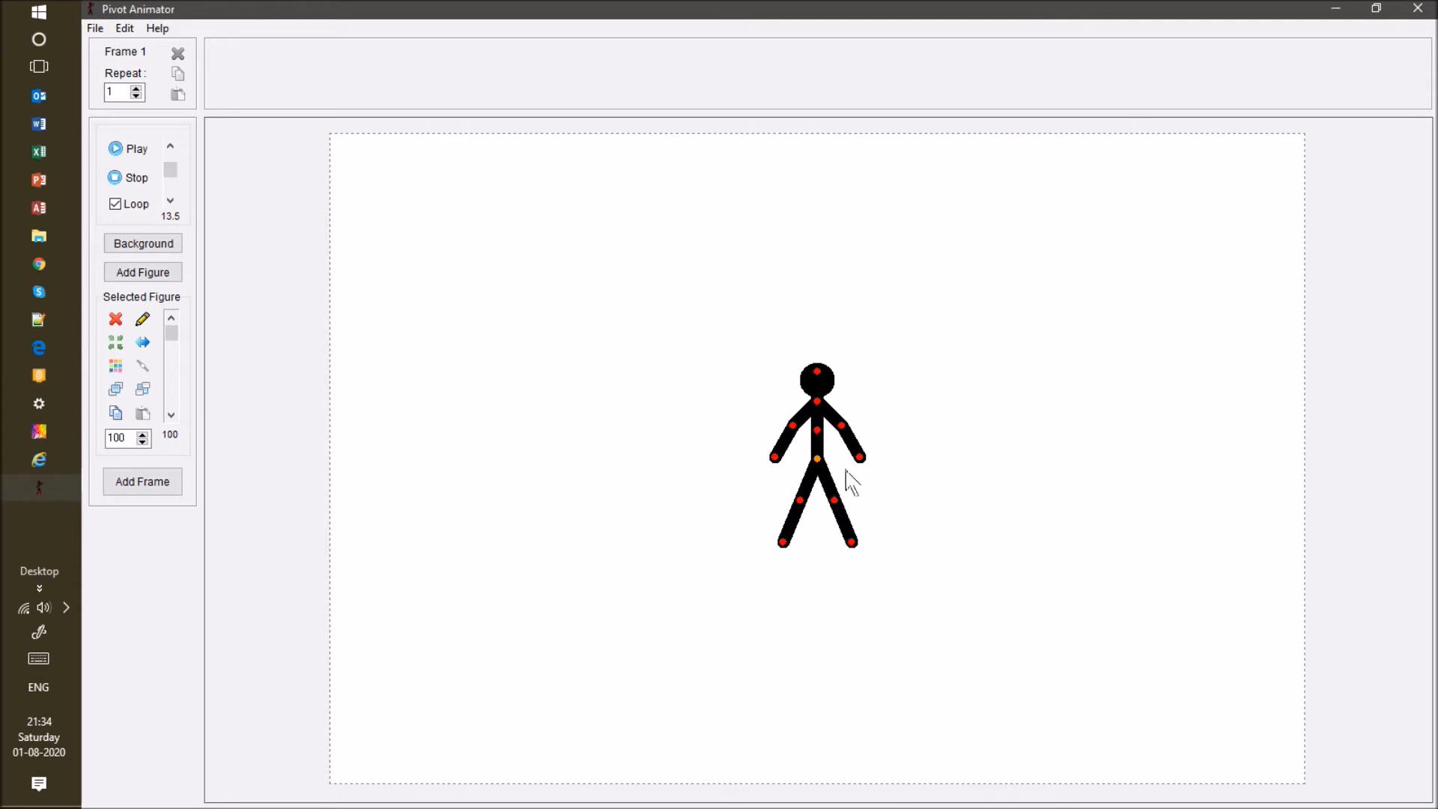
drag(819, 460, 269, 432)
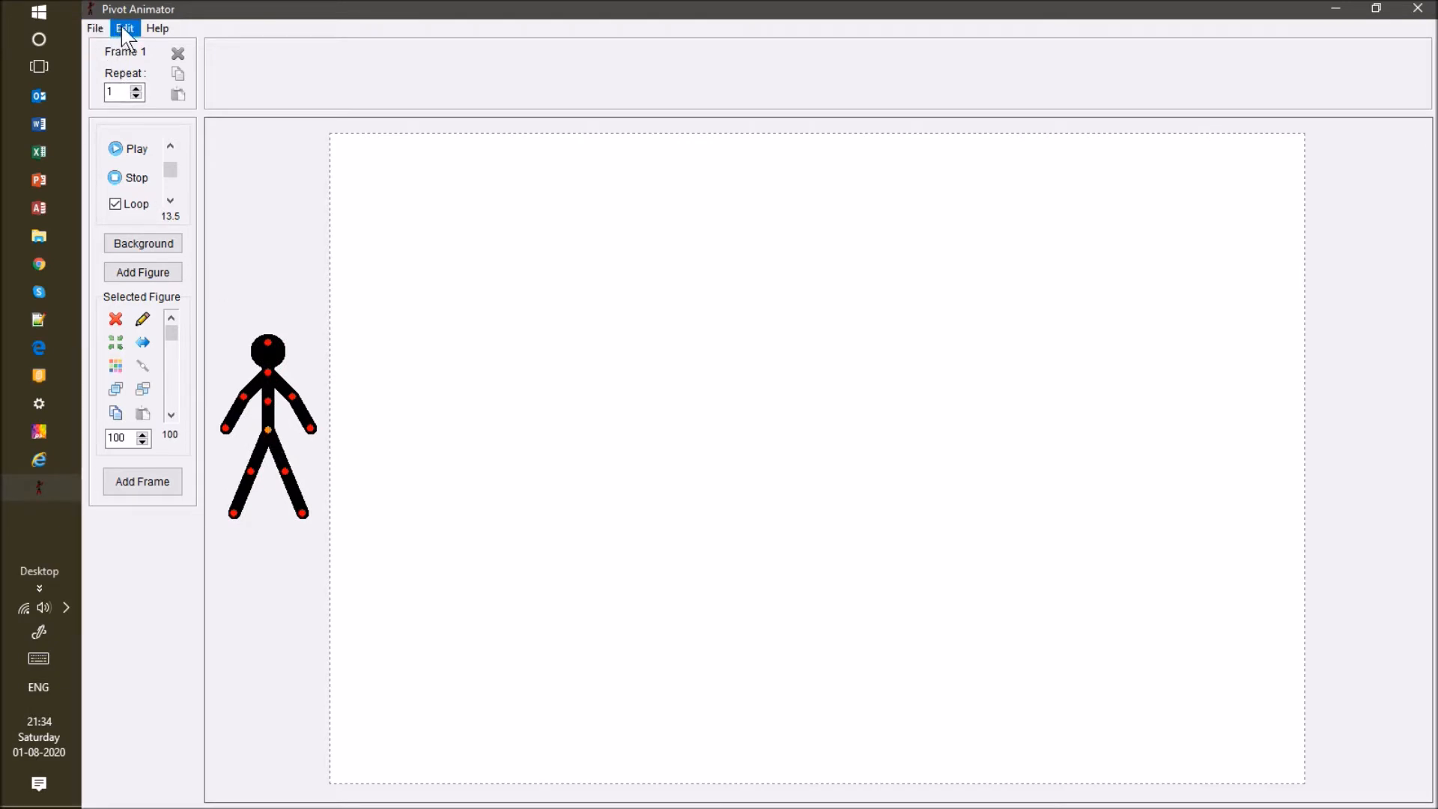
Create a new figure type by turning the default line segment into a filled circle.
click(95, 32)
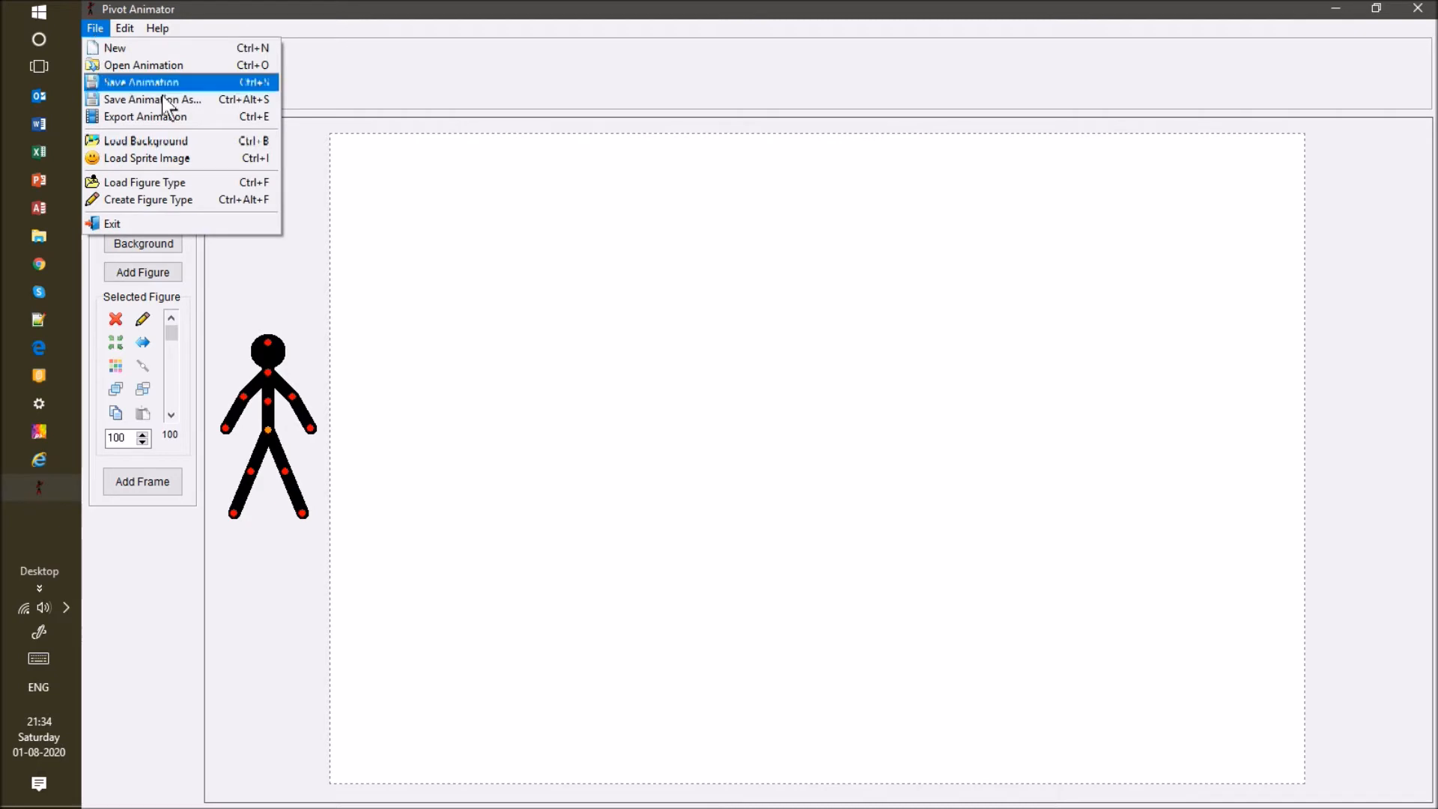
click(200, 201)
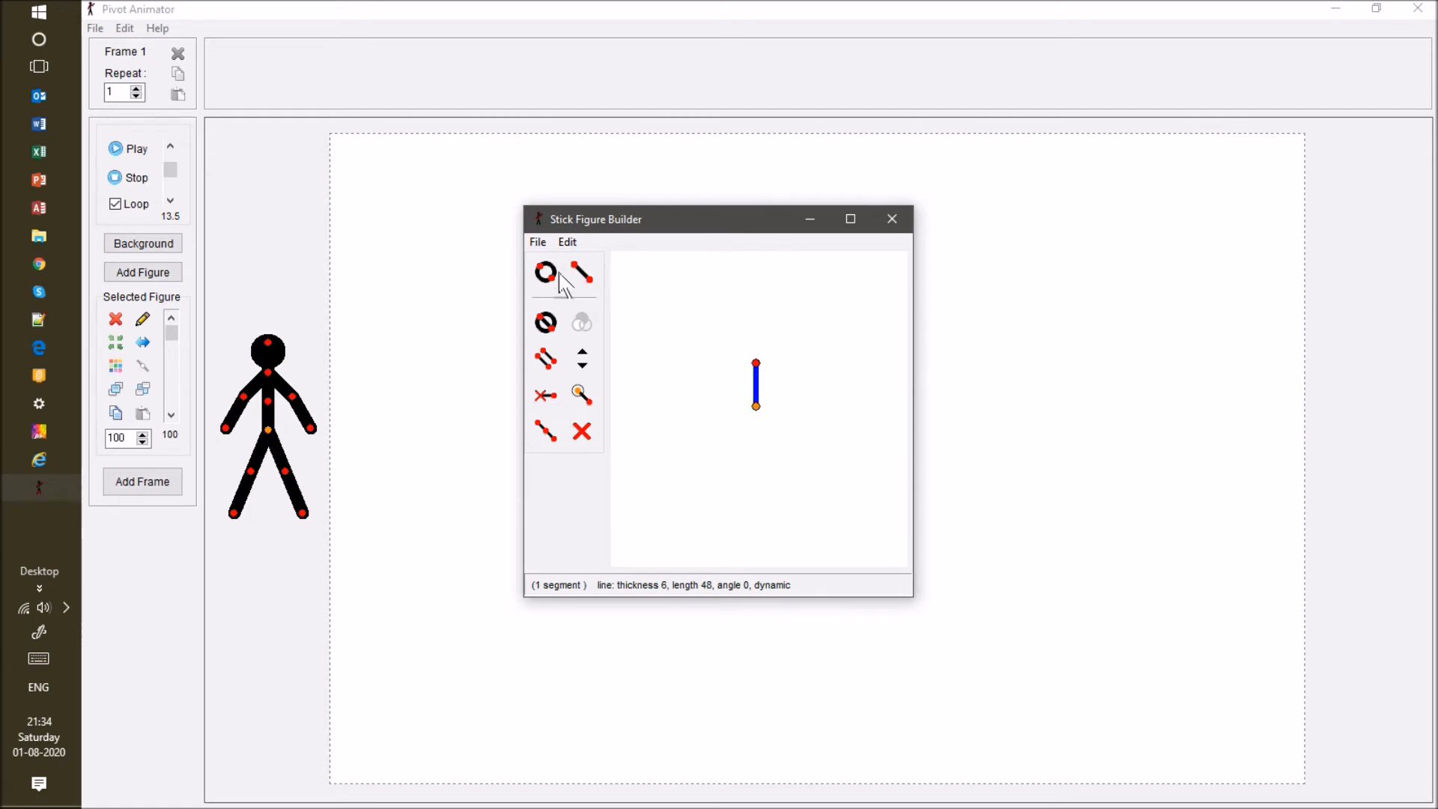
click(546, 324)
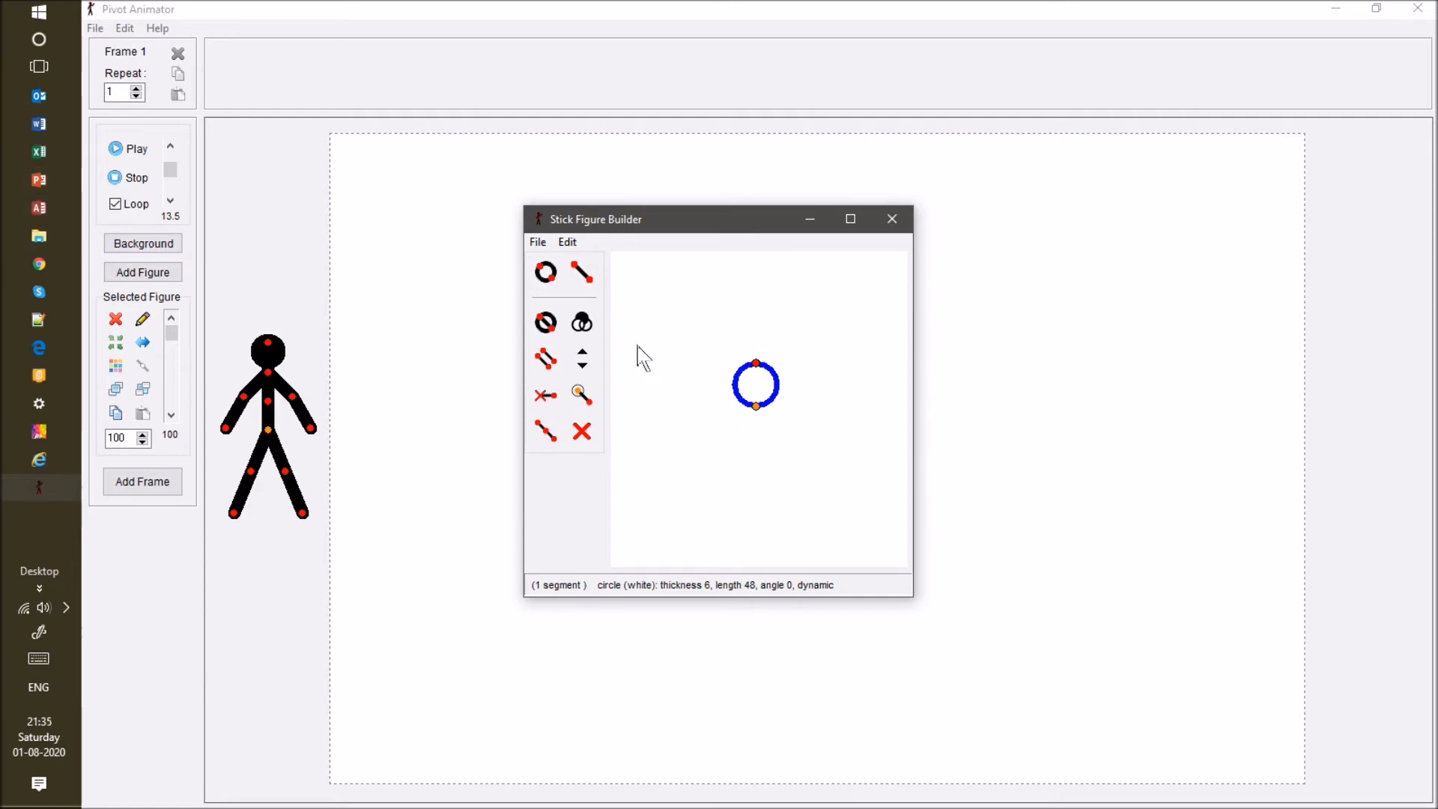
click(586, 315)
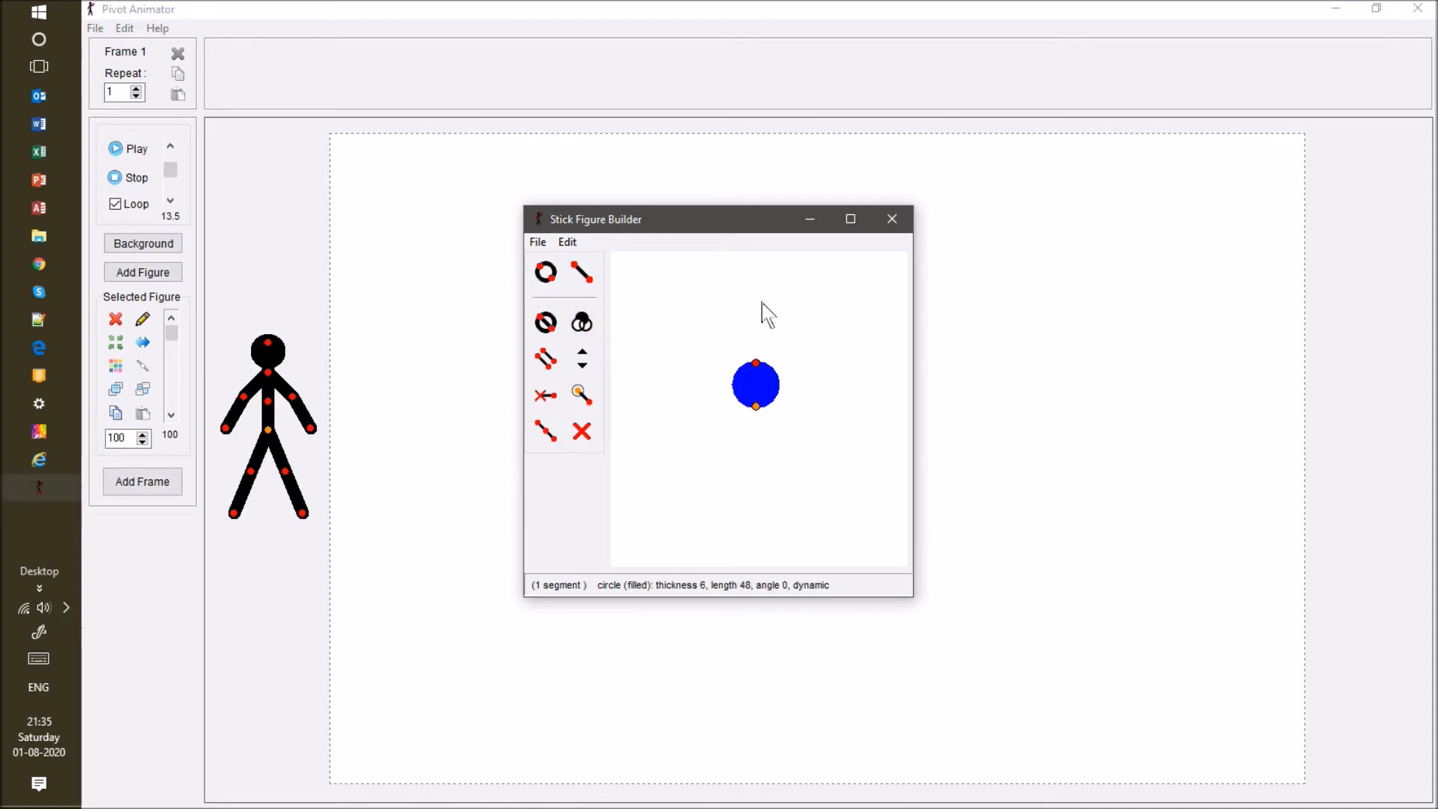
click(585, 323)
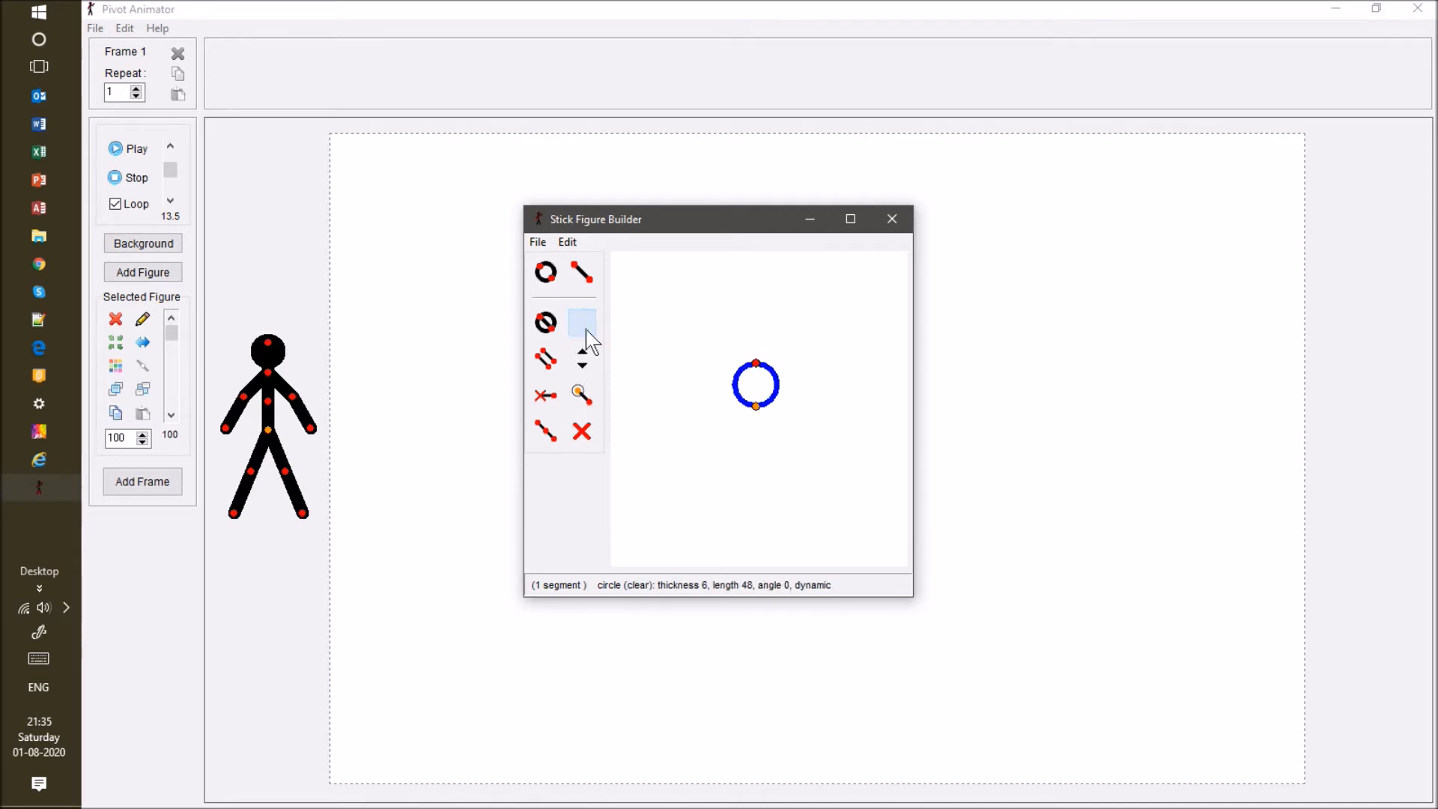
click(585, 328)
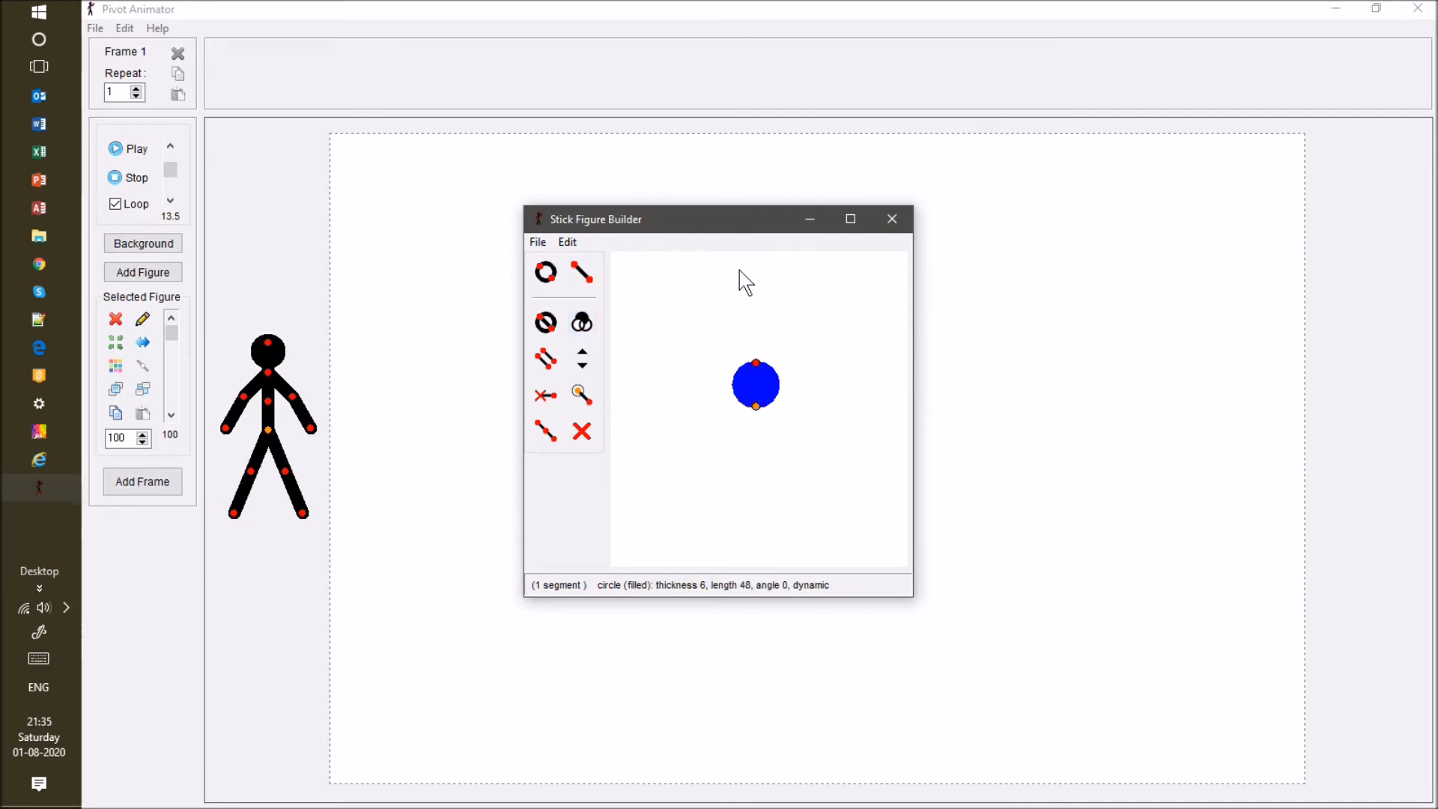
Add the filled circle to the animation under the figure name Ball.
click(538, 242)
click(538, 241)
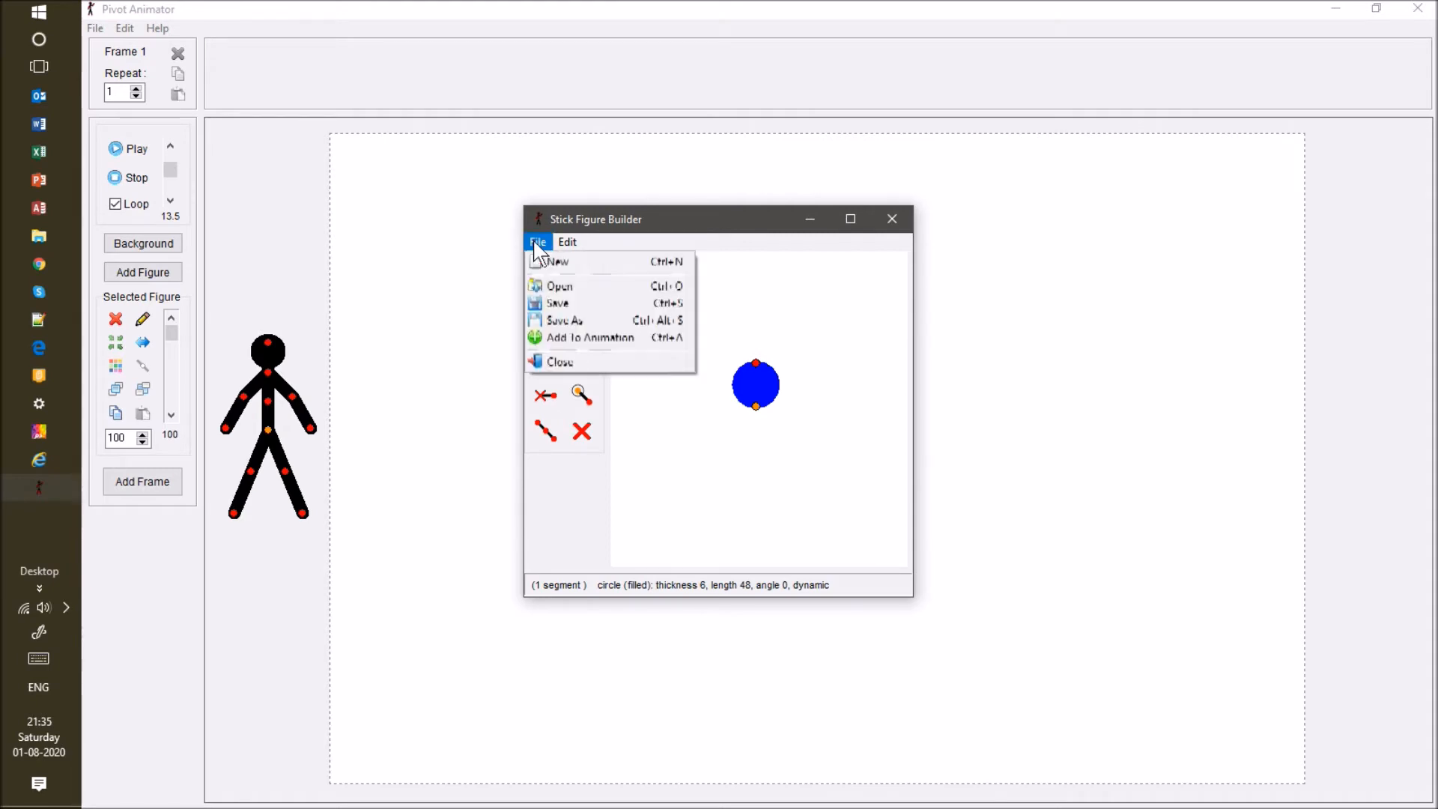
click(626, 337)
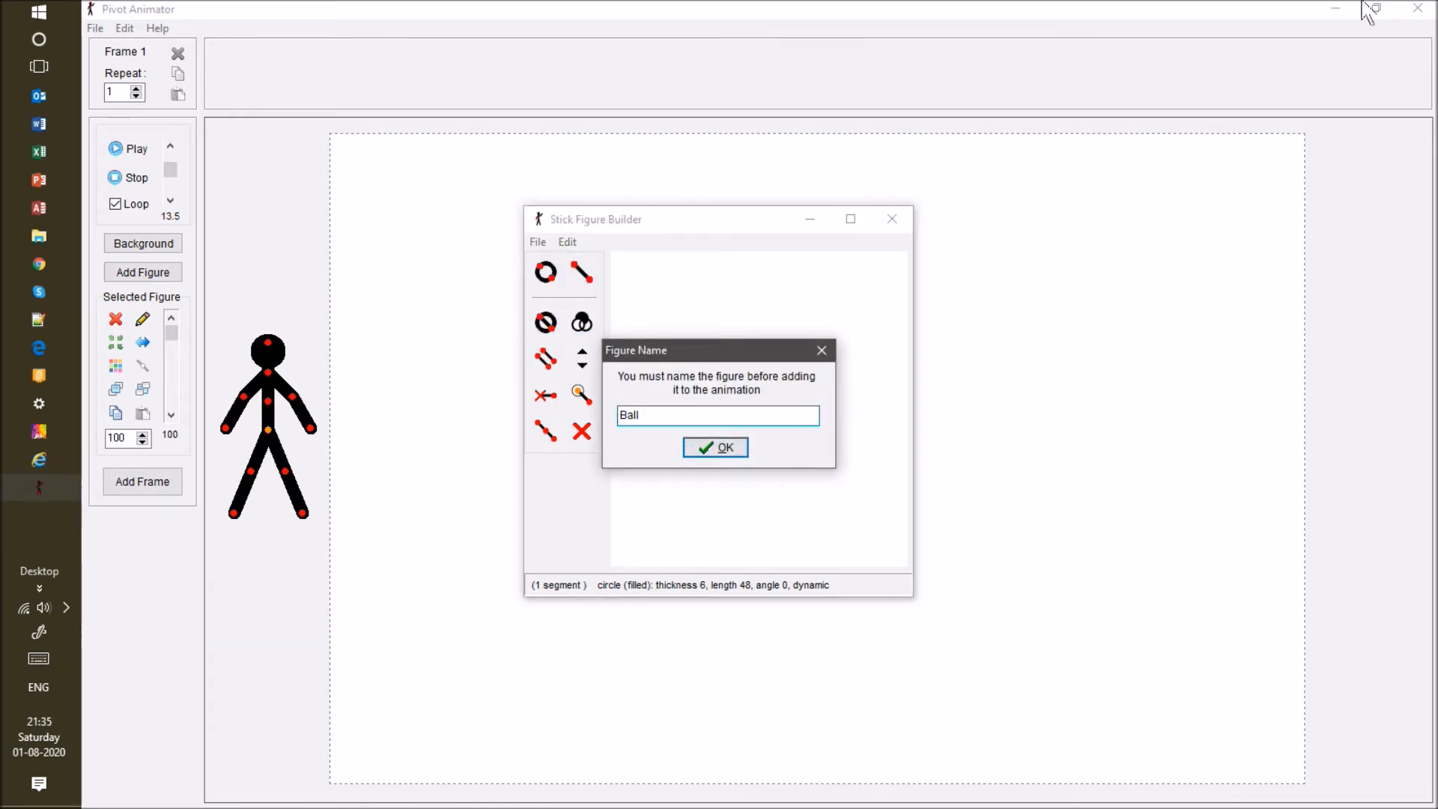
click(725, 448)
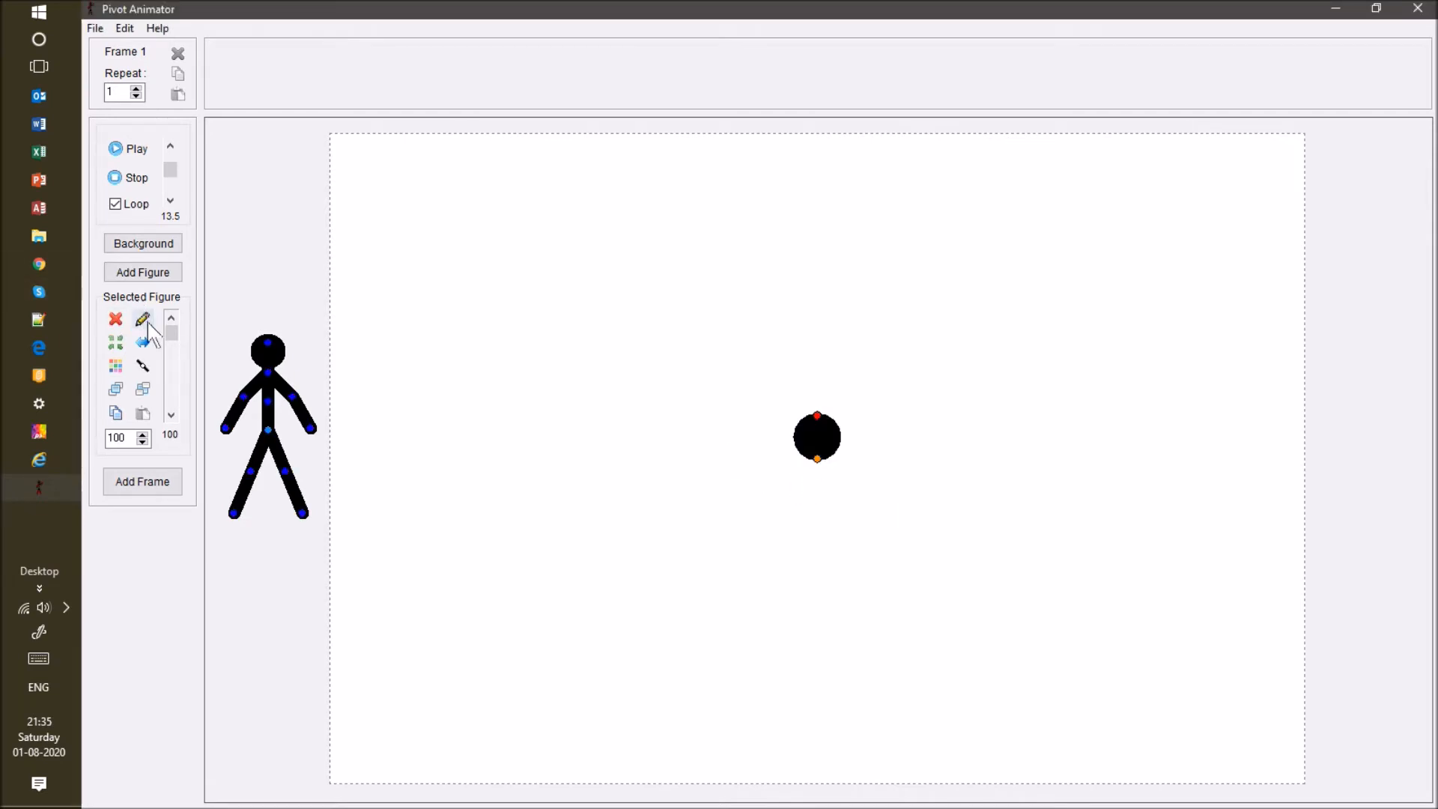
Colour the ball dark green and place it at the stick figure's feet, outside the canvas.
click(116, 367)
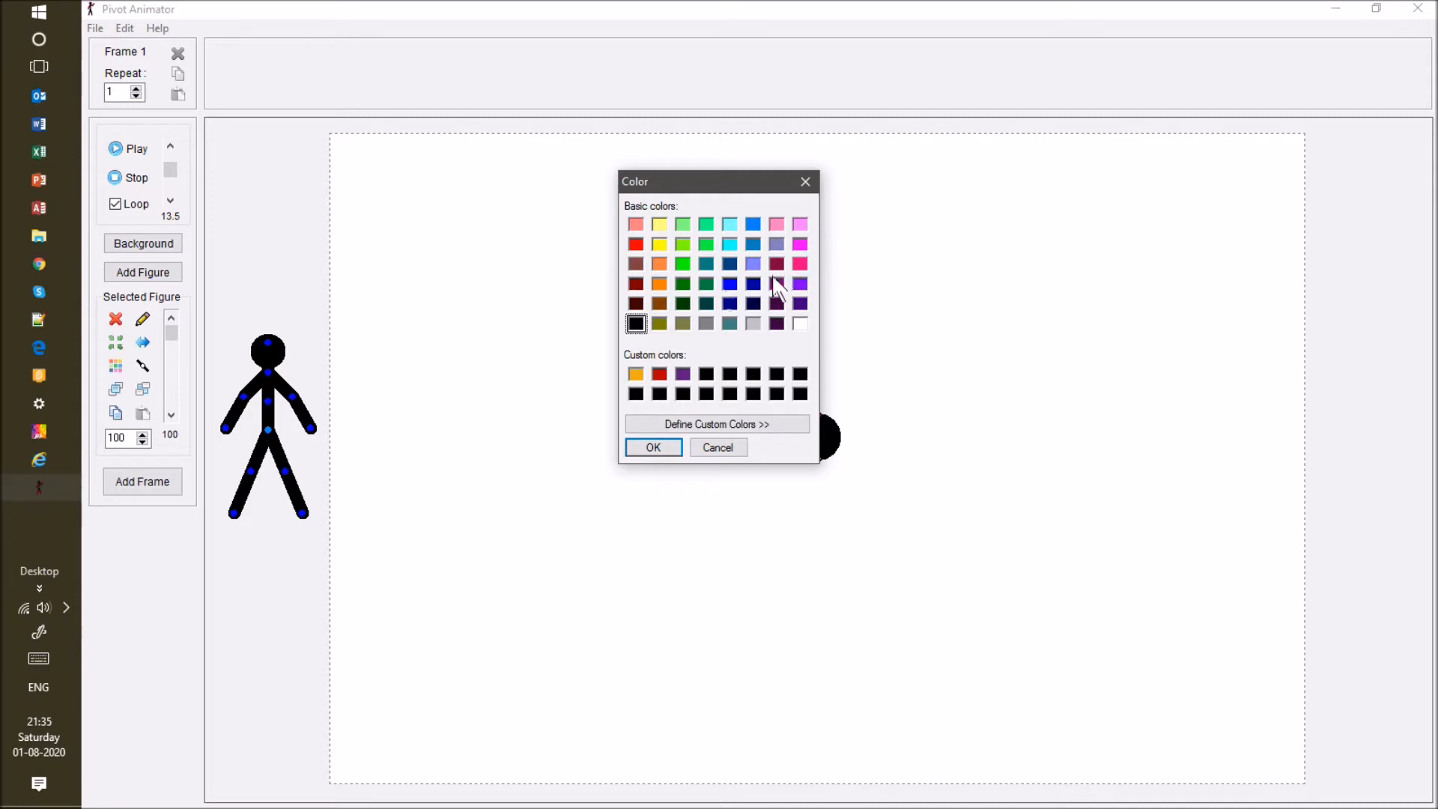
click(684, 284)
click(654, 450)
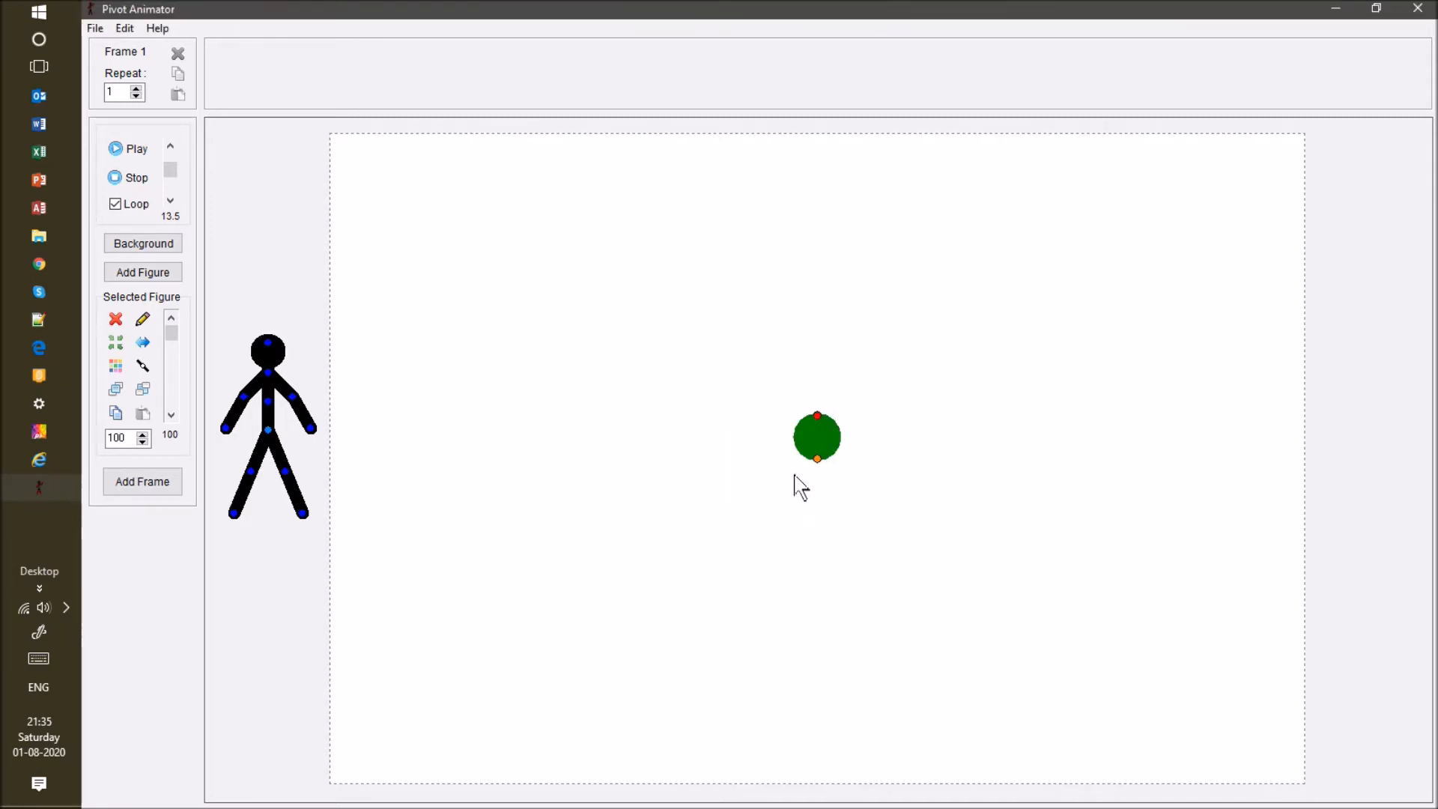
drag(818, 460, 1012, 502)
drag(1046, 438, 265, 549)
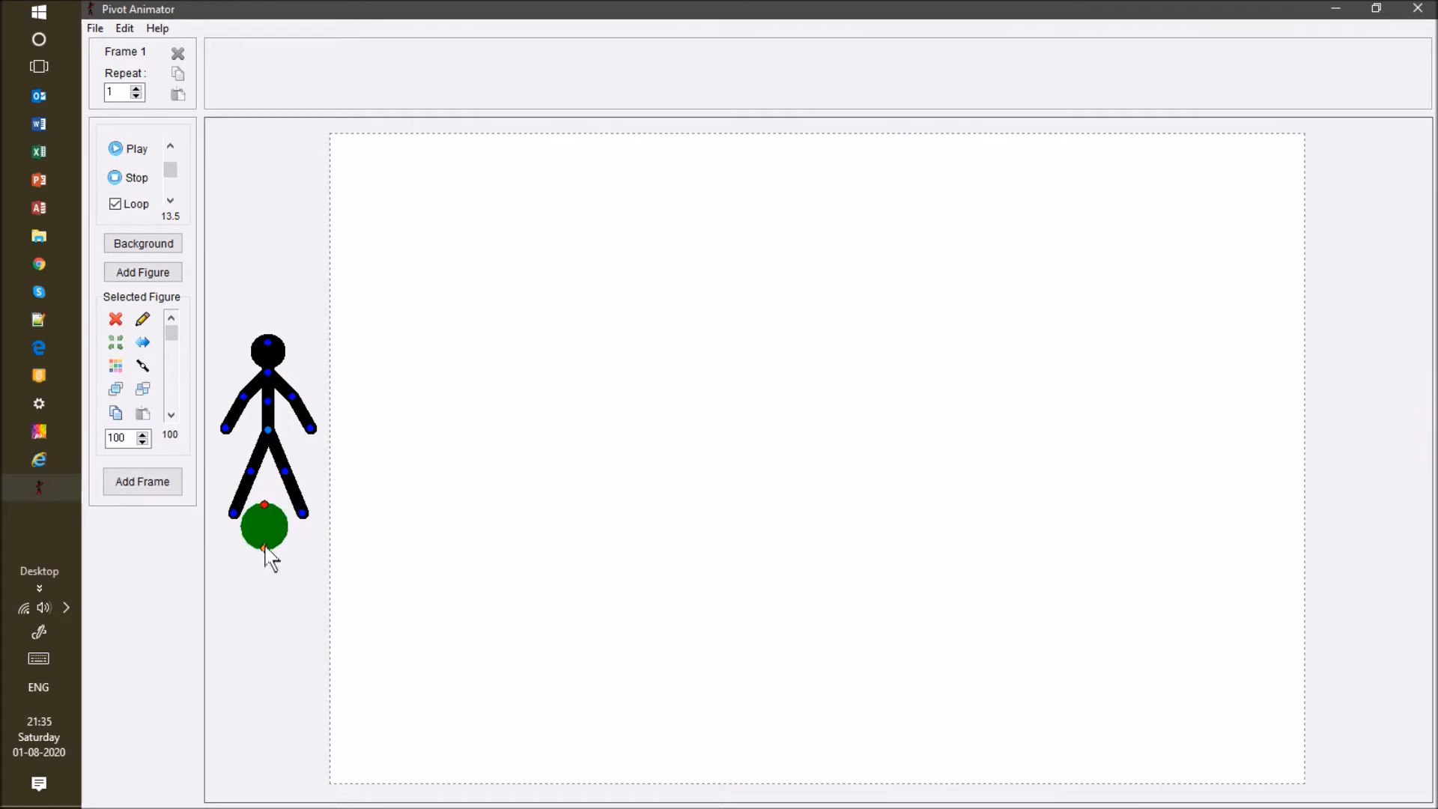
Create another figure type by changing the circle back to a line segment and rotating it to about horizontal.
click(95, 28)
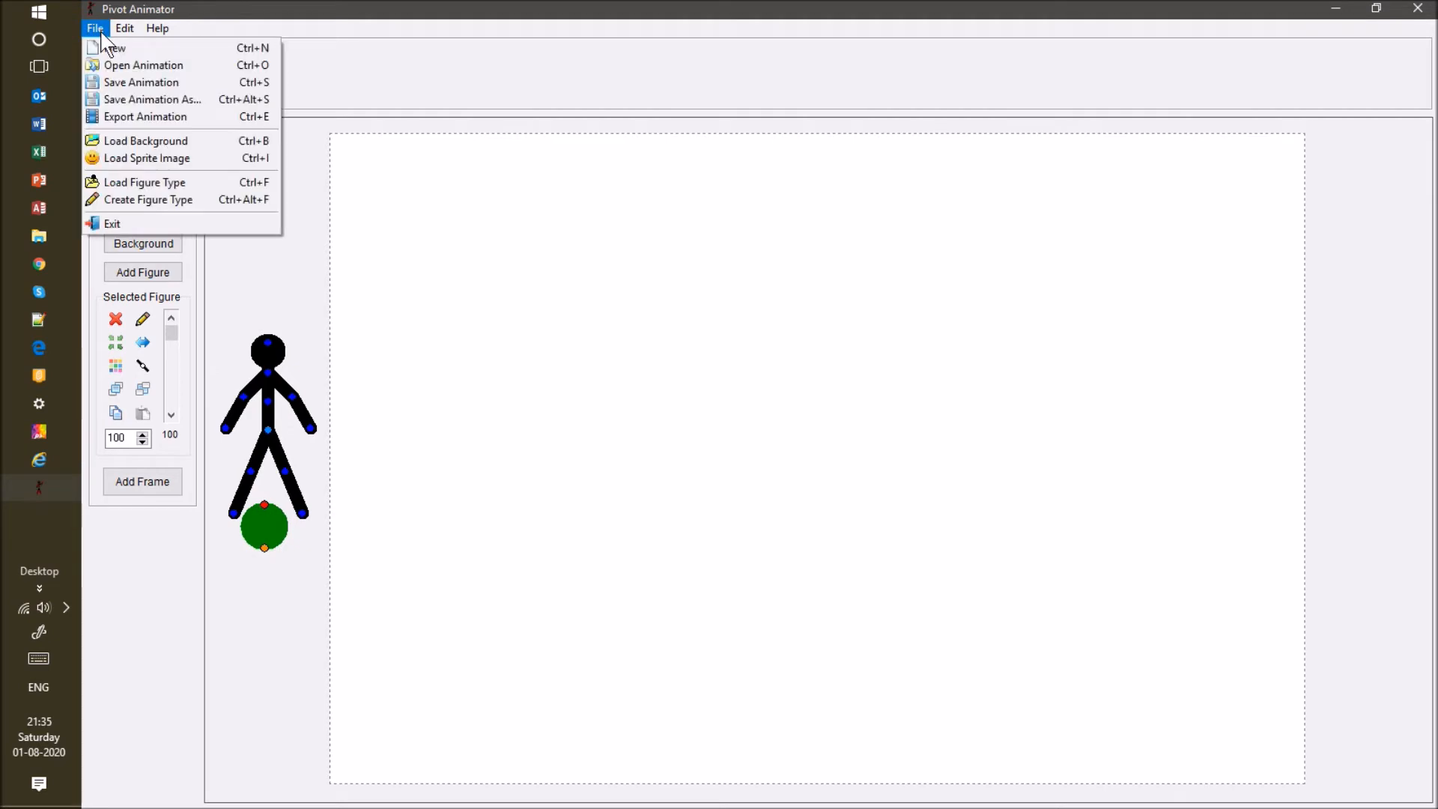
click(222, 200)
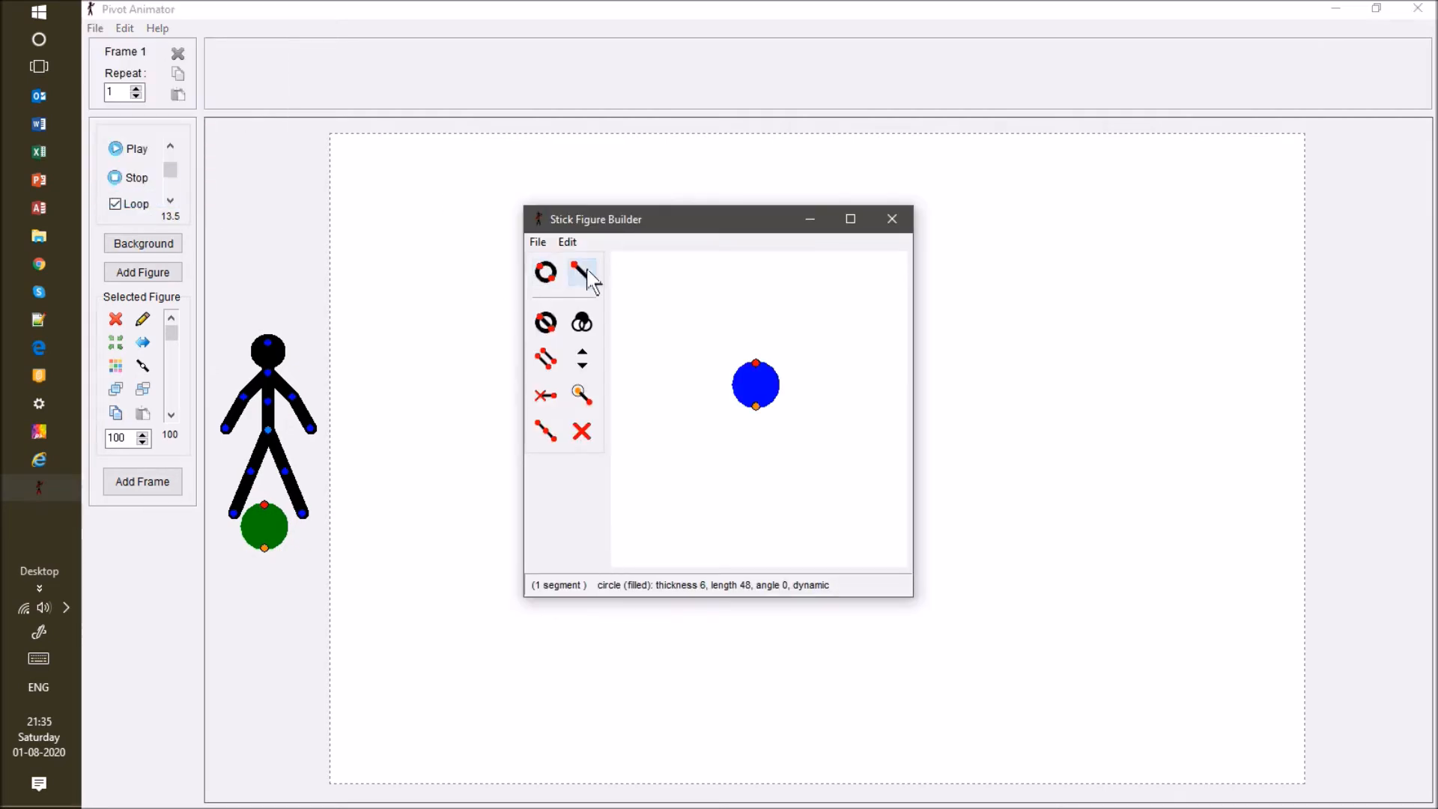
click(545, 324)
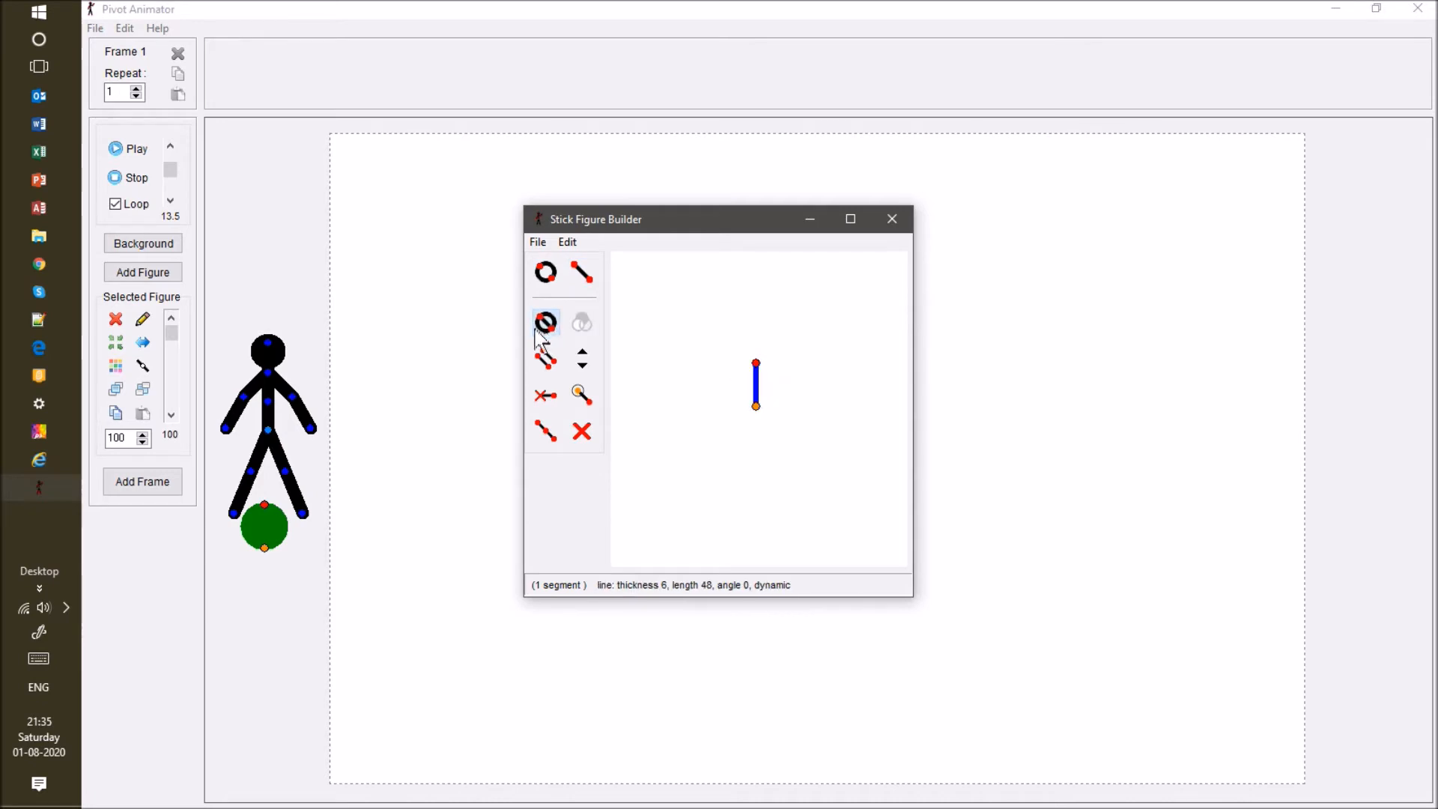
drag(761, 367, 863, 412)
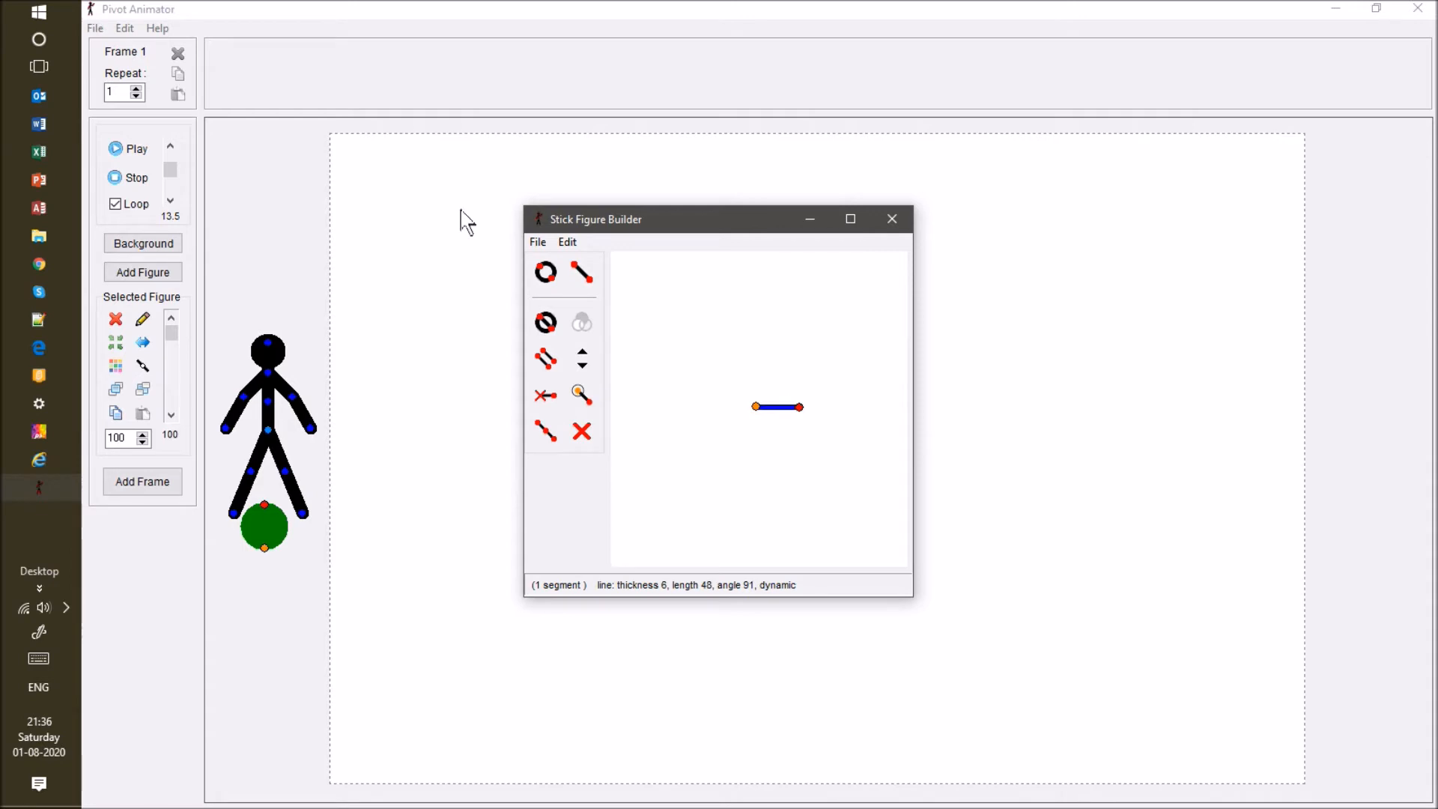
Add the horizontal line to the animation under the figure name Floor.
click(533, 247)
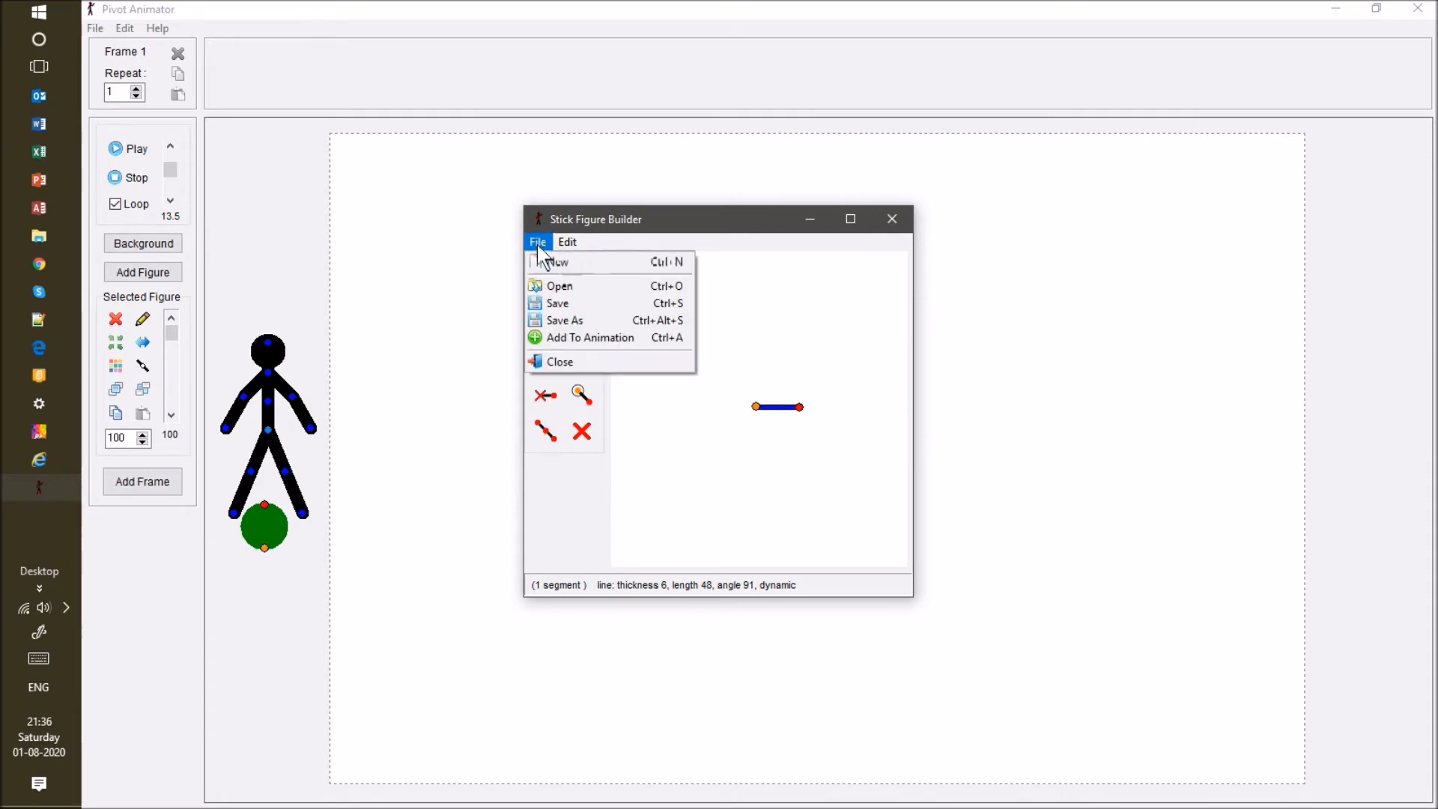
click(609, 339)
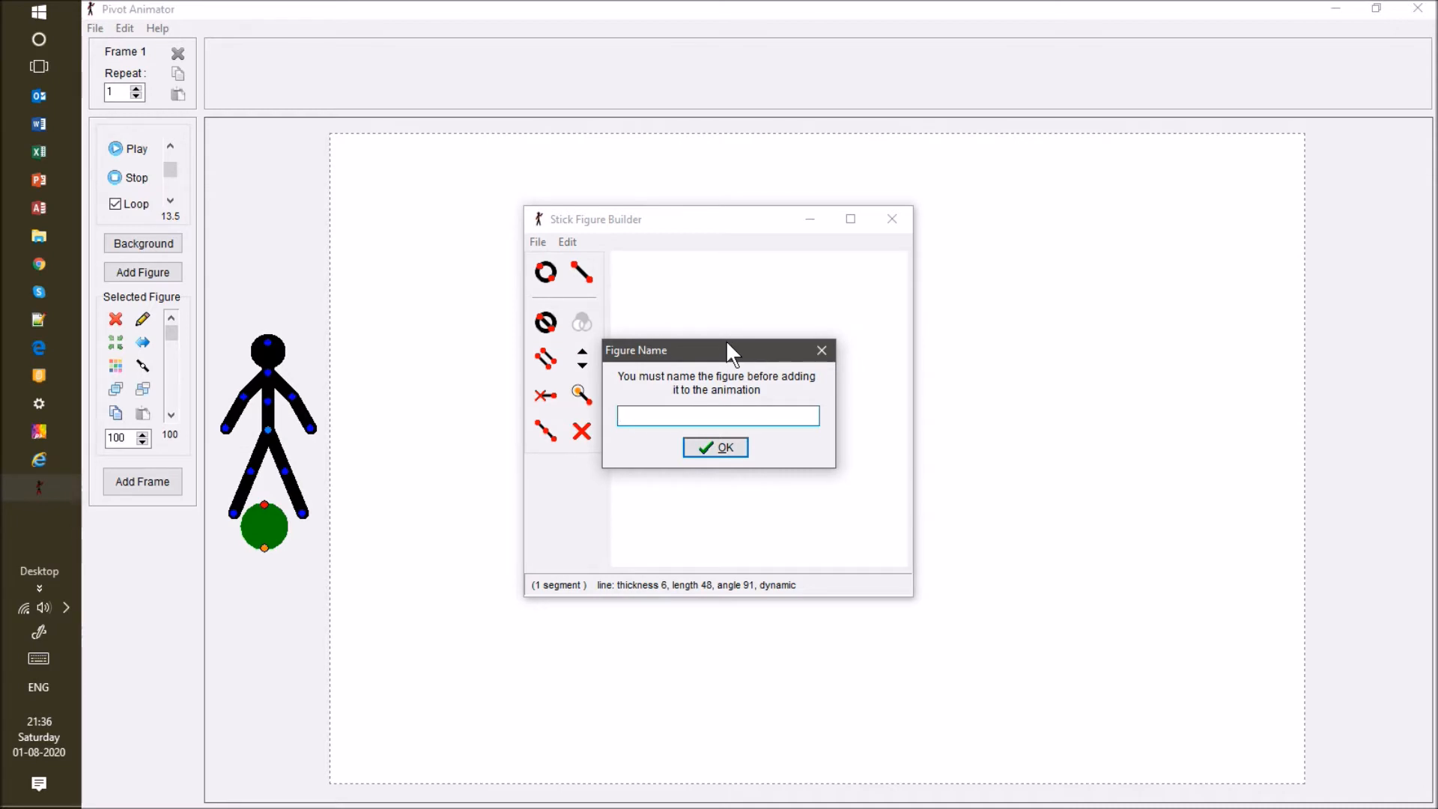
text(Floor)
click(737, 450)
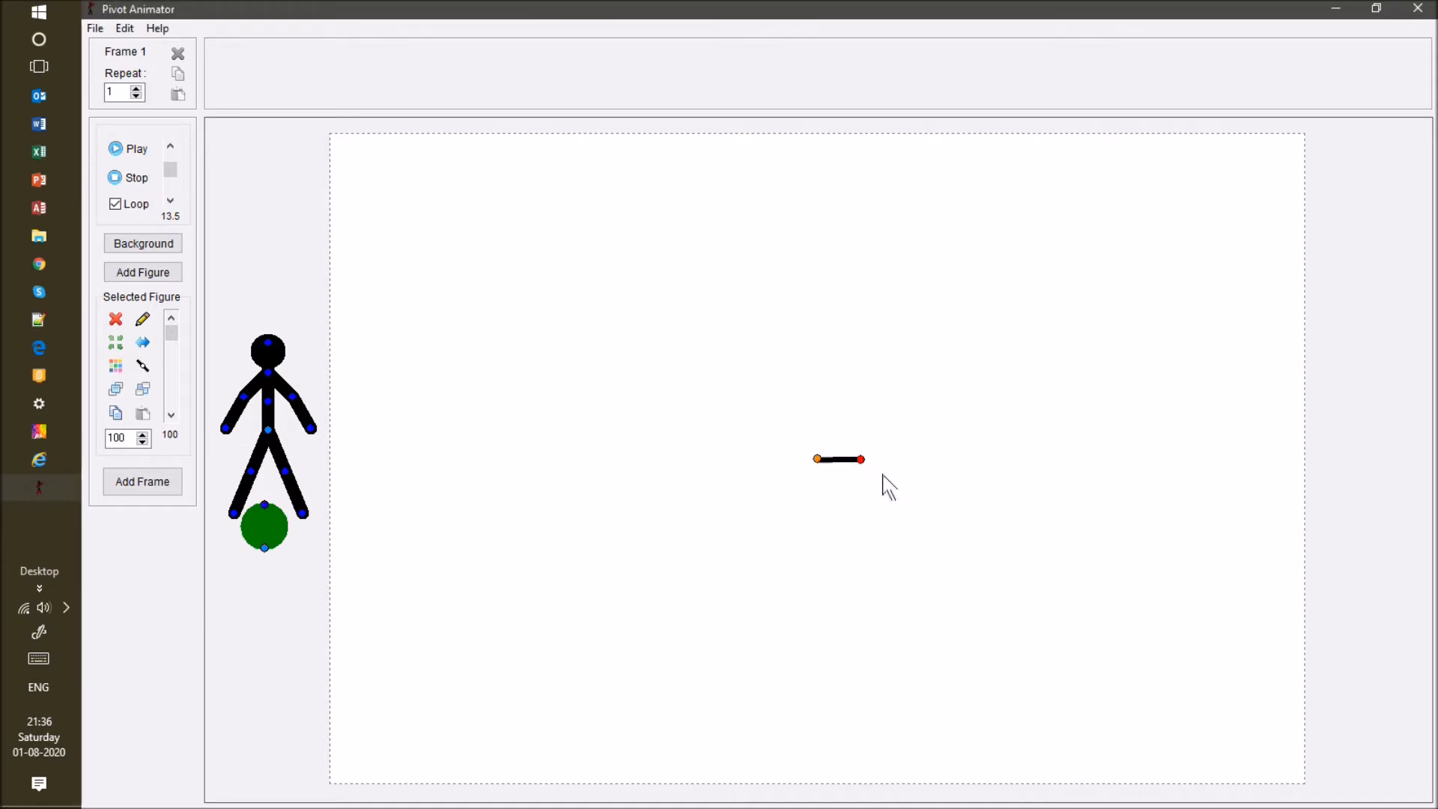
Move the floor line to the canvas's left edge and stretch it level across the canvas, slightly past the right edge.
drag(817, 459, 326, 527)
drag(370, 527, 1322, 523)
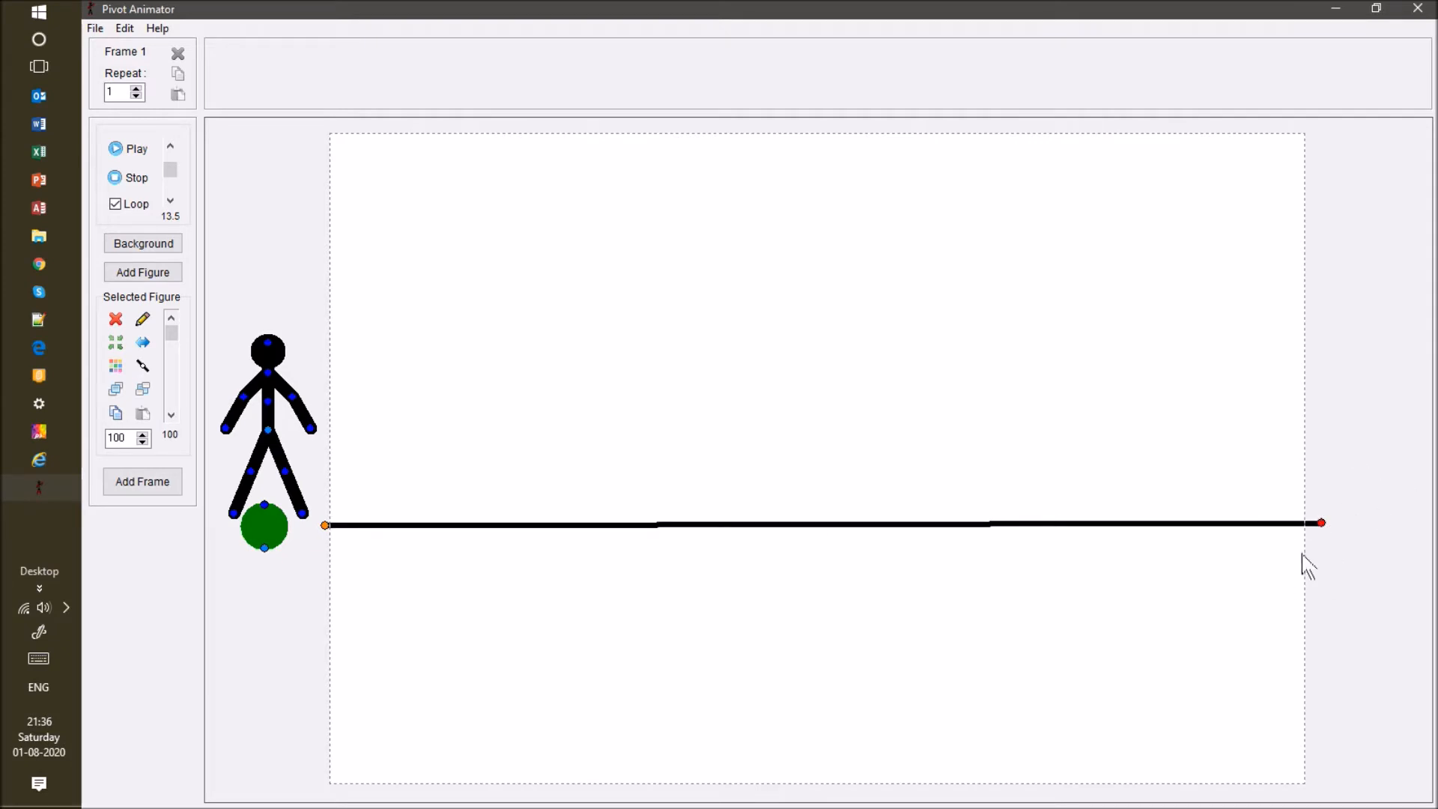
drag(1322, 524, 1331, 525)
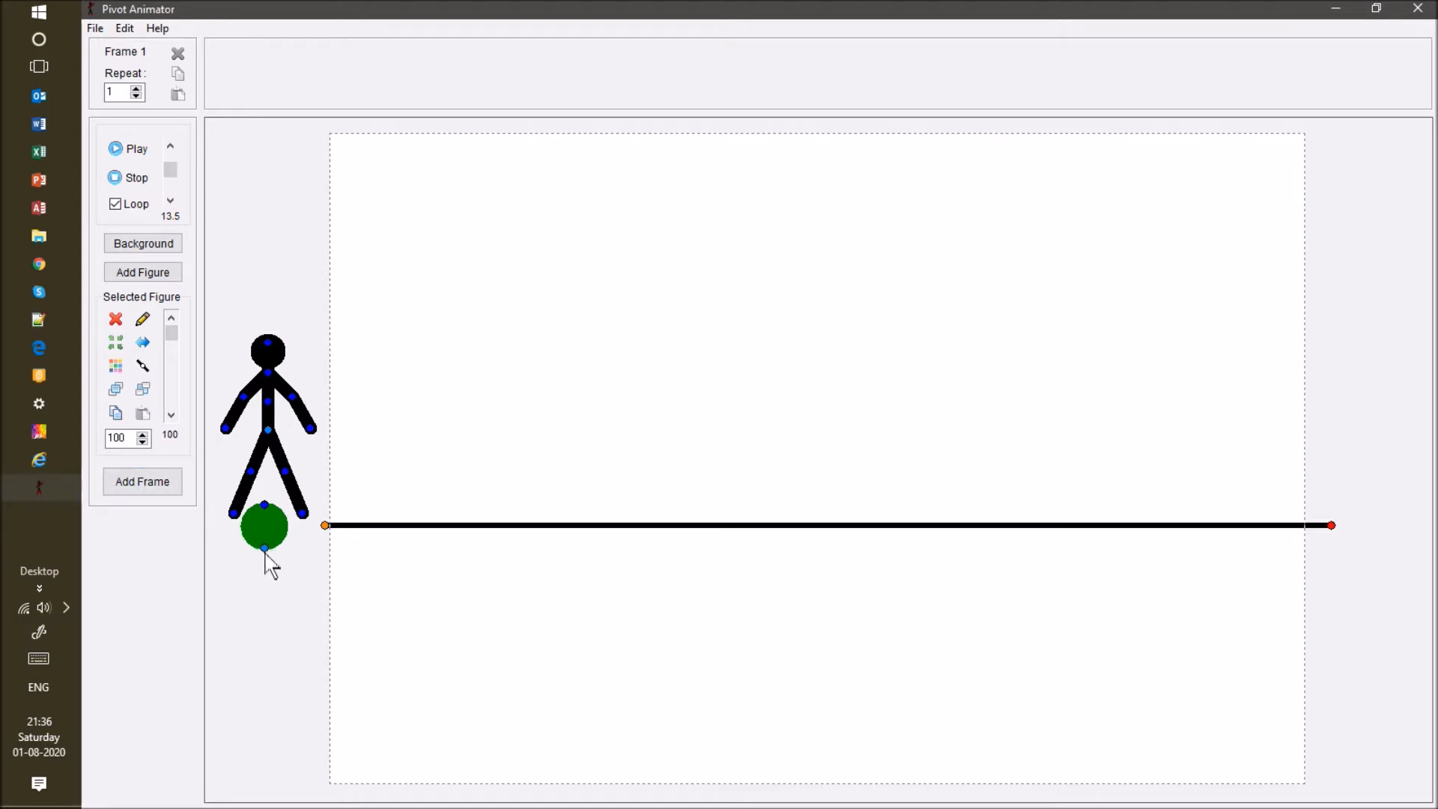
Move the ball above the stick figure, just outside the canvas's upper-left area, and add the first frame.
drag(265, 547, 298, 229)
key(space)
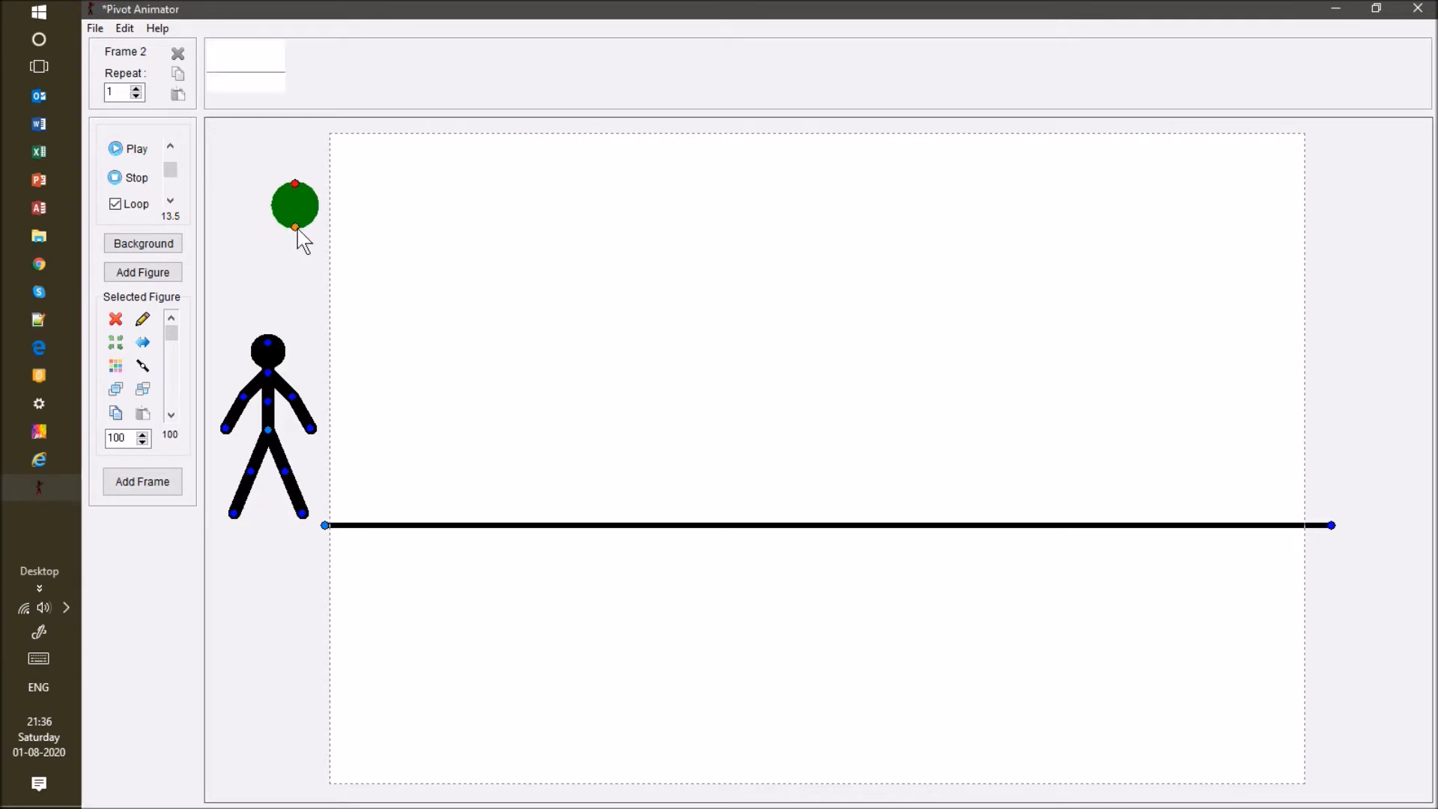
Add four more frames with the ball held still outside the canvas.
key(space)
key(space)
key(space)
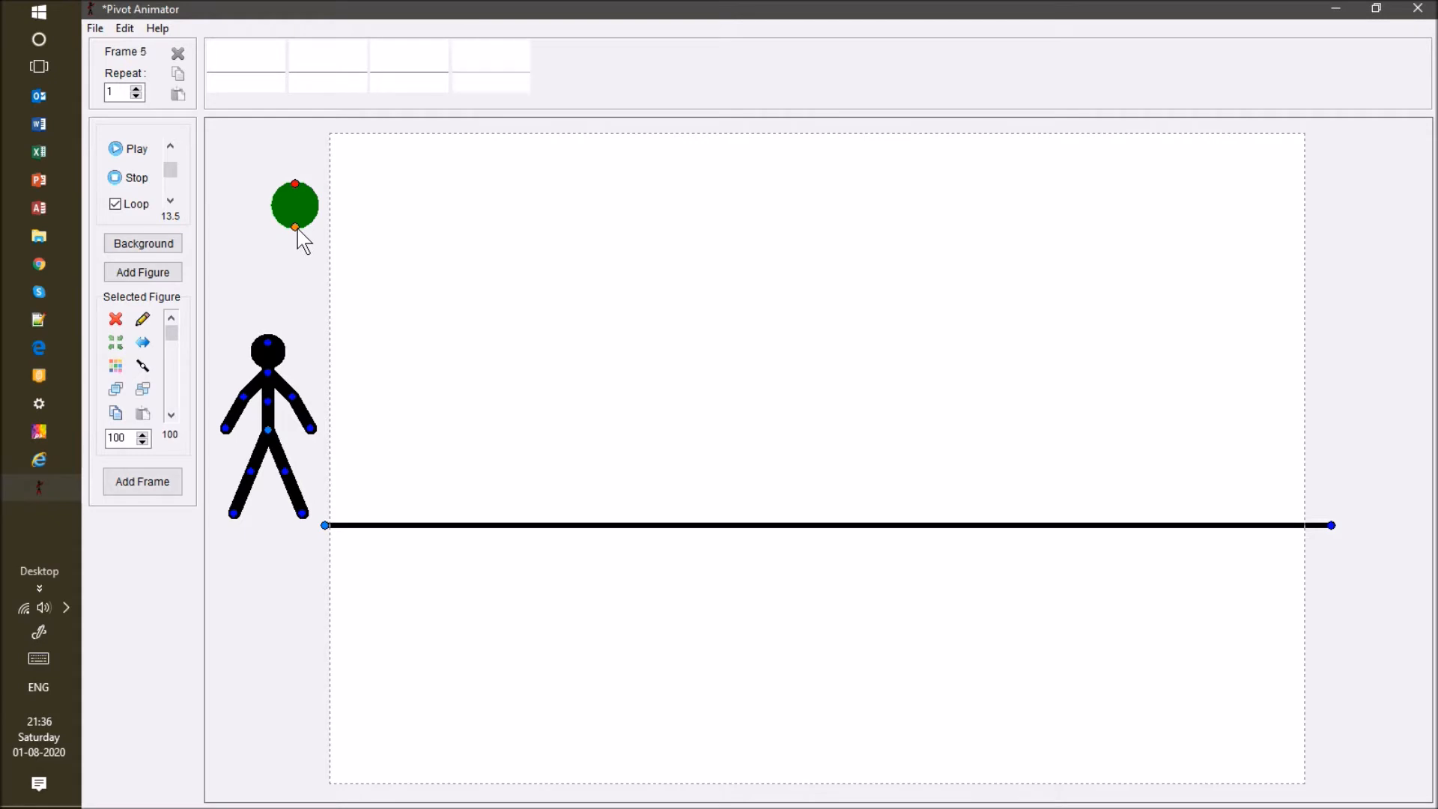
key(space)
Animate the ball entering the canvas and falling in a curved path to the floor line, adding a frame at each position.
drag(298, 230, 482, 525)
key(space)
key(space)
key(space)
key(space)
key(space)
key(space)
key(space)
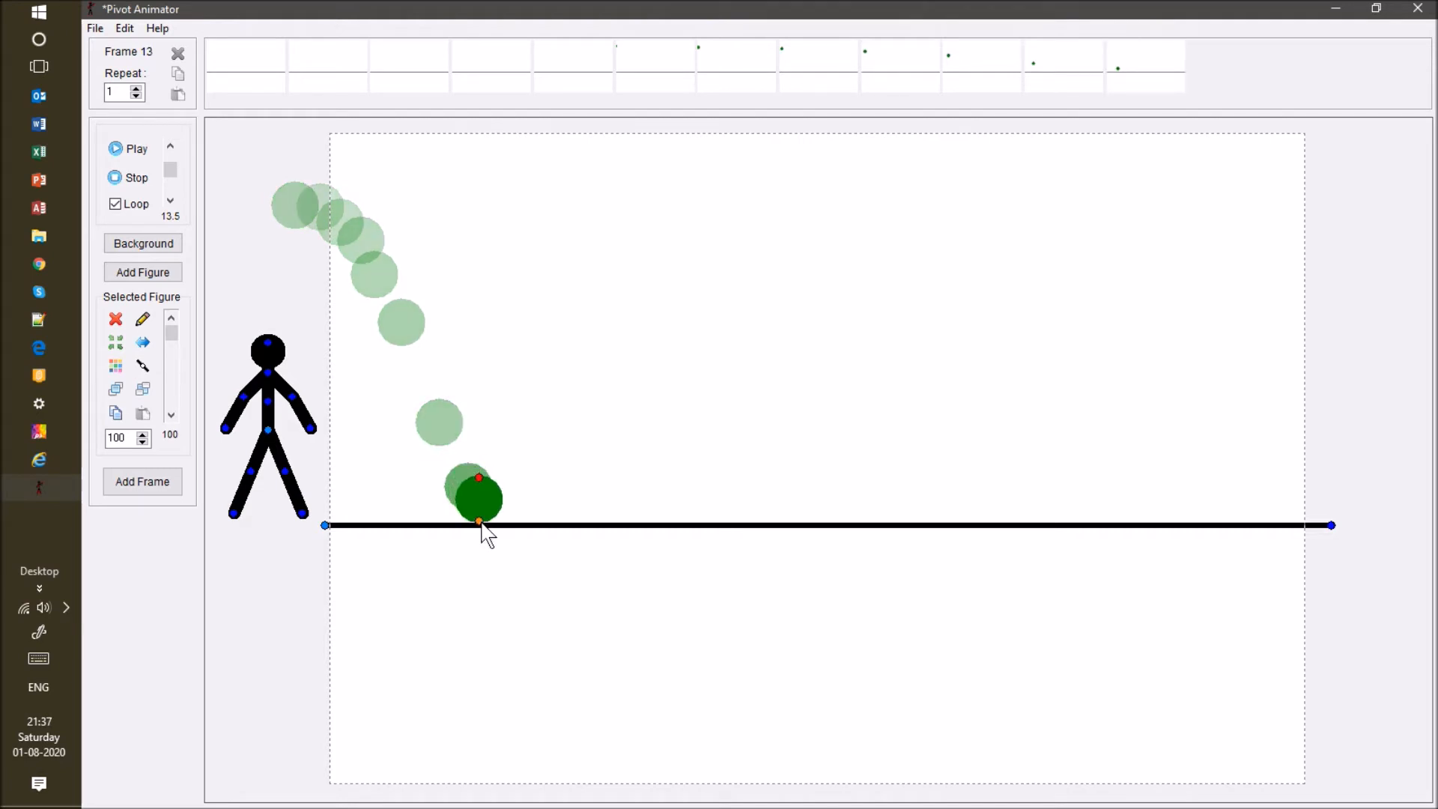
key(space)
key(space)
Animate the ball bouncing along the floor line and out past the canvas's right side, adding a frame at each position.
drag(482, 523, 1436, 494)
key(space)
key(space)
key(space)
key(space)
key(space)
key(space)
key(space)
key(space)
key(space)
key(space)
key(space)
key(space)
key(space)
key(space)
key(space)
key(space)
key(space)
key(space)
key(space)
key(space)
key(space)
key(space)
key(space)
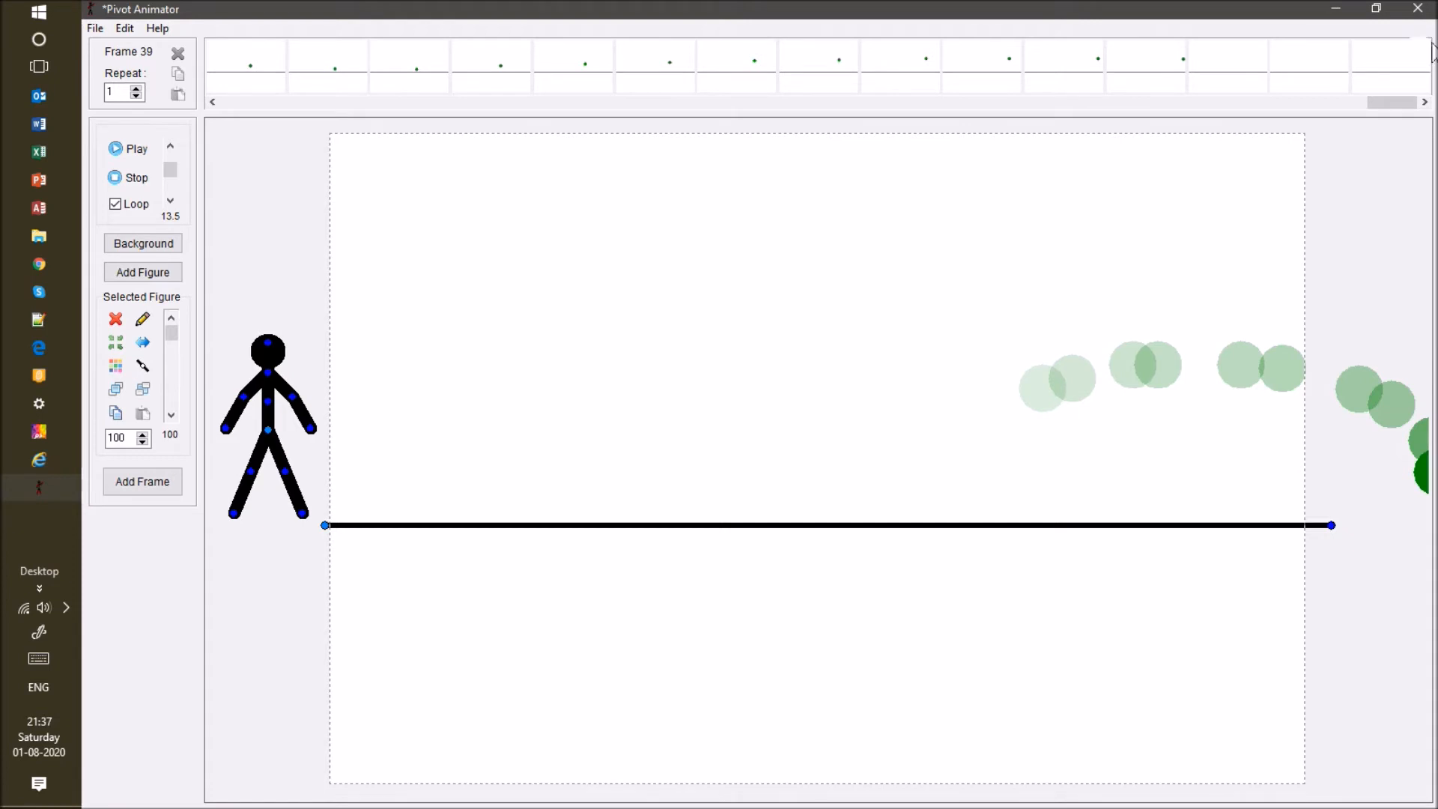
Add three more frames with the ball outside the canvas and play back the animation.
key(Return)
key(Return)
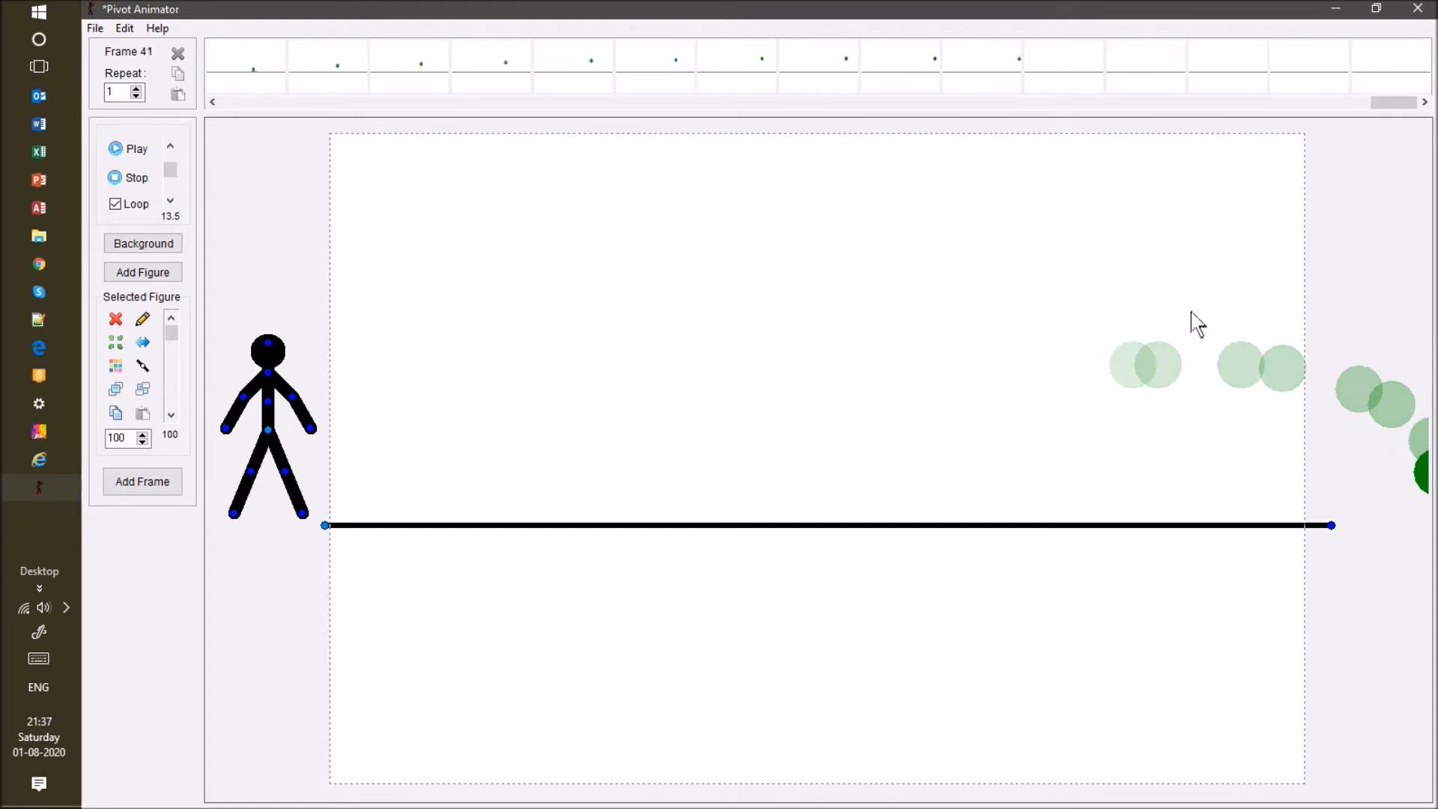
key(Return)
click(143, 155)
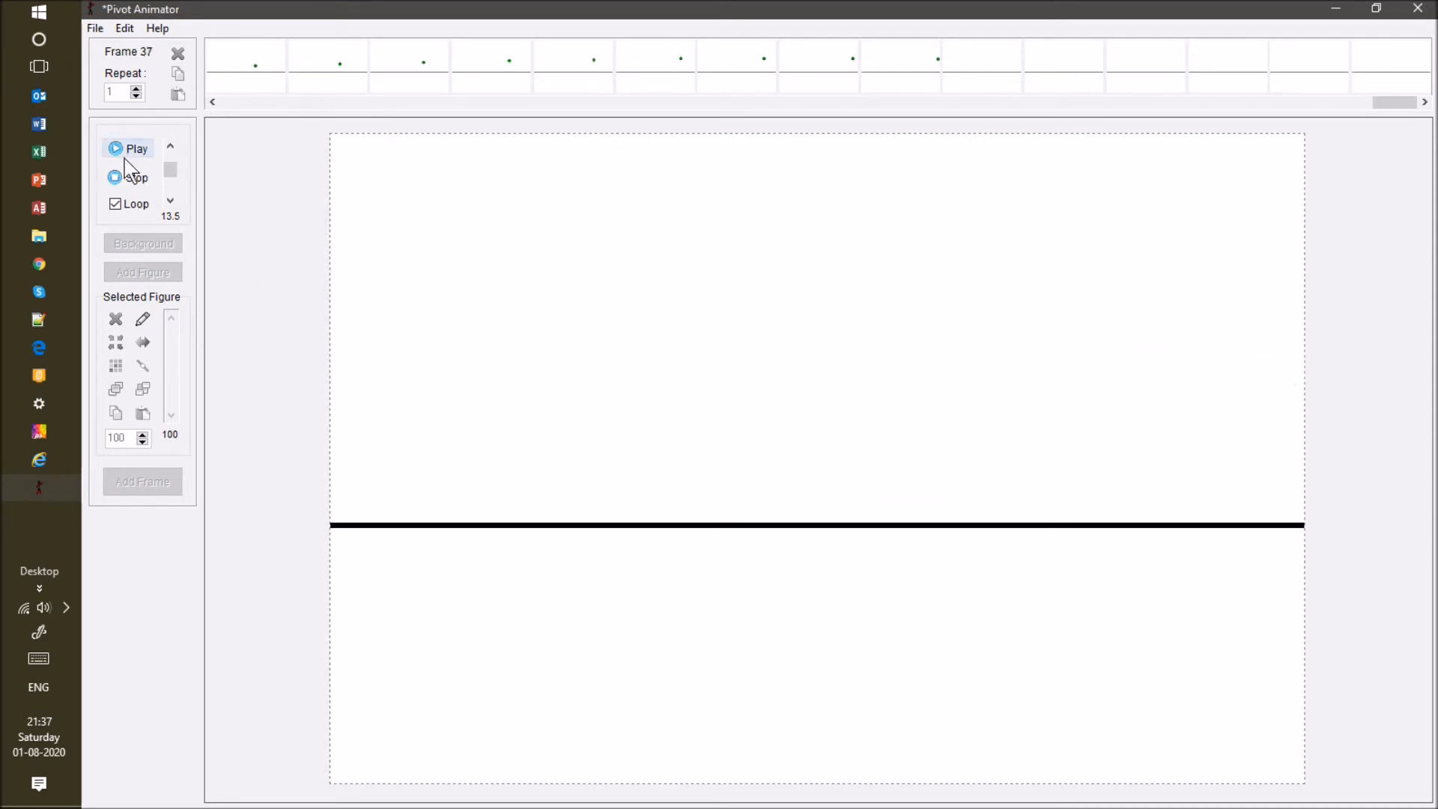
click(121, 178)
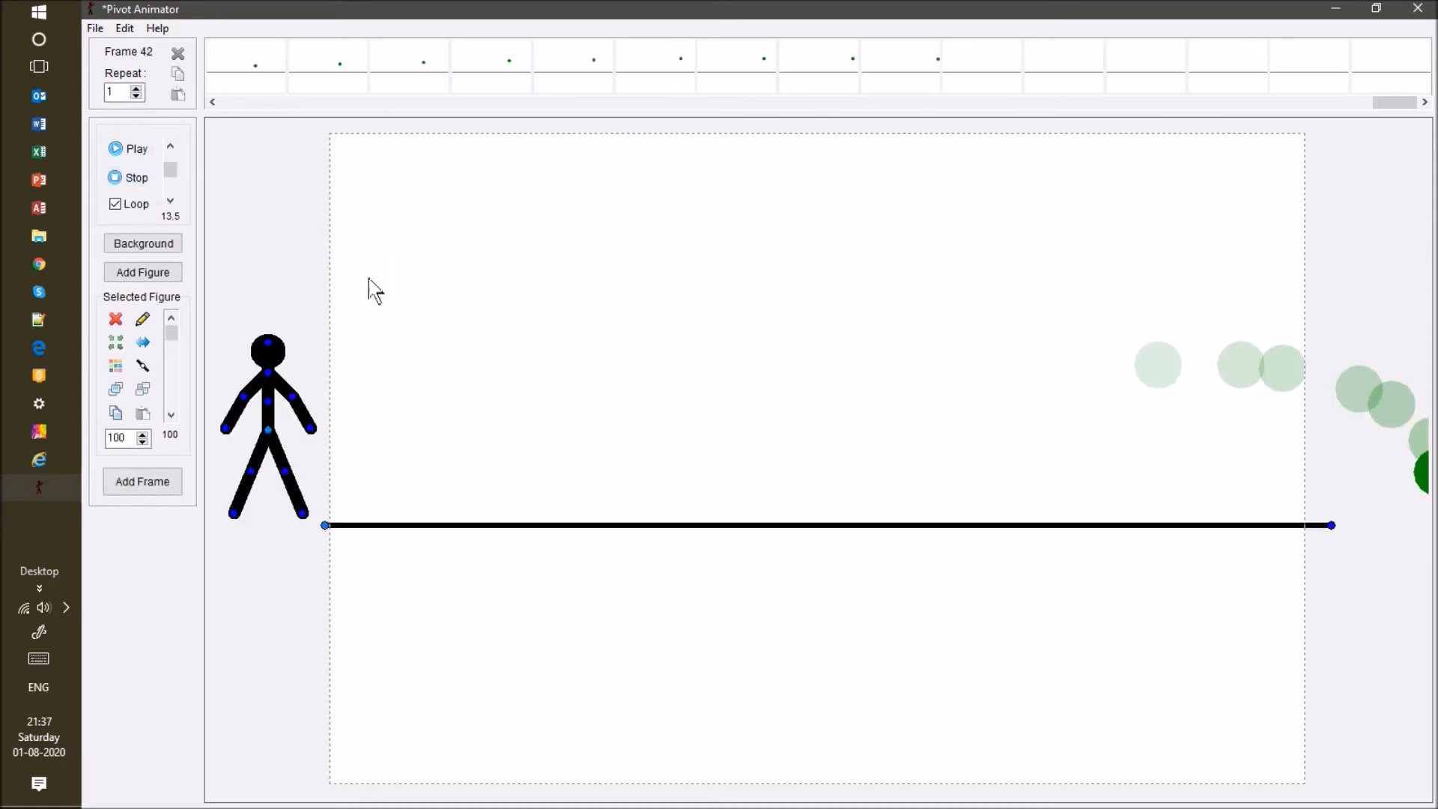
Start a new animation without saving the current project and delete the default stick figure.
click(96, 28)
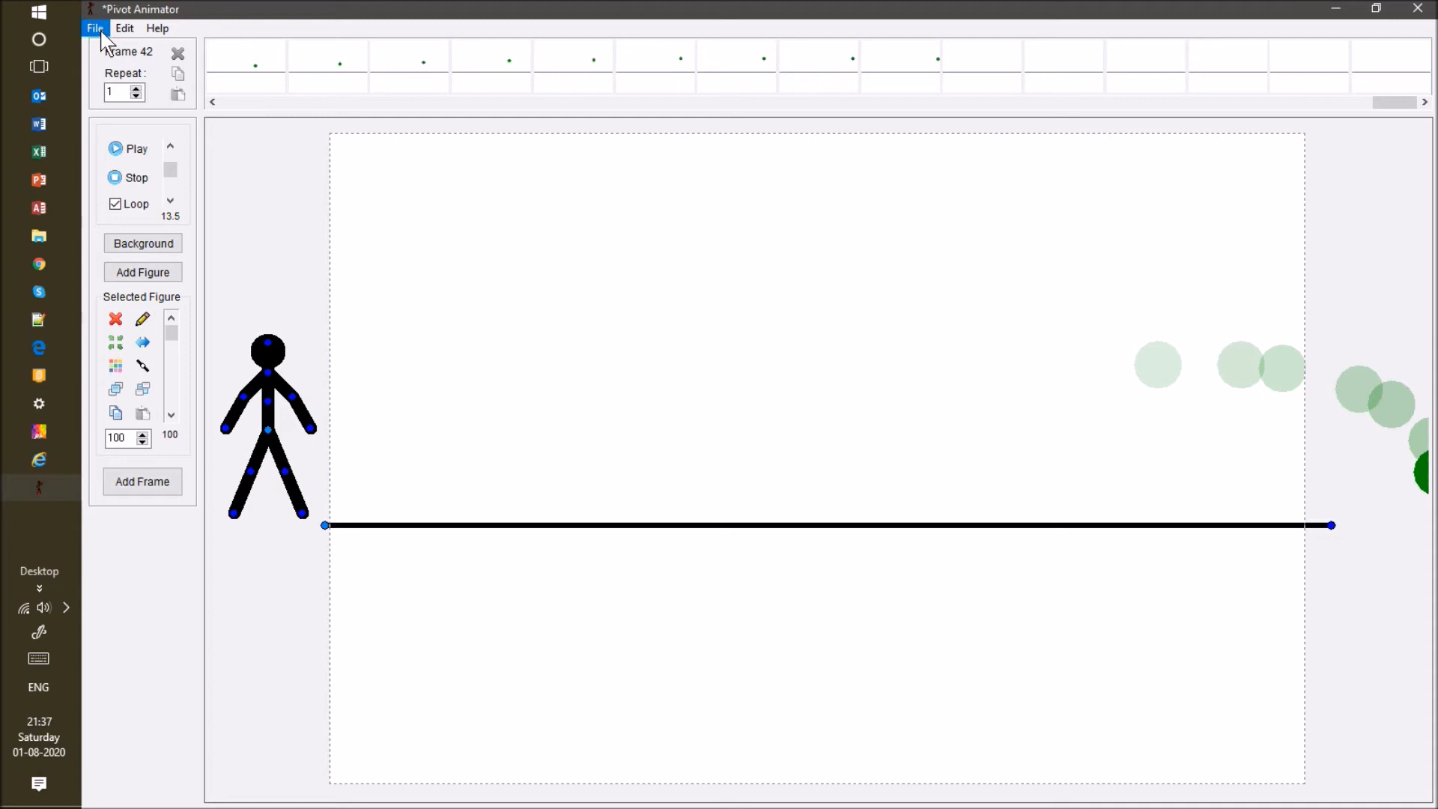
click(210, 49)
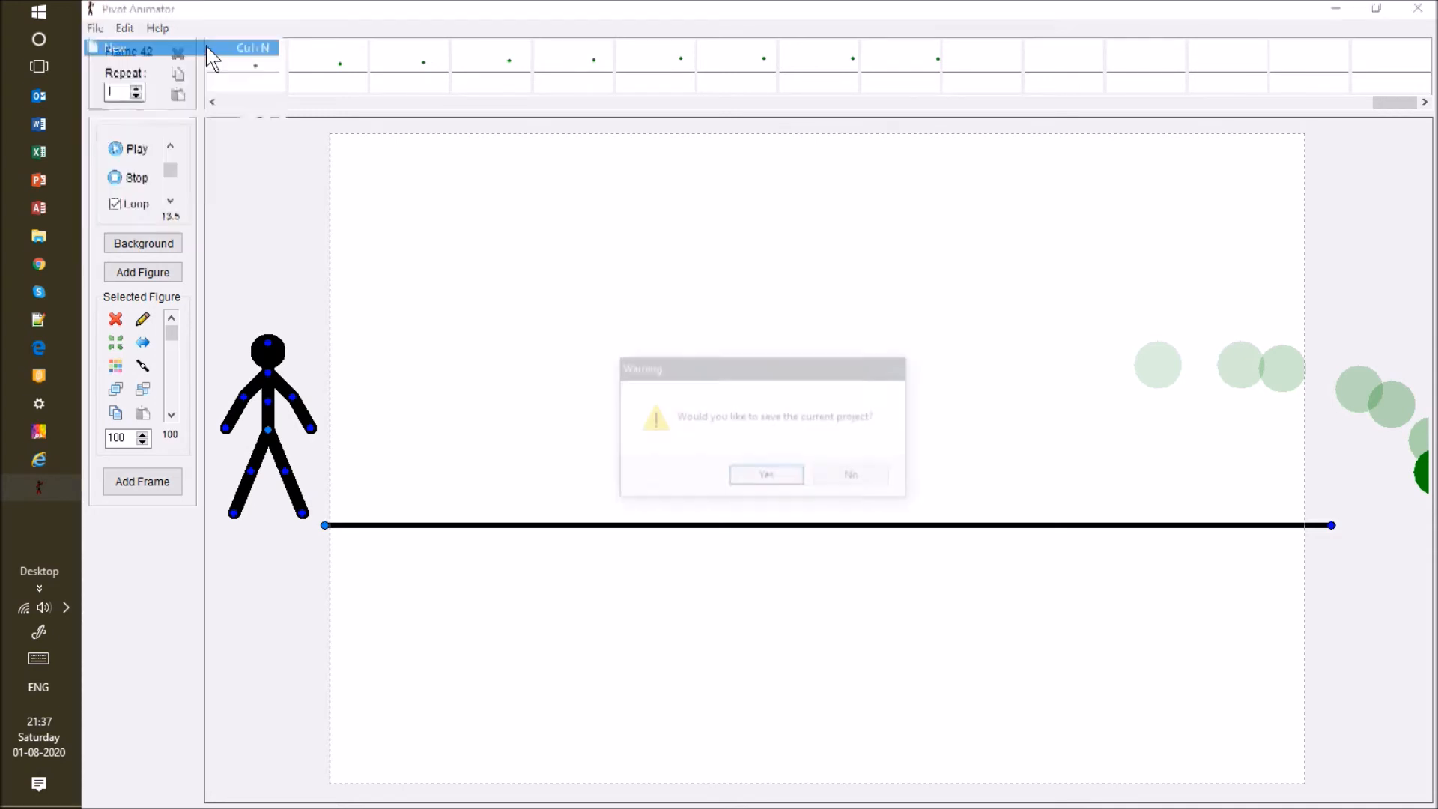
click(854, 477)
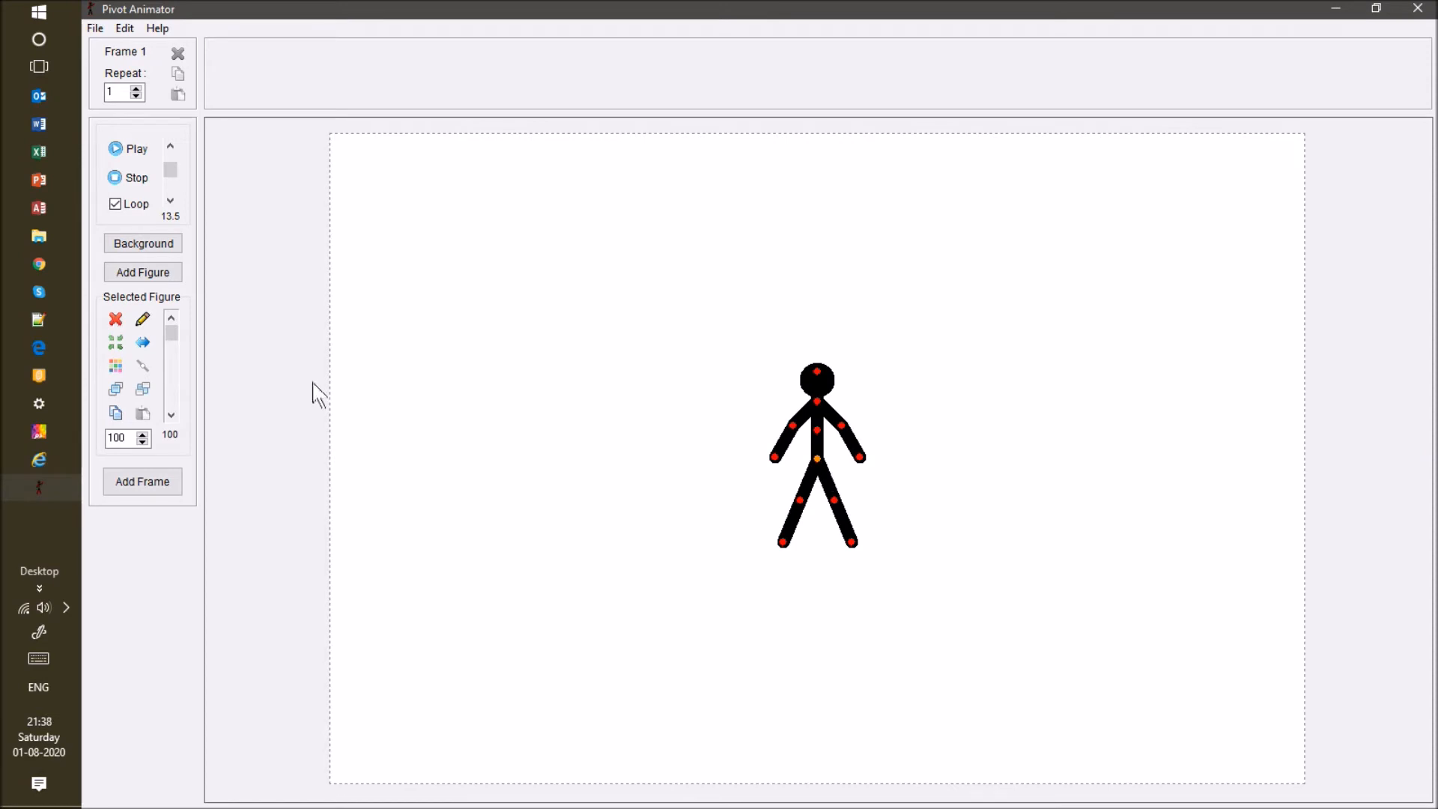
click(115, 319)
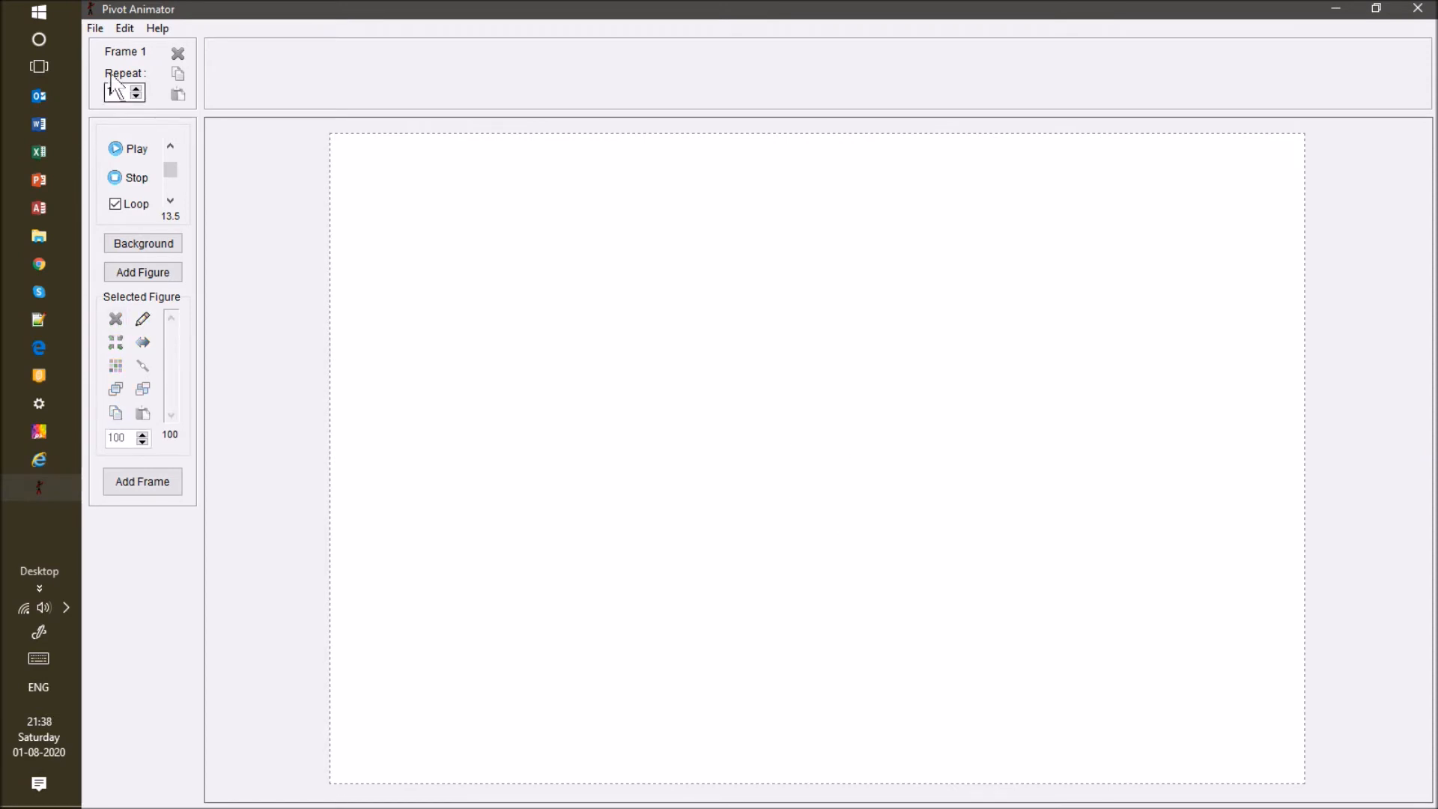
Create a new figure type by converting the default line segment to a filled circle.
click(95, 28)
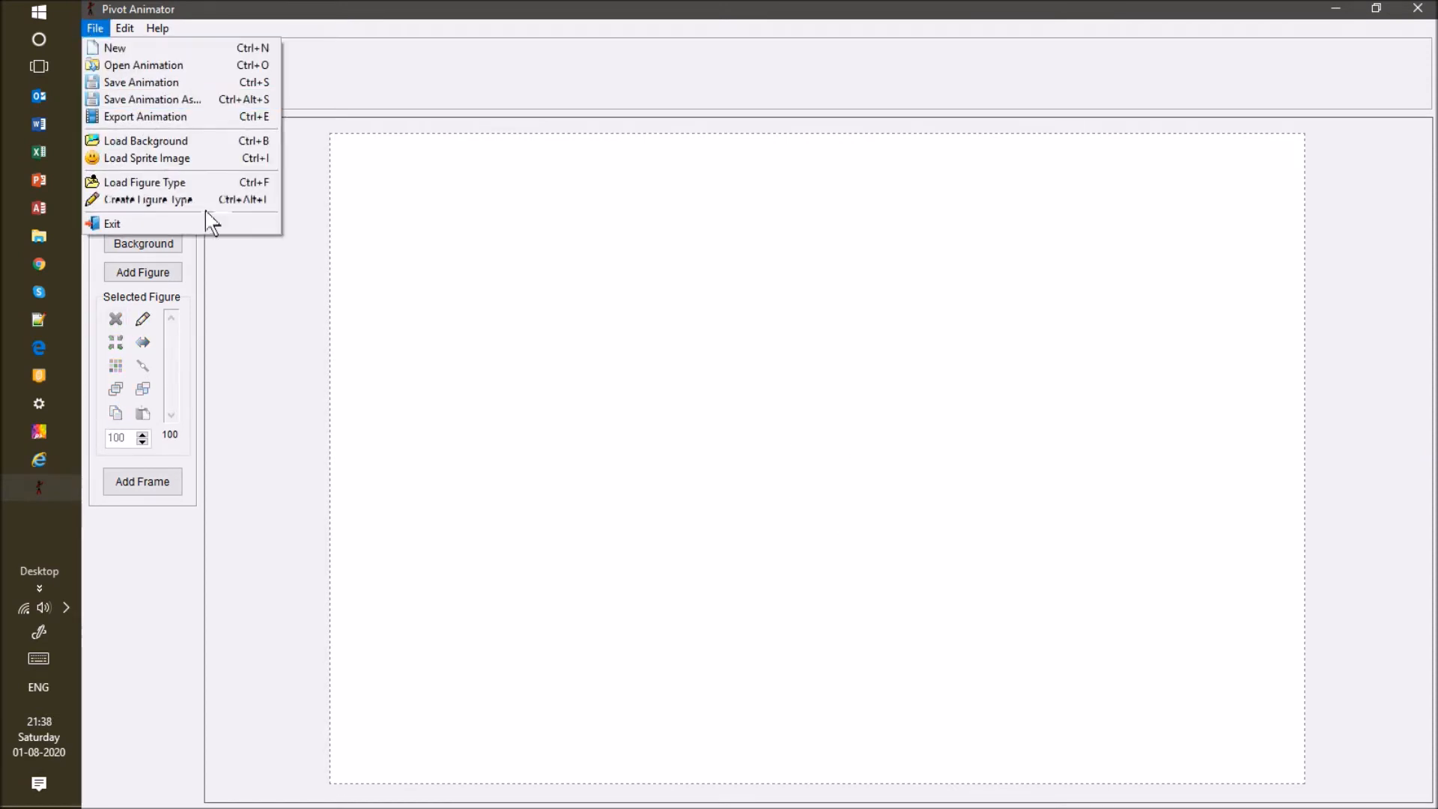
click(248, 199)
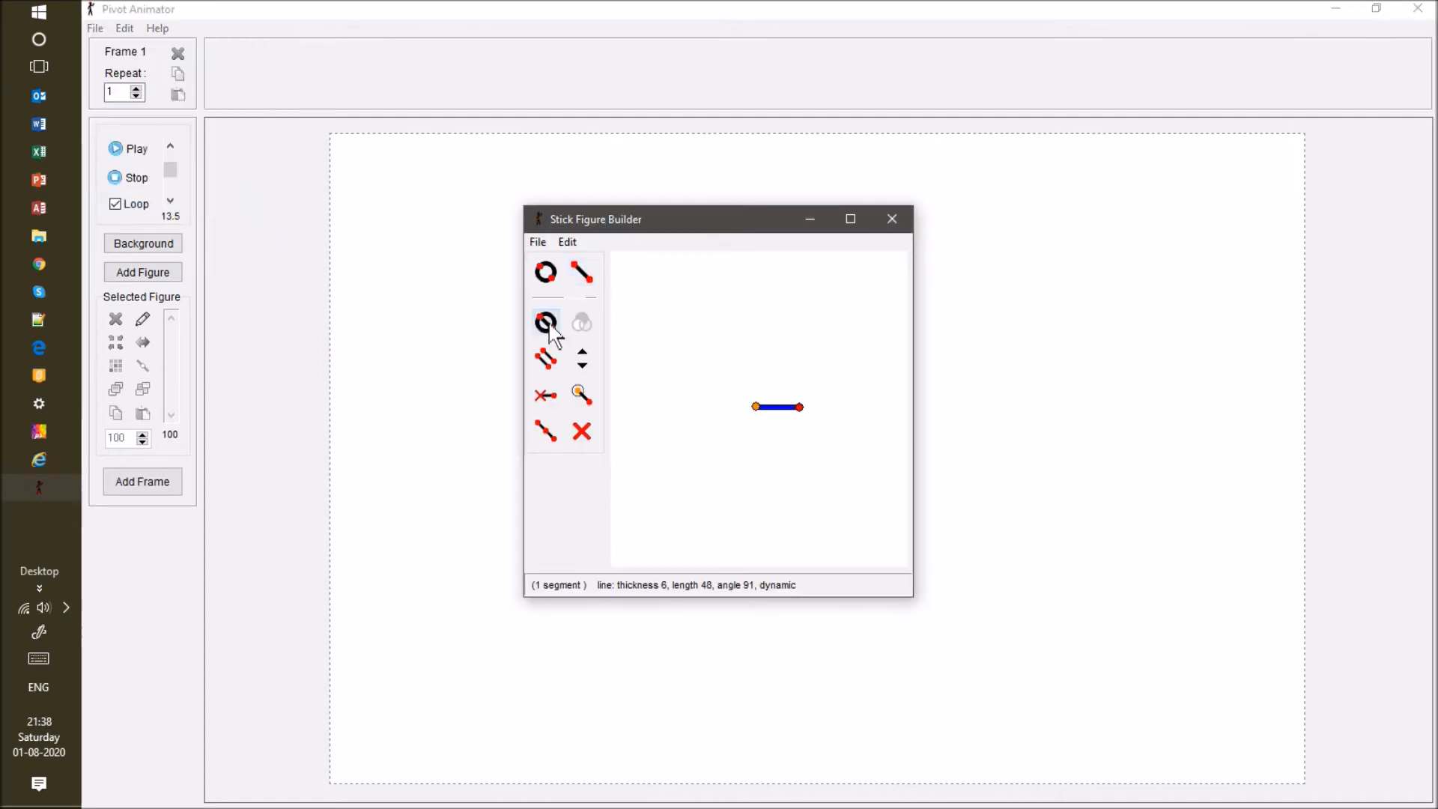
click(545, 322)
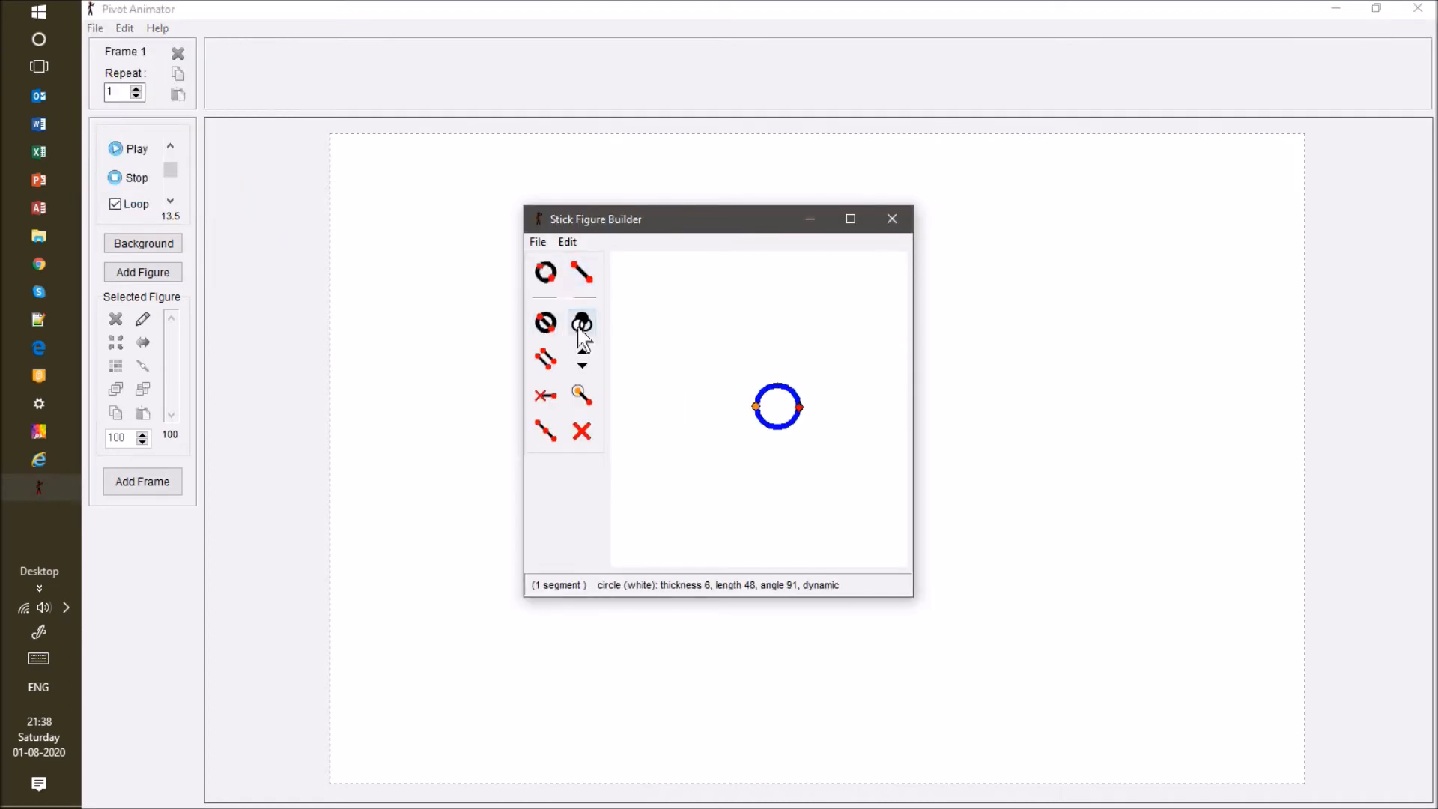
click(582, 322)
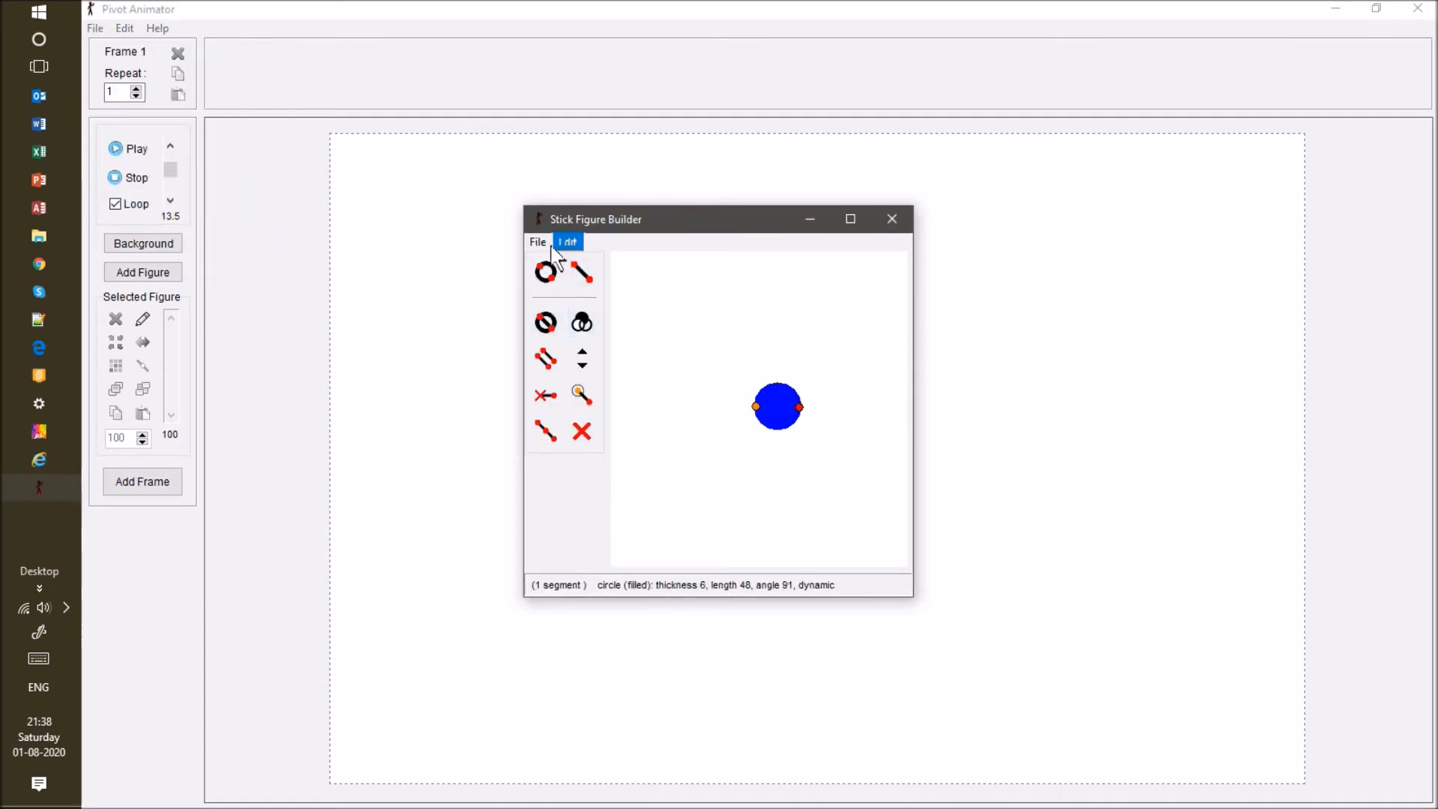
Add the filled circle to the animation under the figure name Ball and move it up and left of the canvas centre.
click(538, 241)
click(607, 338)
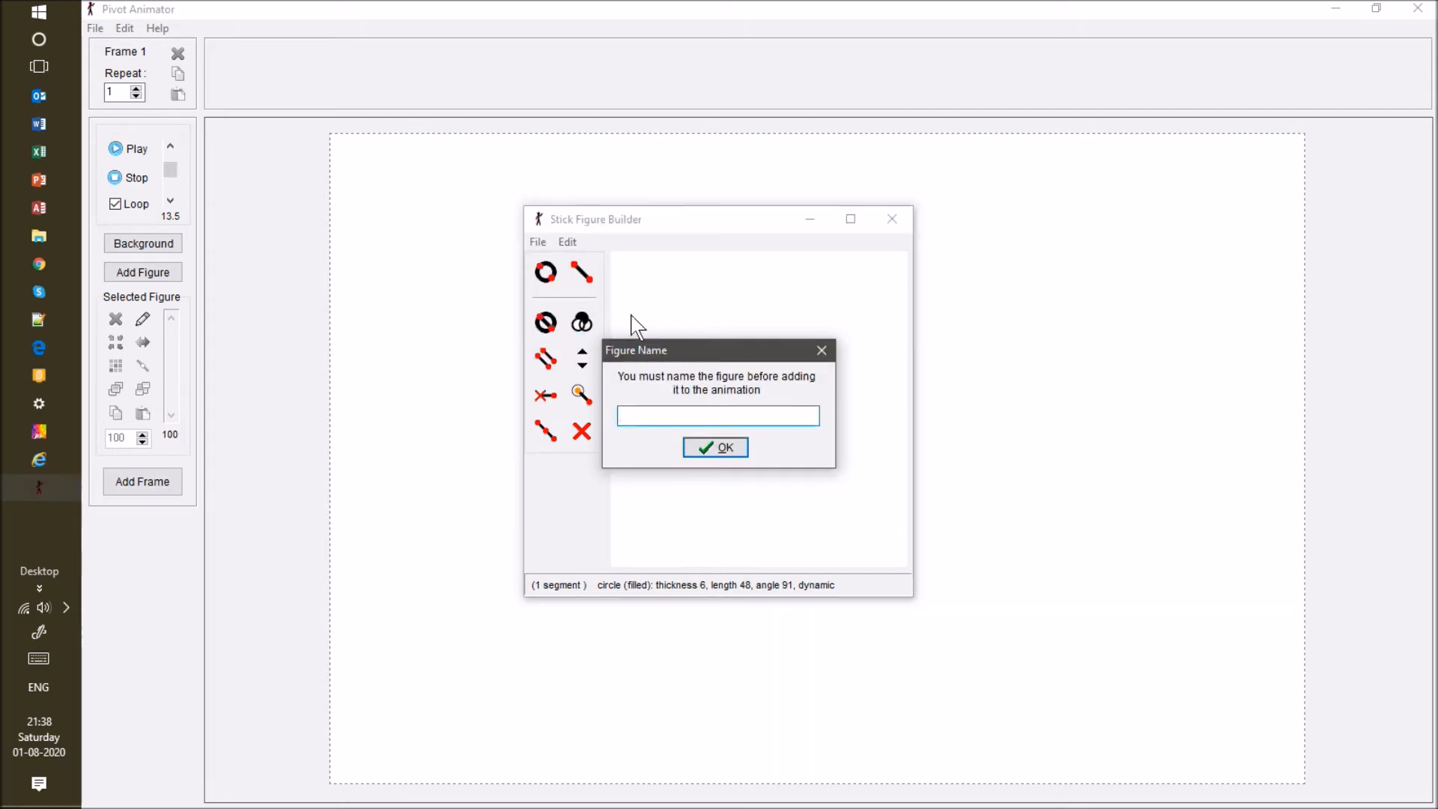
text(ll)
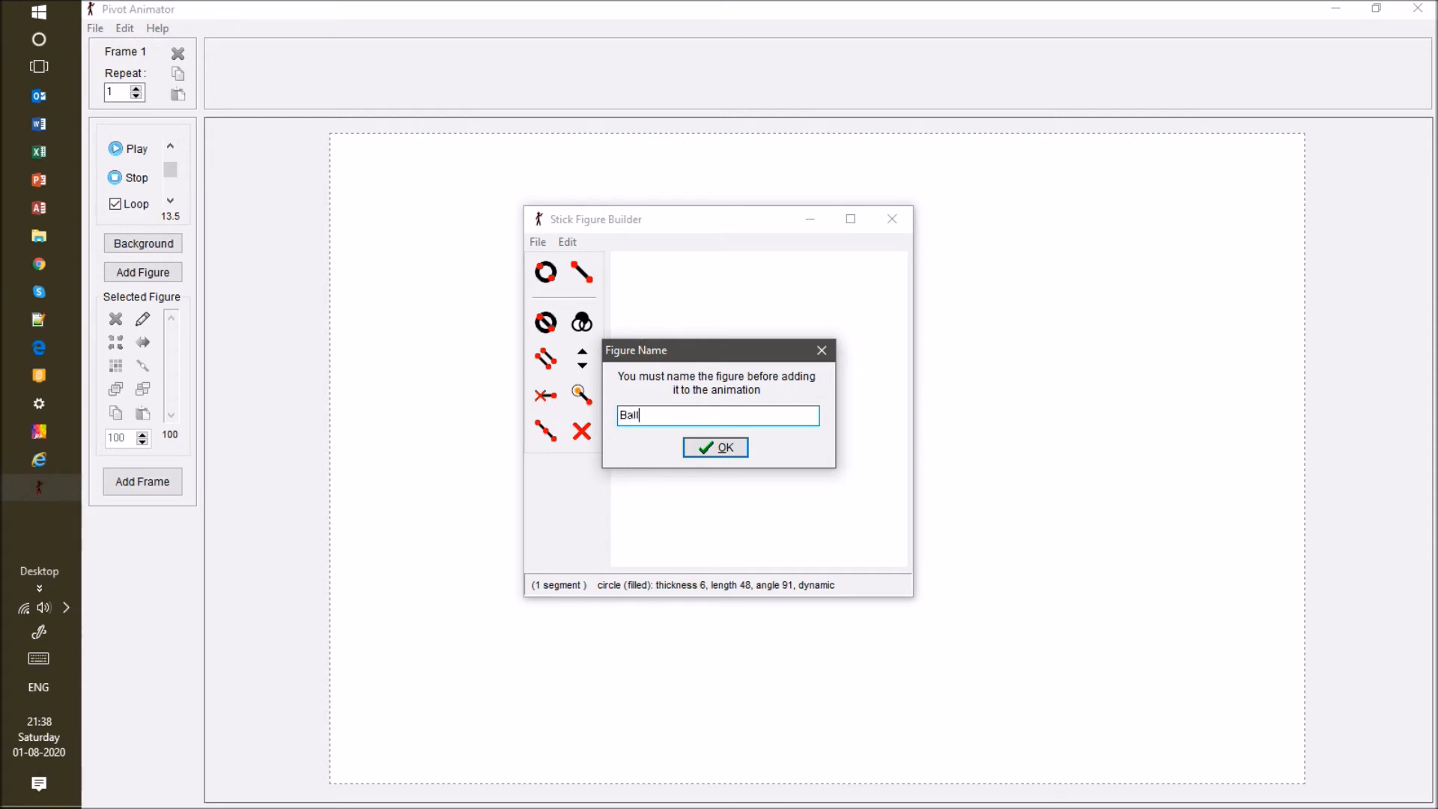
key(Return)
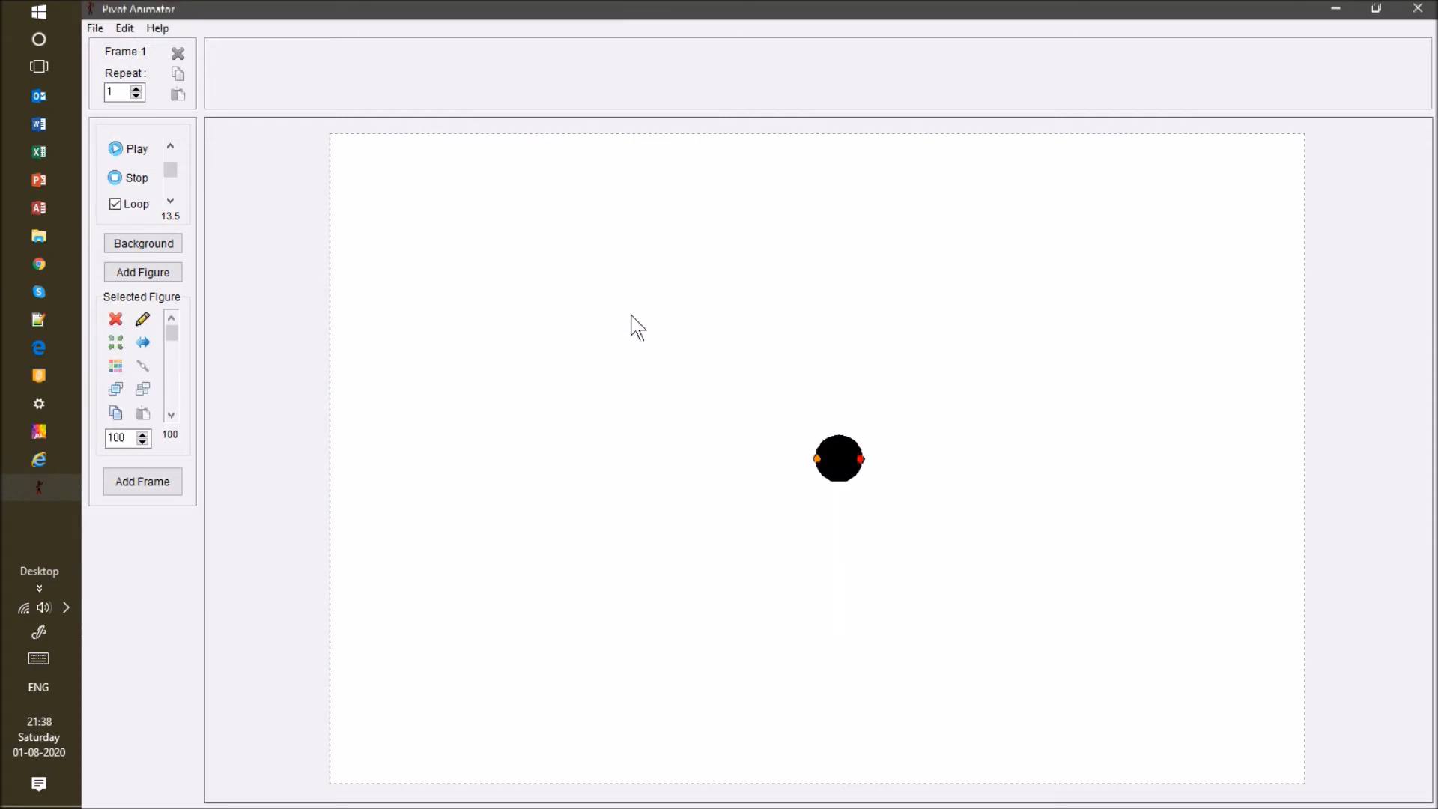
drag(816, 460, 724, 365)
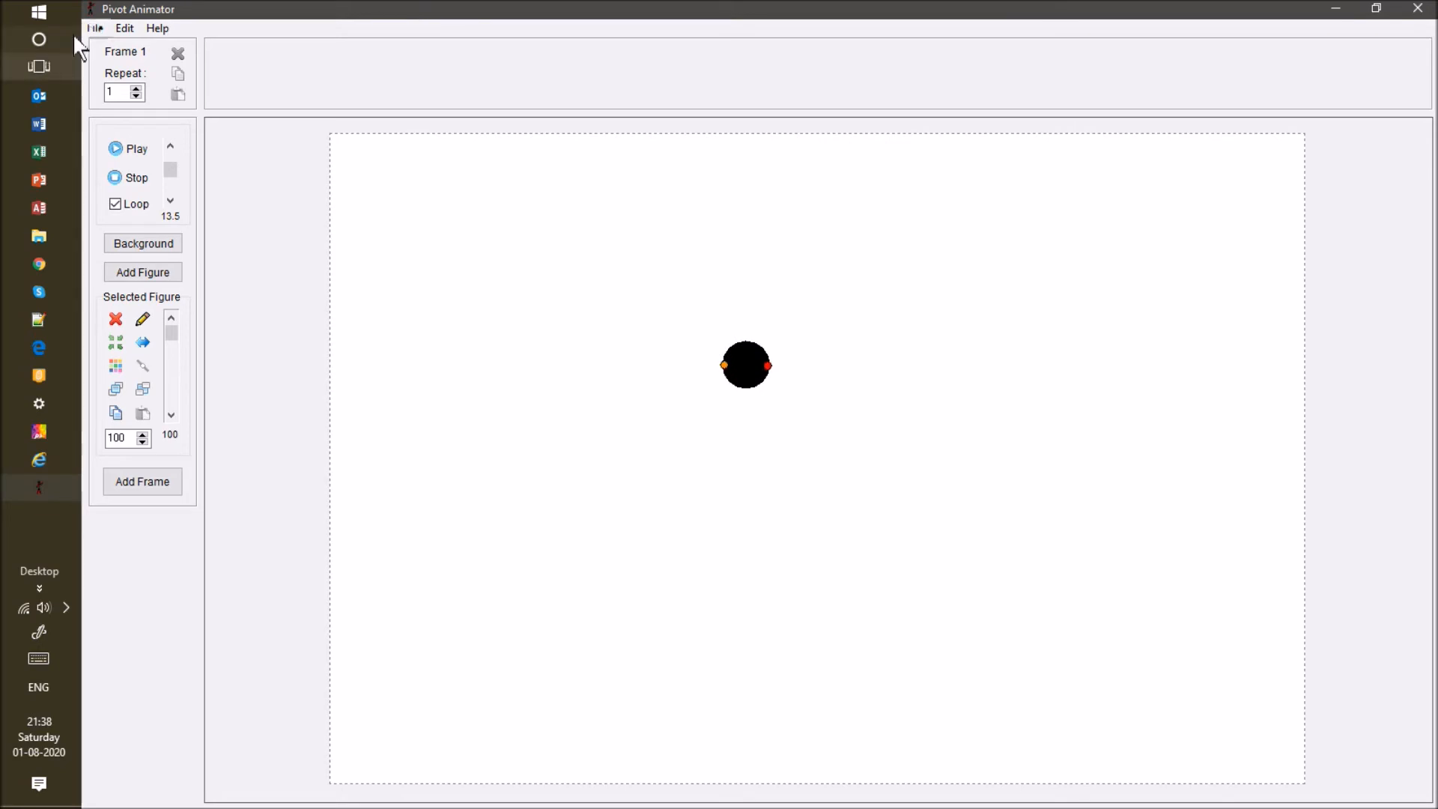
Create another figure type from a line segment with thickness 19 and rotate it level to an angle of 90.
click(95, 28)
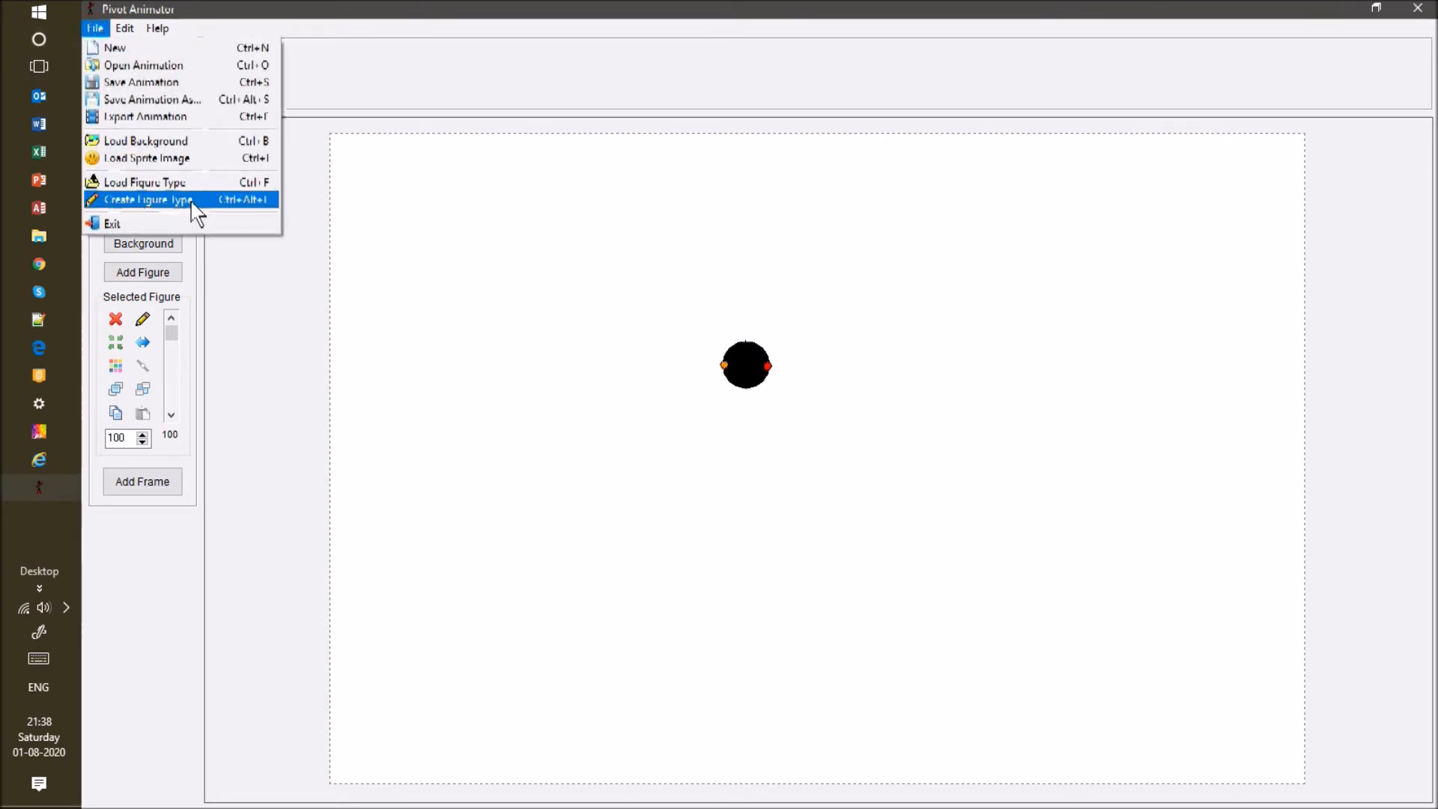
click(197, 201)
click(546, 334)
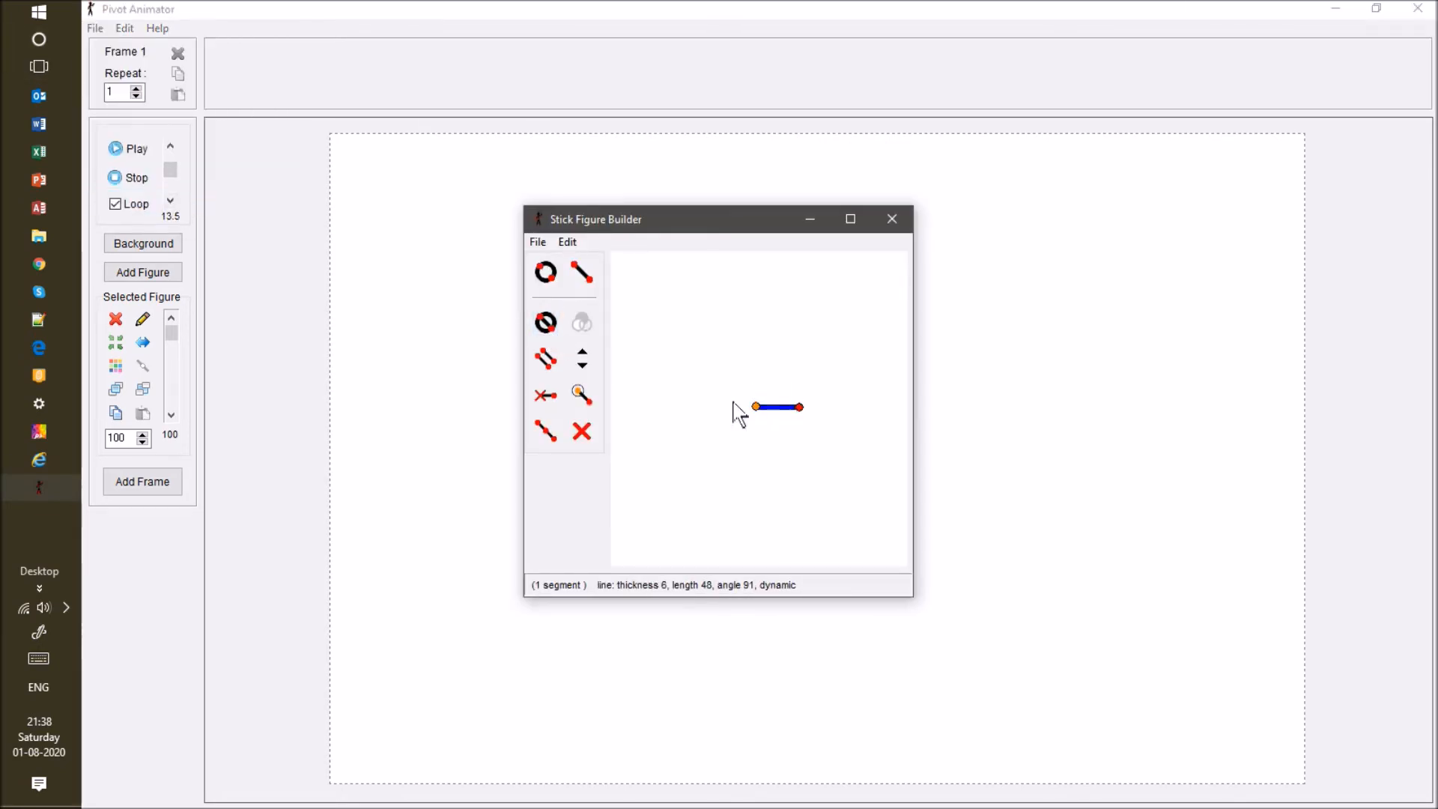
click(583, 351)
click(583, 350)
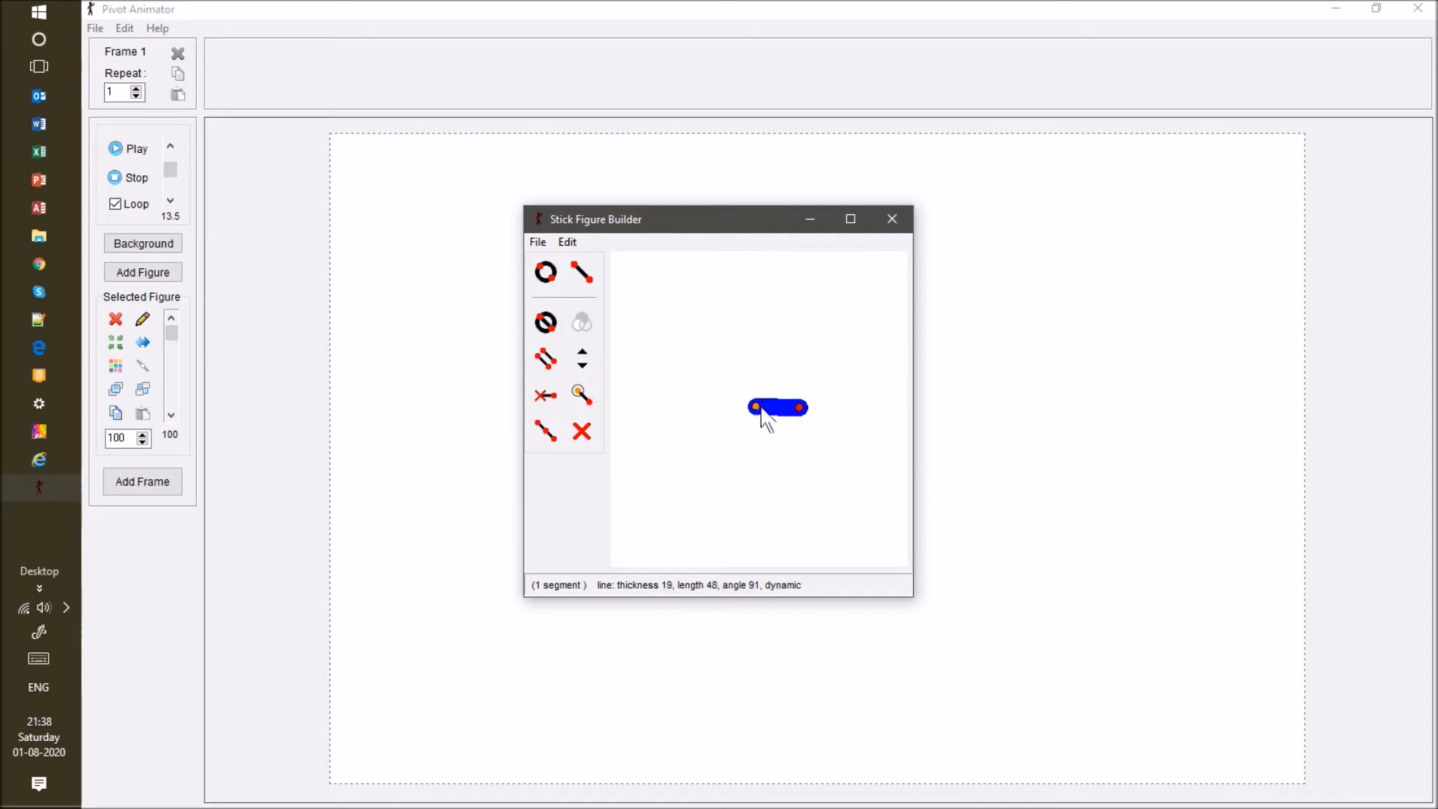
drag(799, 407, 804, 410)
click(539, 242)
drag(524, 279, 550, 239)
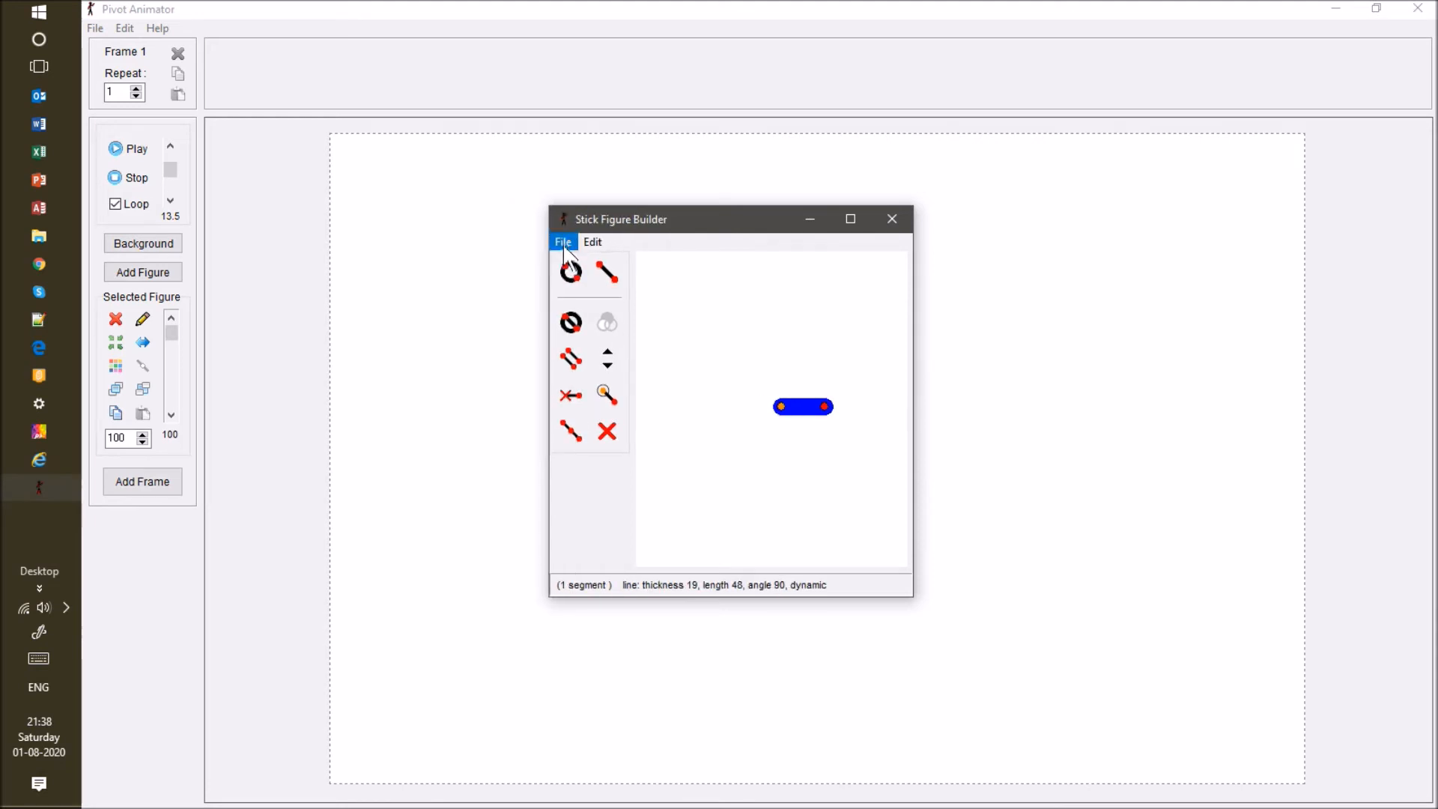
Name the thick line figure as a platform and add it to the animation.
click(565, 243)
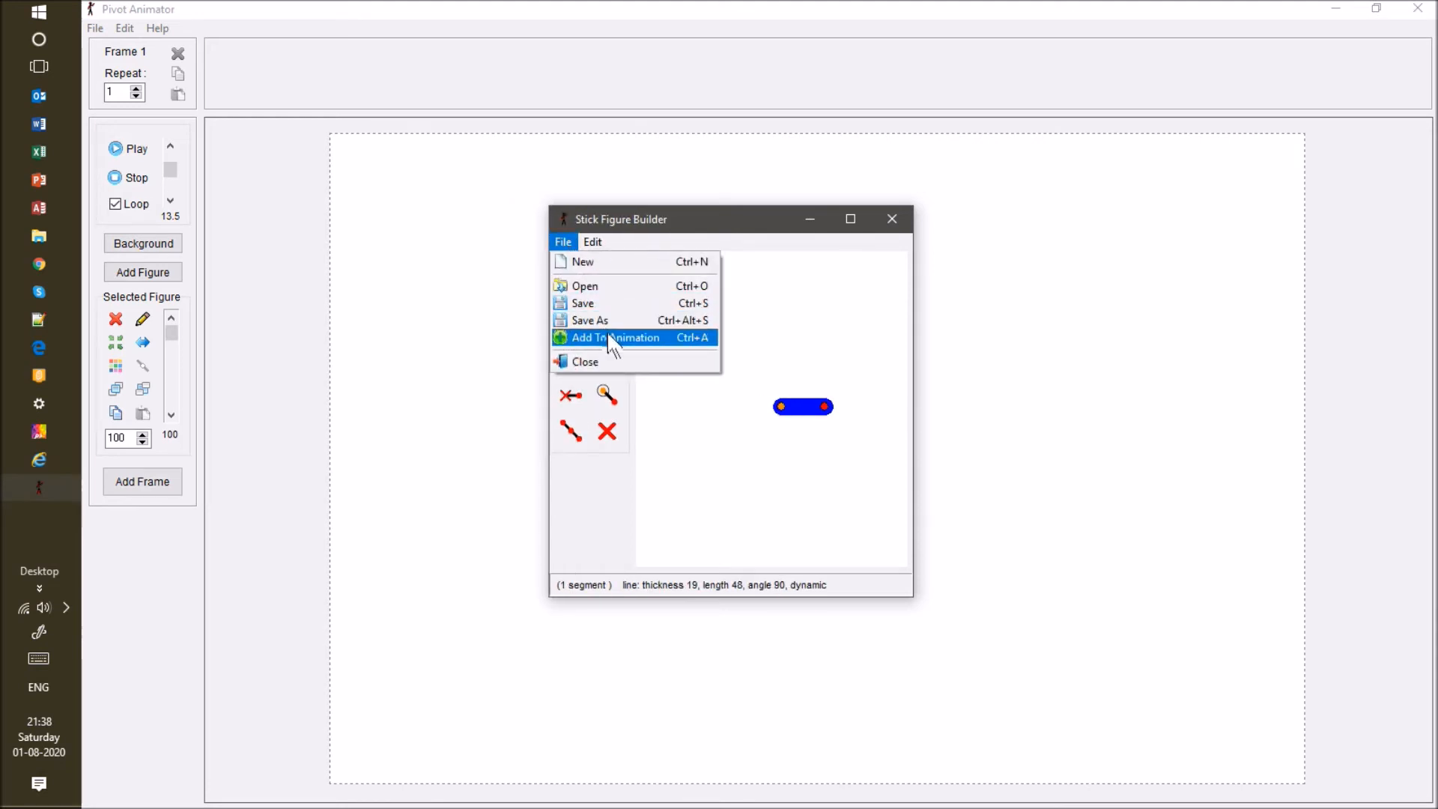
click(606, 335)
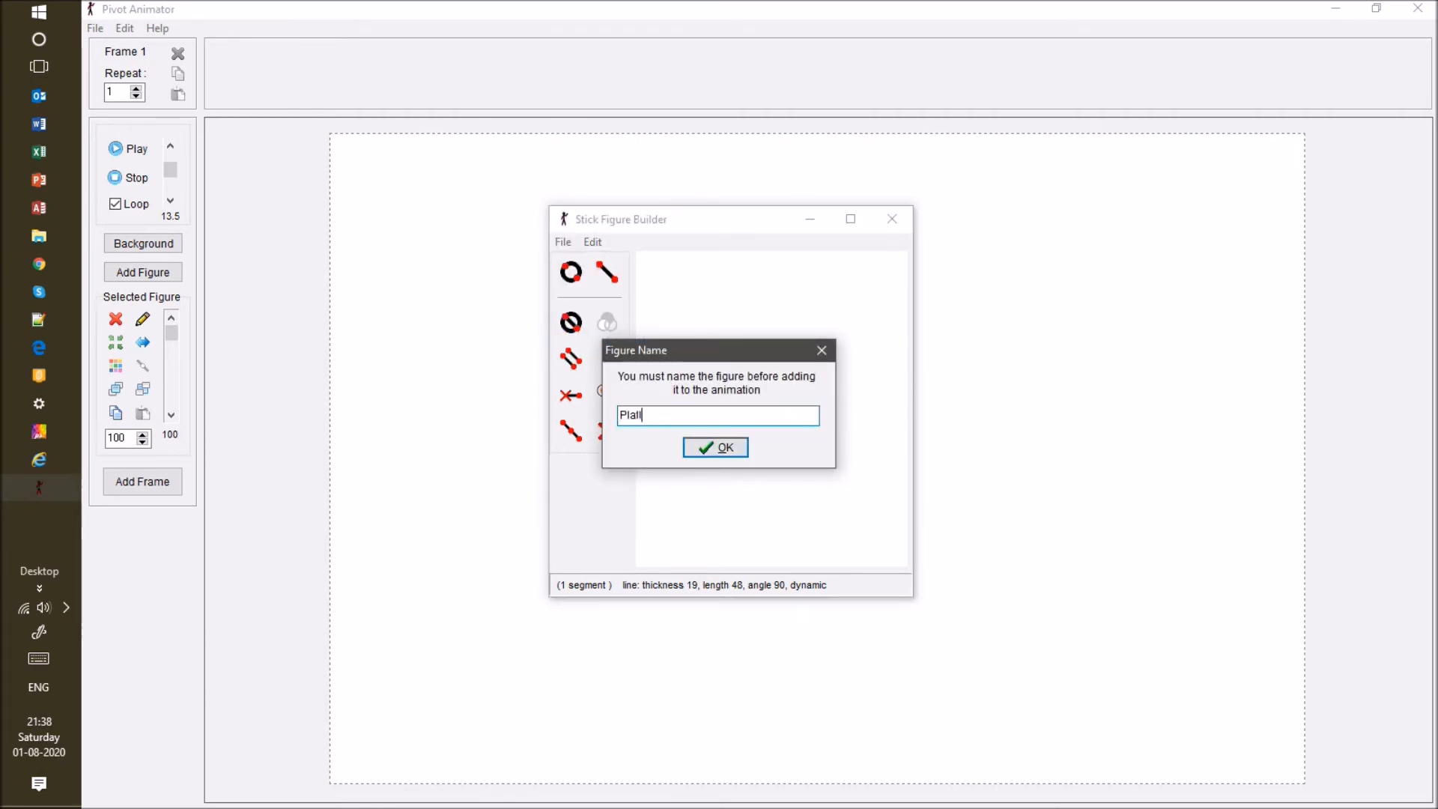
key(Return)
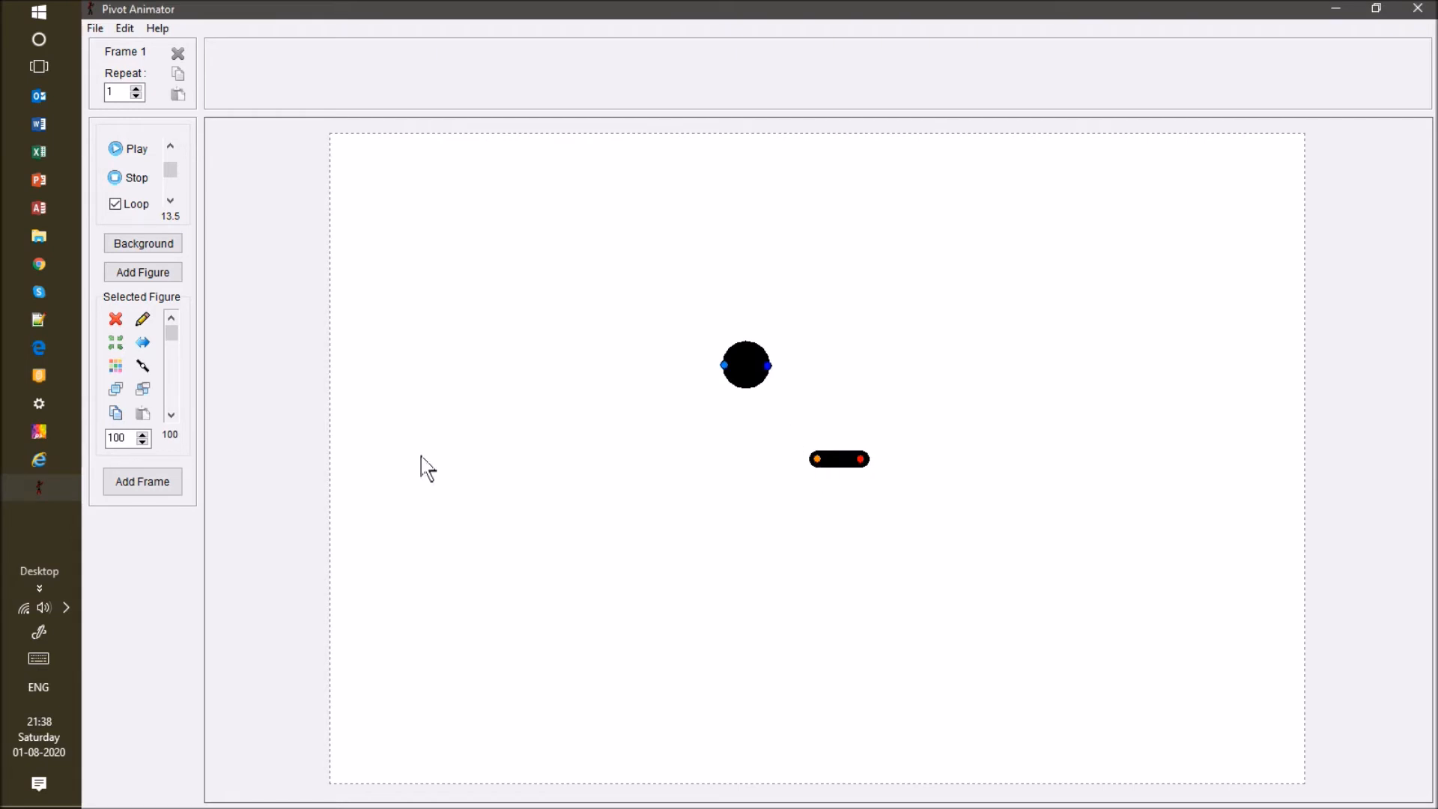
Colour the platform bar orange and place it in the canvas's lower-left area with the ball above it.
click(115, 366)
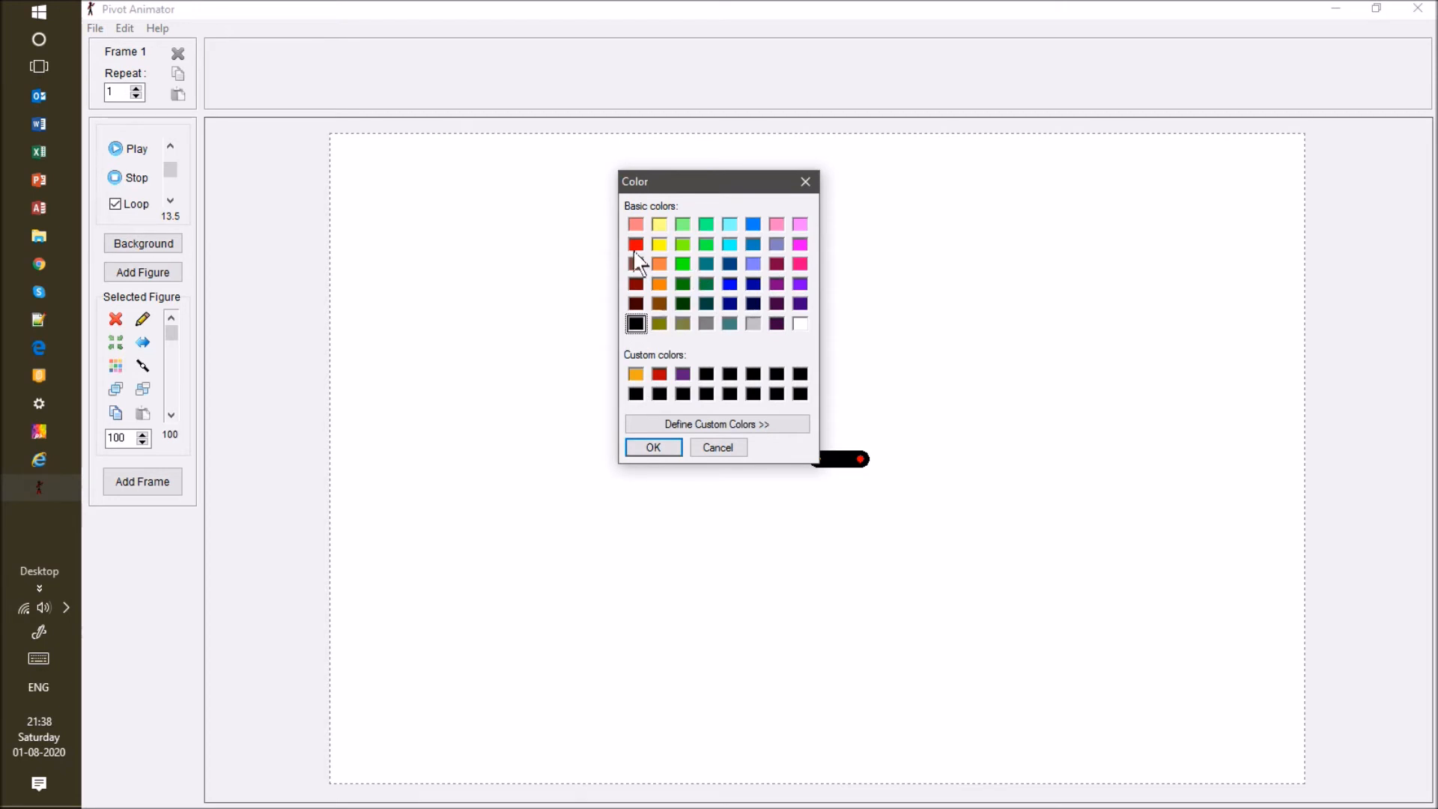
click(660, 283)
click(653, 448)
drag(822, 459, 501, 541)
drag(724, 366, 552, 352)
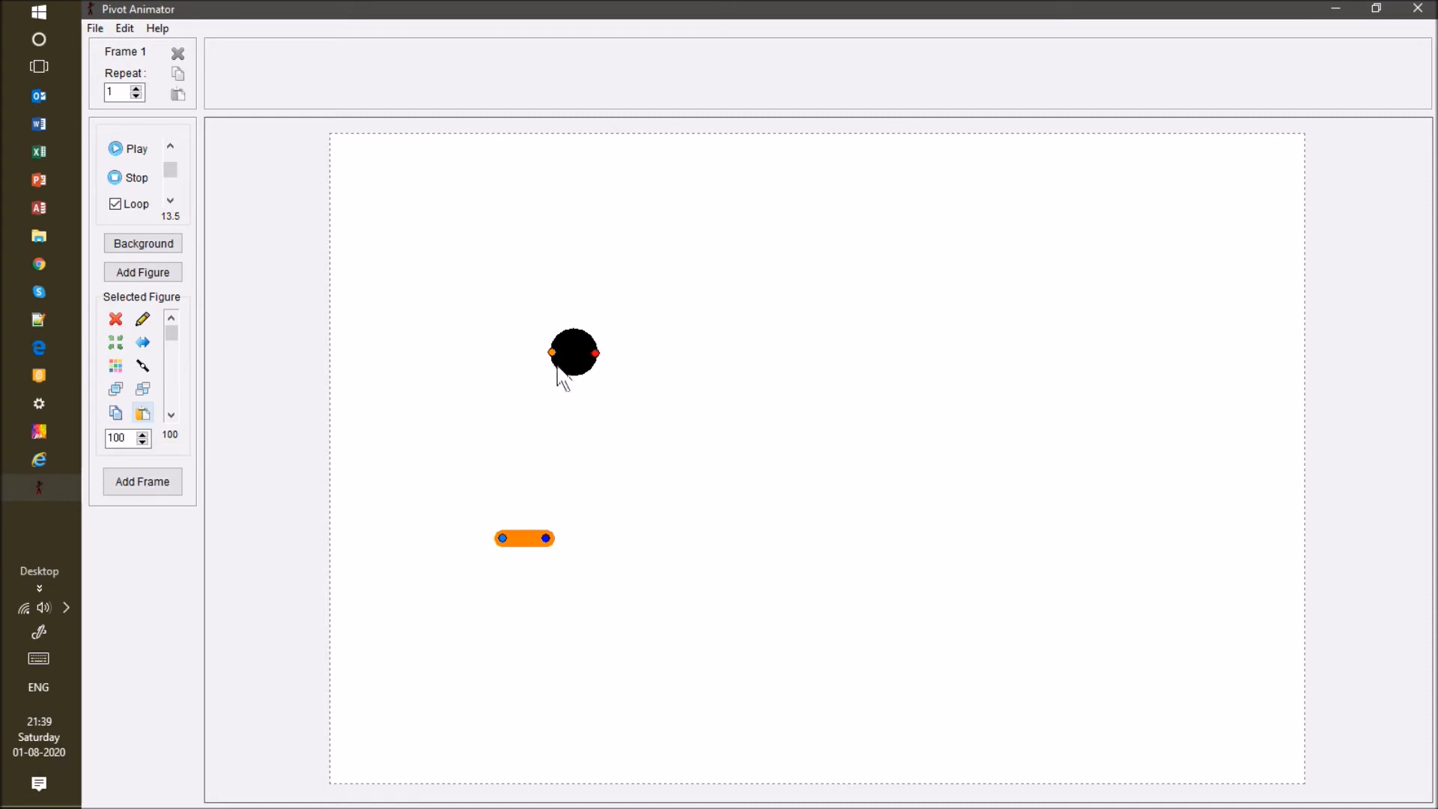
Duplicate the orange bar and spread the copies out, one near the canvas centre and one further right.
click(506, 537)
key(ctrl+v)
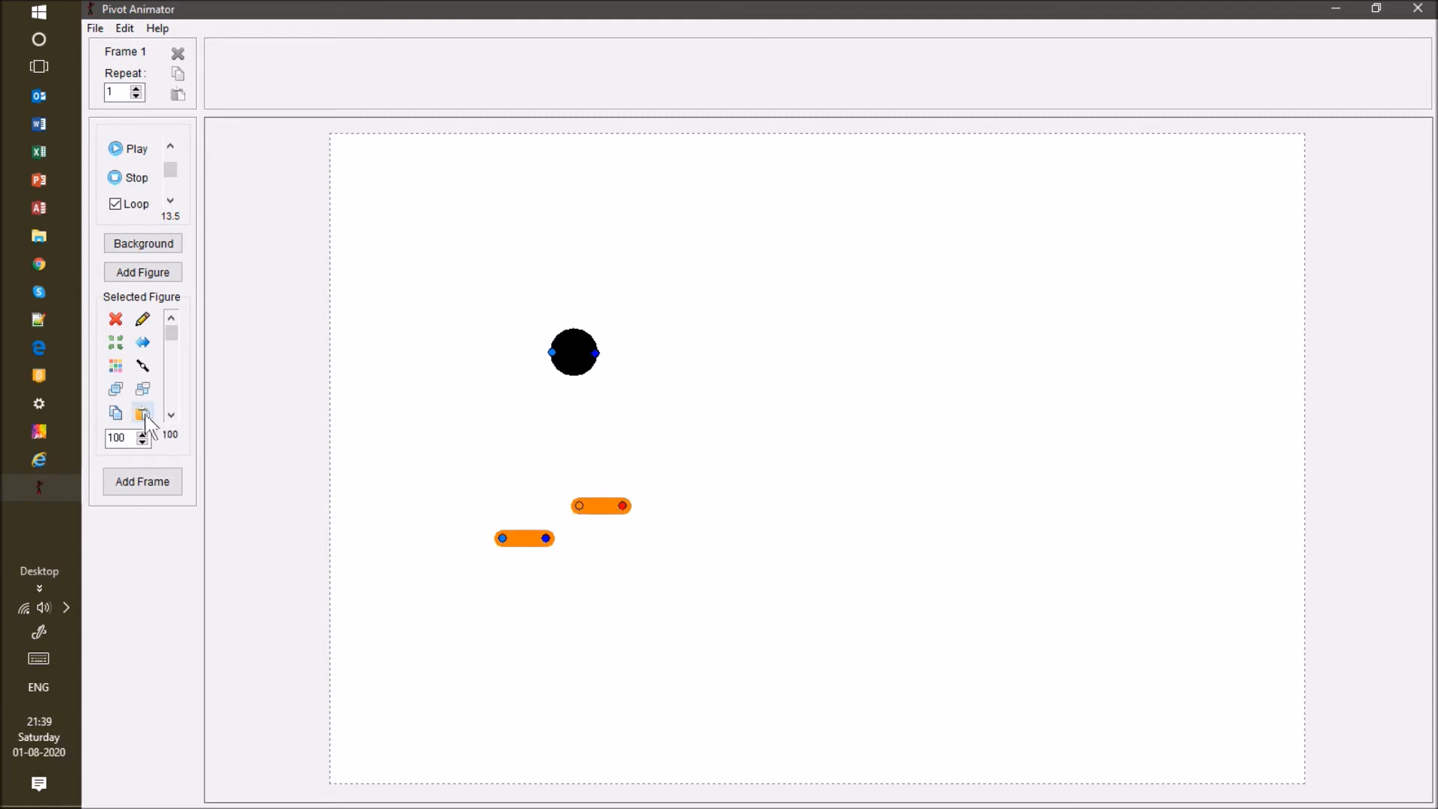
click(516, 536)
drag(502, 538, 1036, 438)
drag(582, 511, 802, 460)
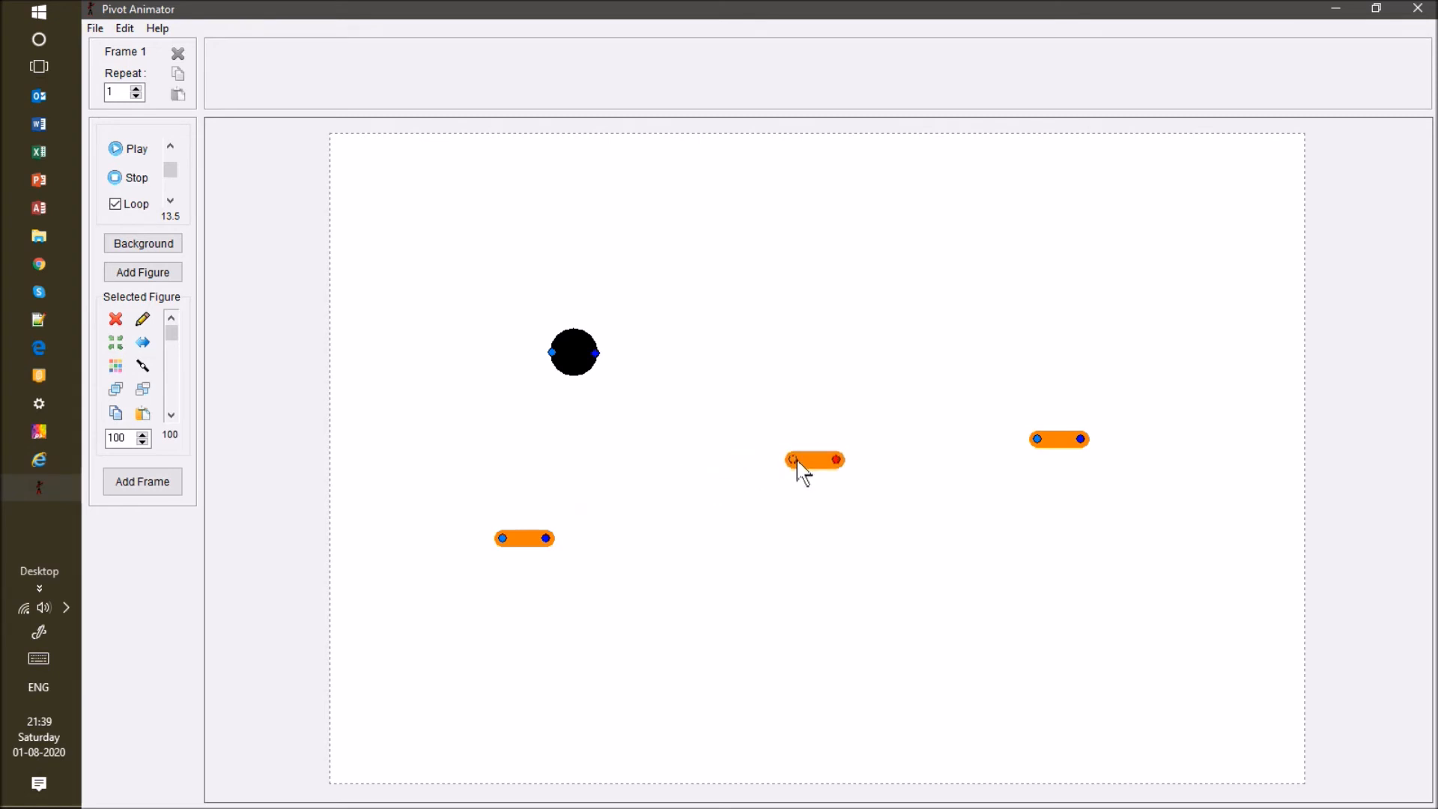
Move the extra orange bar away from the other two and delete it.
drag(1038, 442, 777, 658)
drag(642, 665, 310, 571)
click(115, 319)
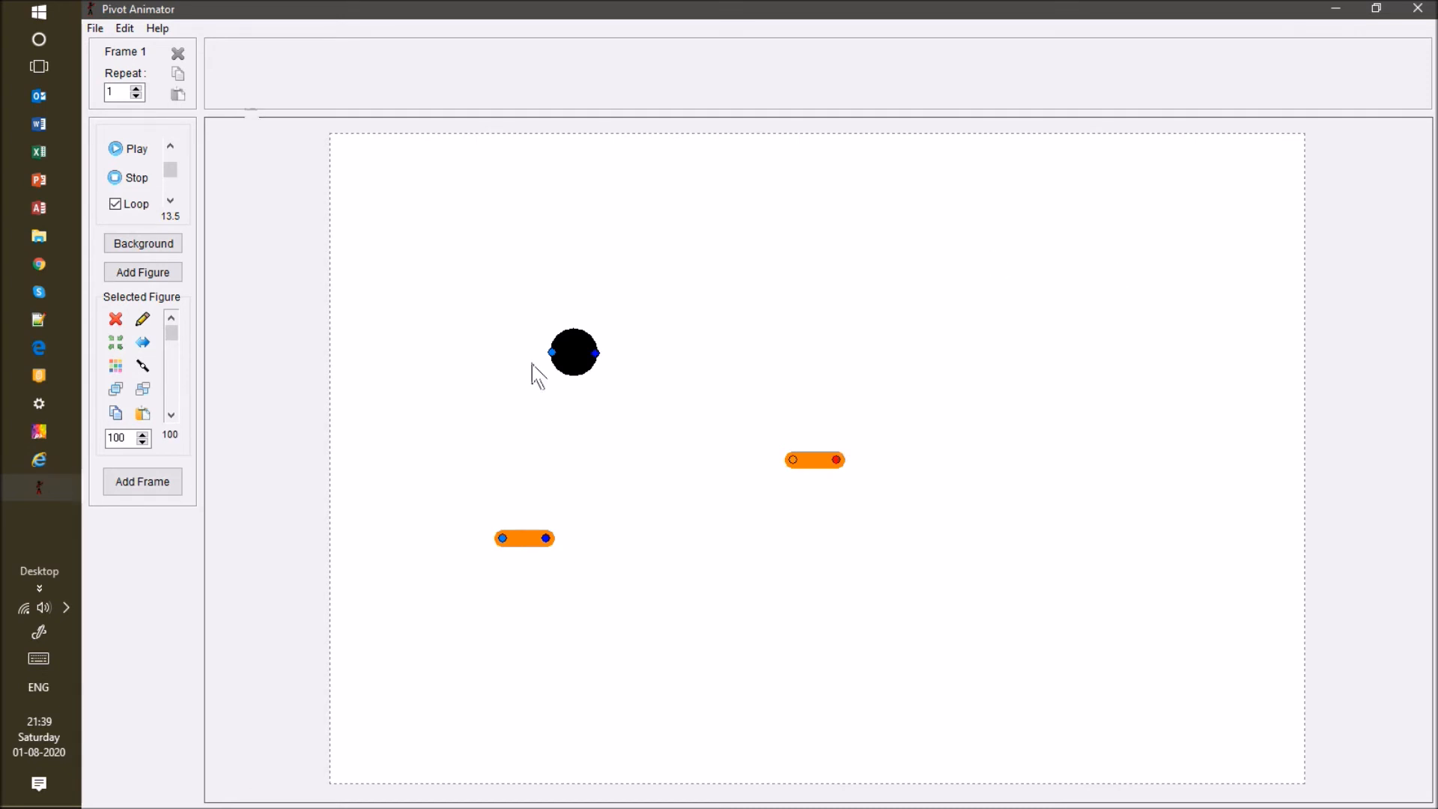
Move the ball outside the canvas's left edge and add five frames with it held still.
drag(552, 355, 252, 304)
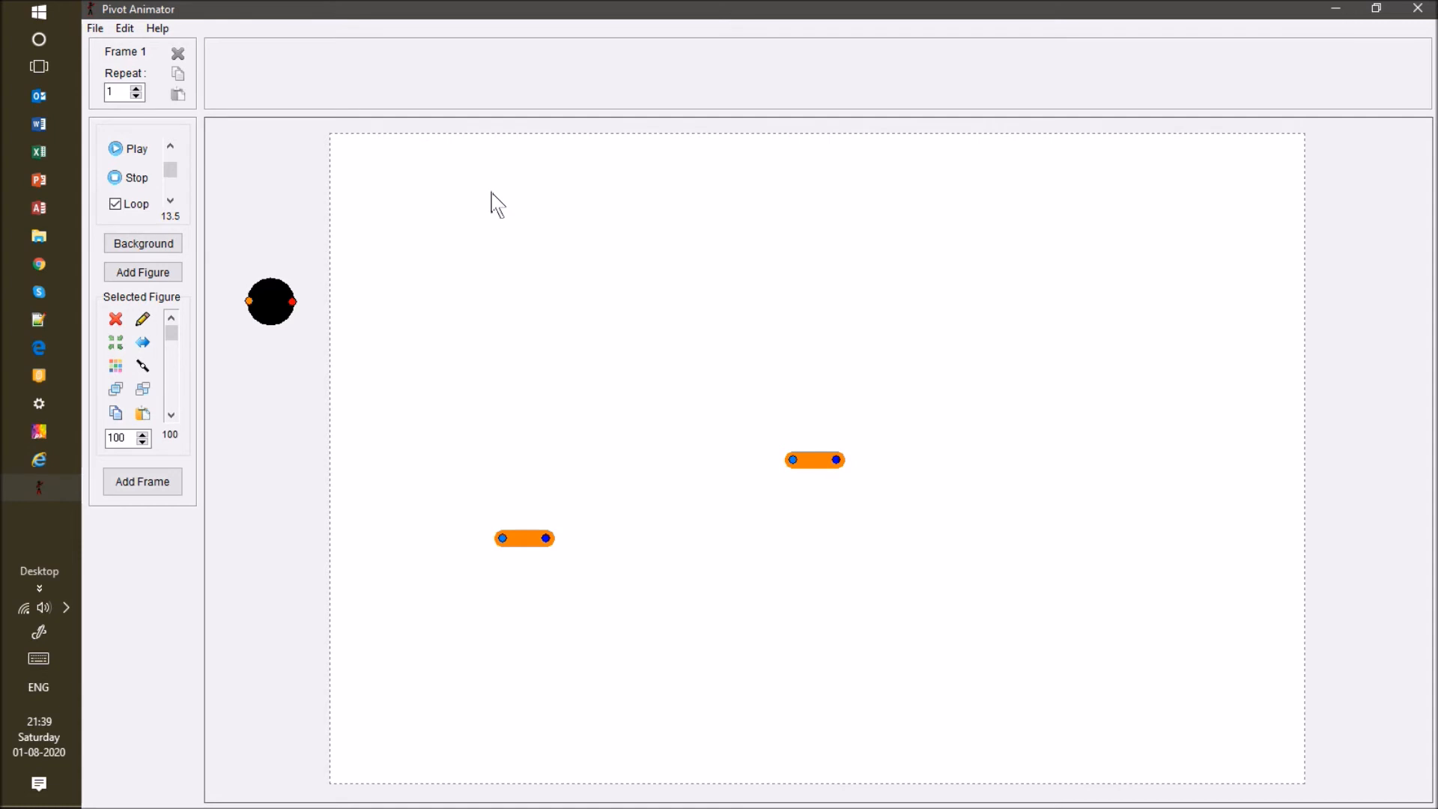
key(Return)
key(Return)
key(Return)
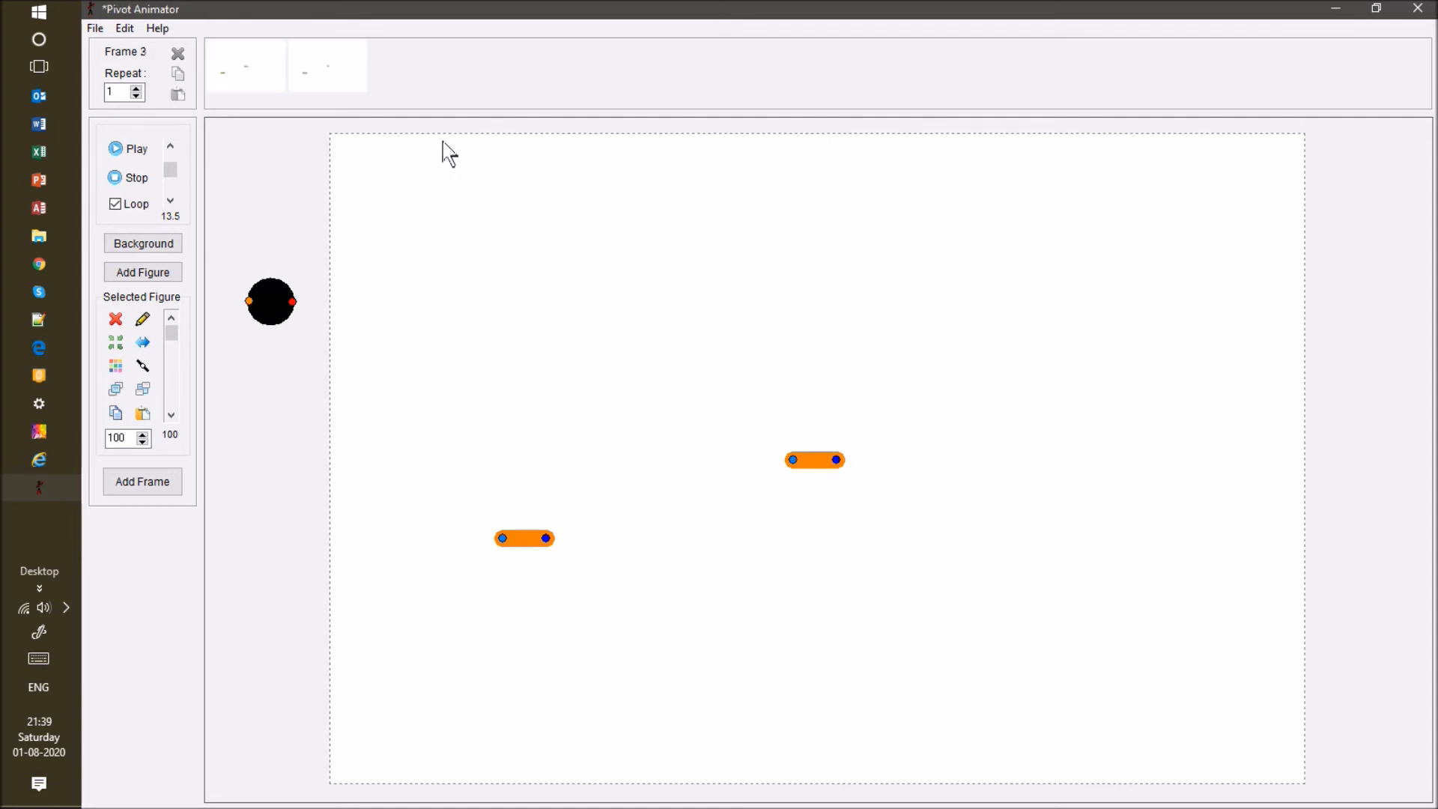
key(Return)
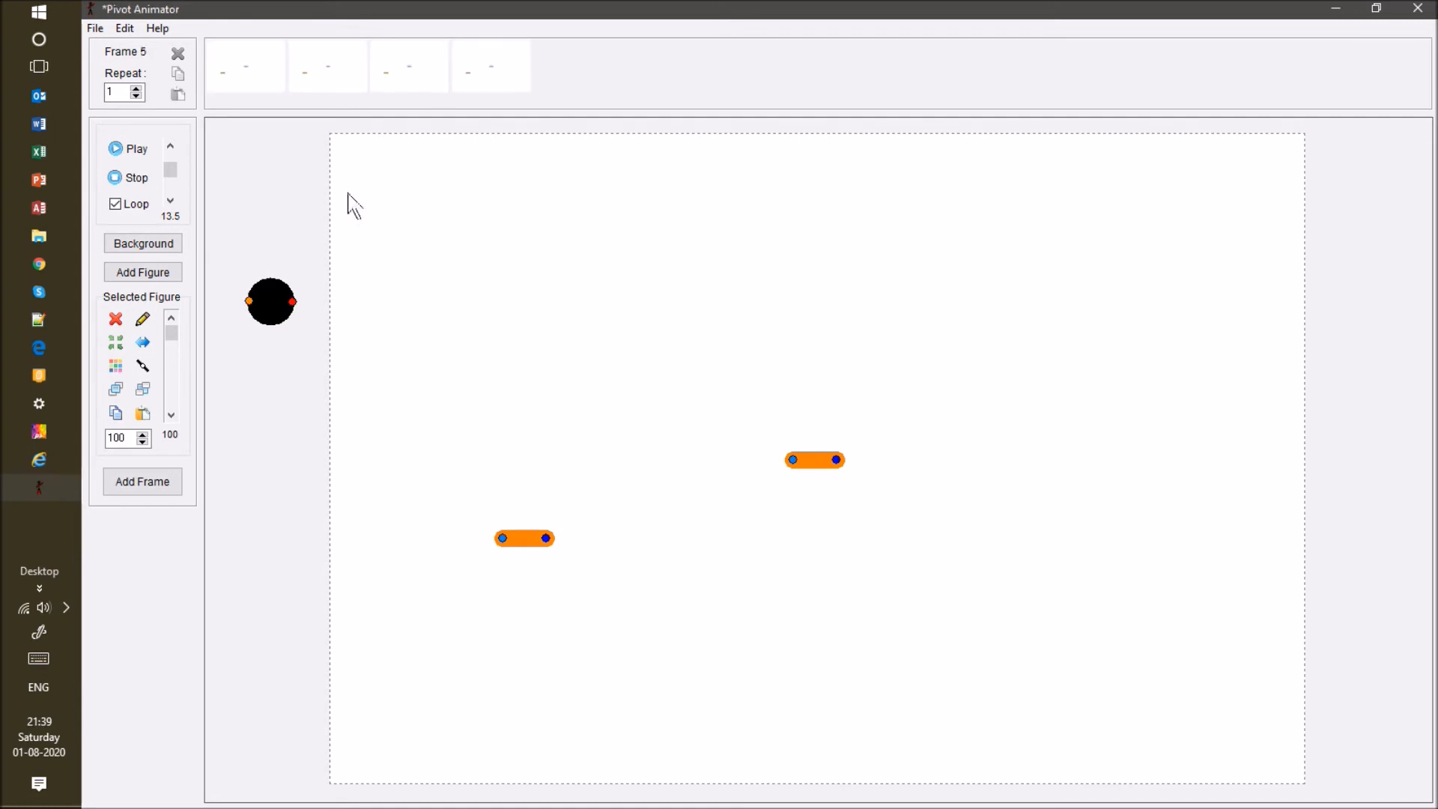
key(Return)
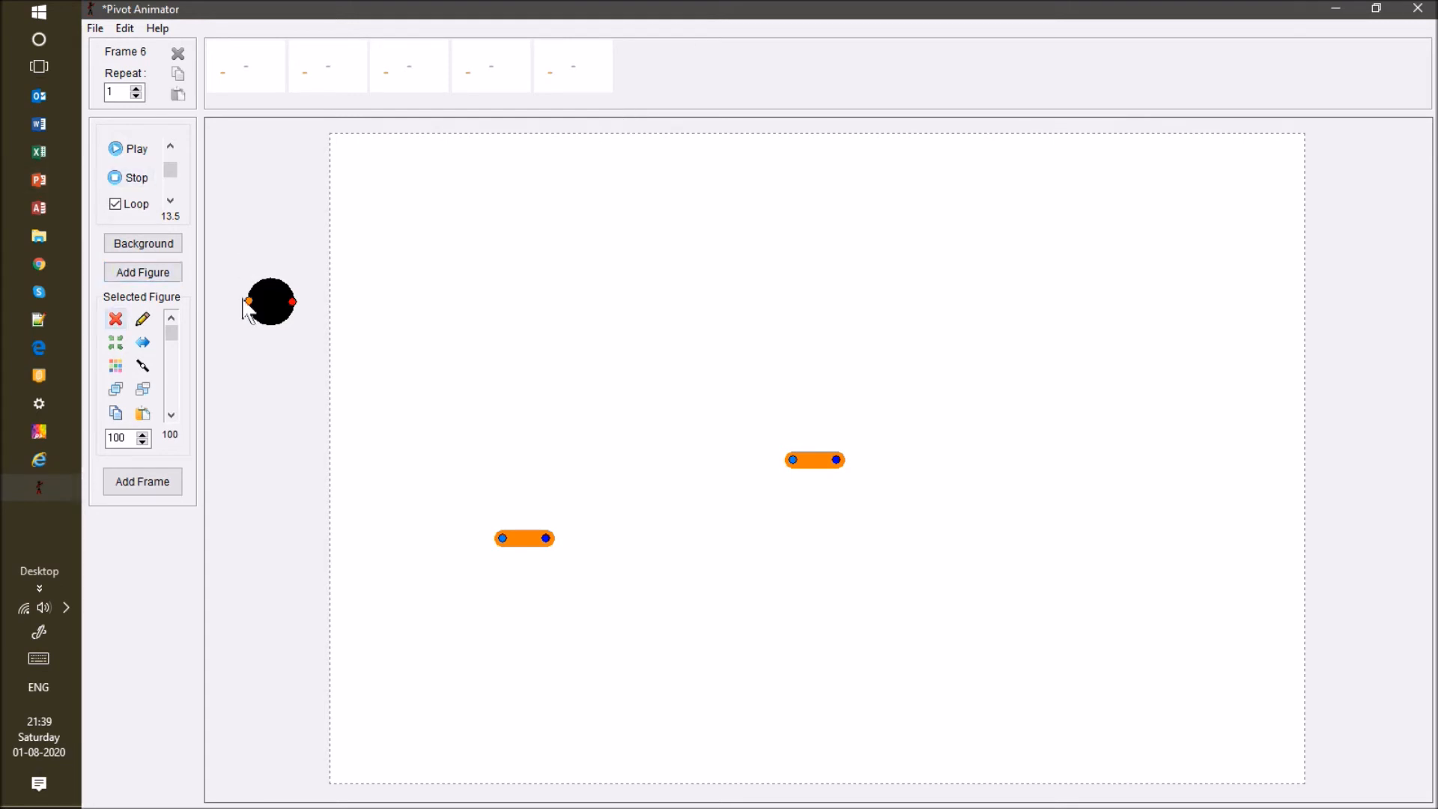
Animate the ball falling from above the canvas's upper-left area onto the lower-left orange platform, adding a frame at each position.
drag(249, 302, 494, 128)
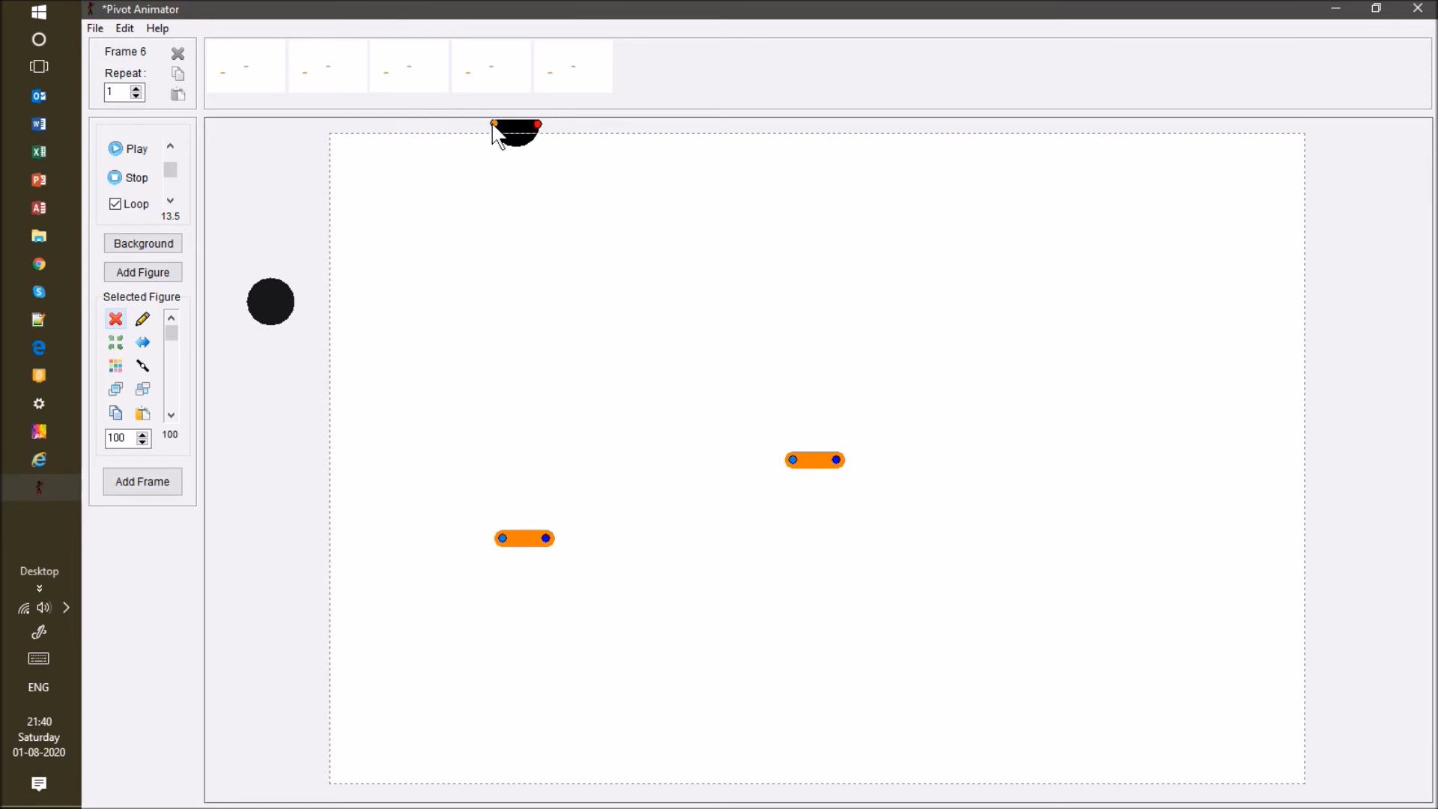
key(space)
drag(493, 126, 503, 339)
key(space)
key(space)
key(space)
key(space)
drag(504, 339, 502, 508)
key(space)
key(space)
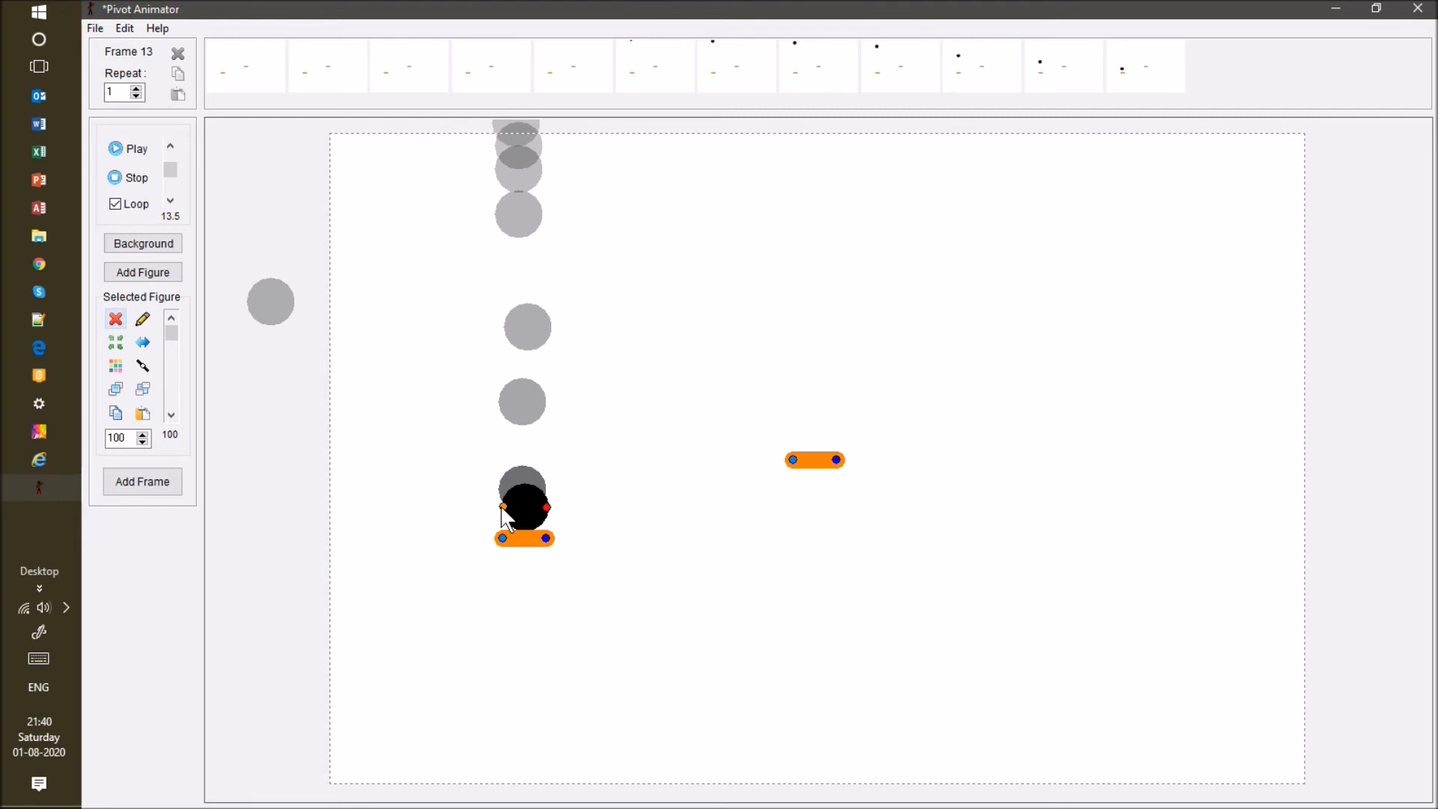
key(space)
Animate the ball bouncing off the left platform onto the central one, then rising towards the canvas's upper right, frame by frame.
drag(501, 507, 1044, 230)
key(space)
key(space)
key(space)
key(space)
key(space)
key(space)
key(space)
key(space)
key(space)
key(space)
Animate the ball dropping down the canvas's right side until it passes the lower edge, adding a frame at each position.
drag(1045, 230, 1122, 721)
key(space)
key(space)
key(space)
key(space)
drag(1122, 721, 1127, 806)
key(space)
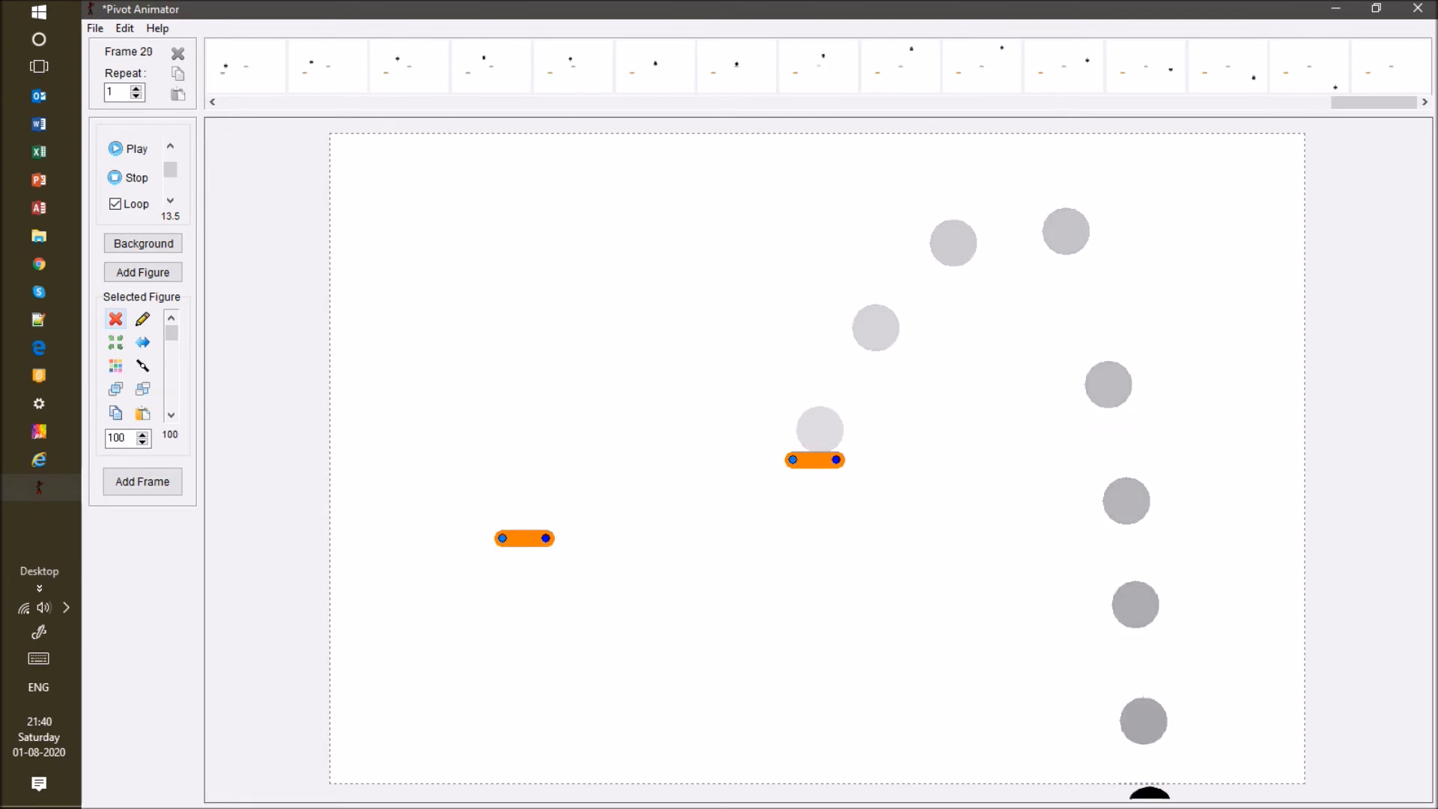
Play back the platform animation, stop it, and start a new project without saving the current one.
click(118, 151)
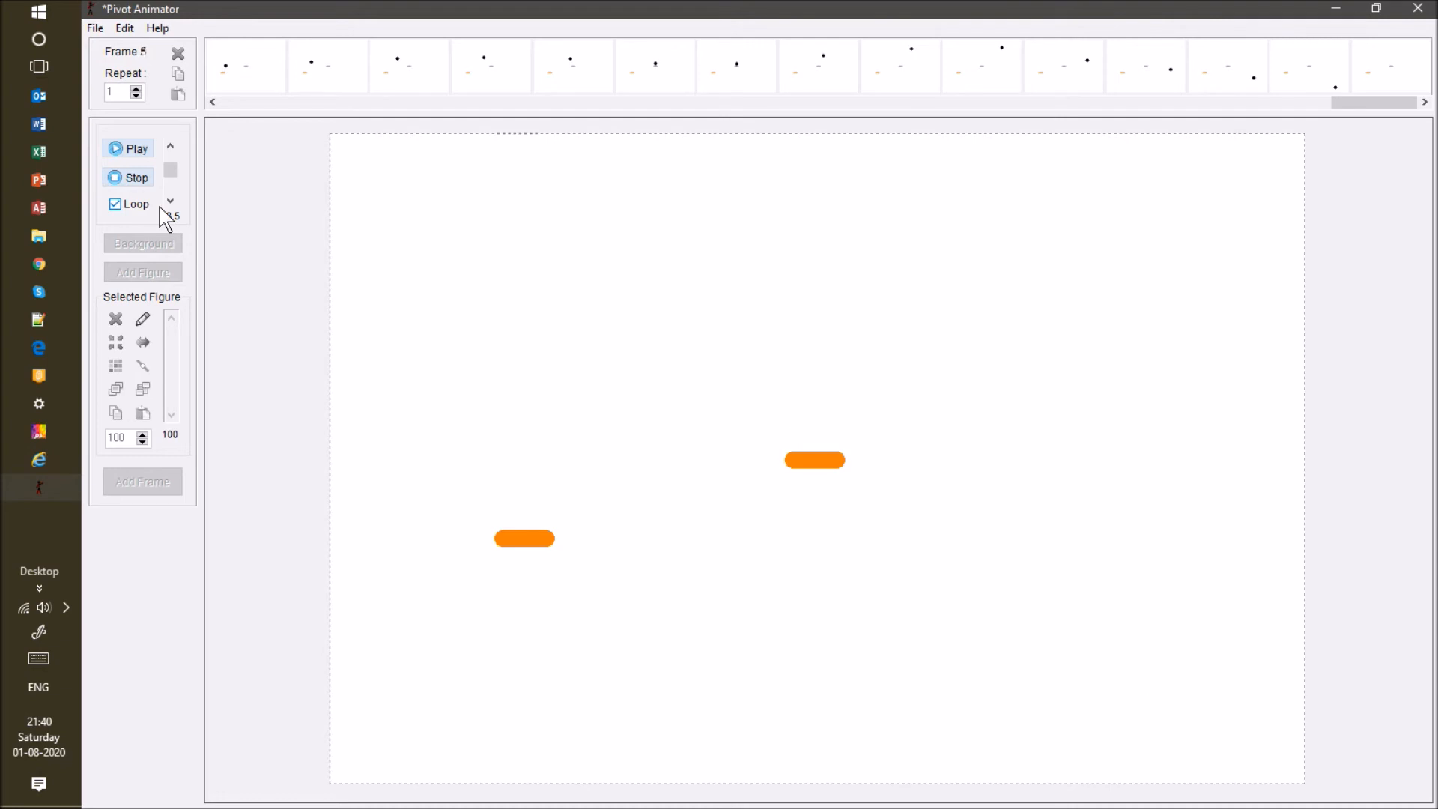
click(125, 180)
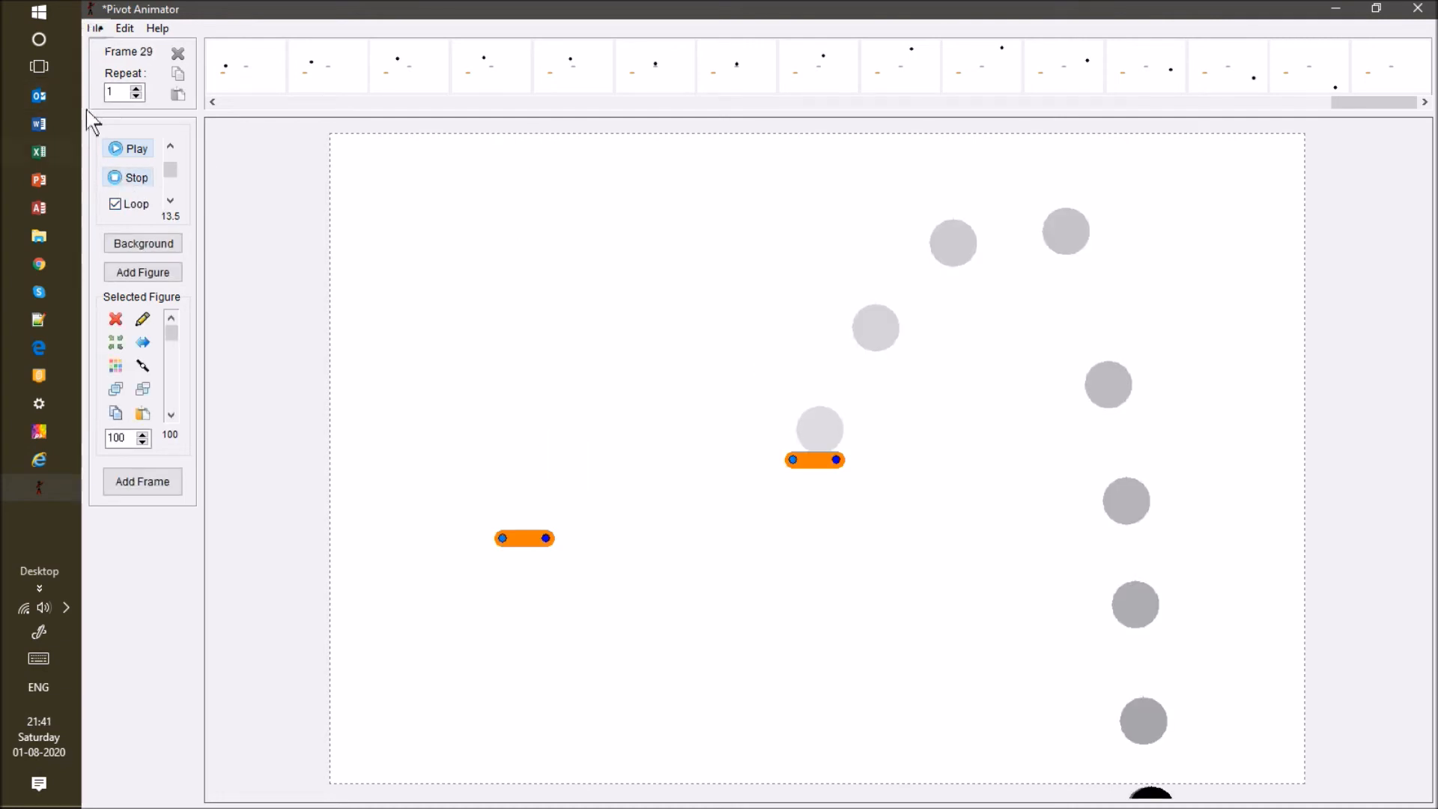
click(94, 28)
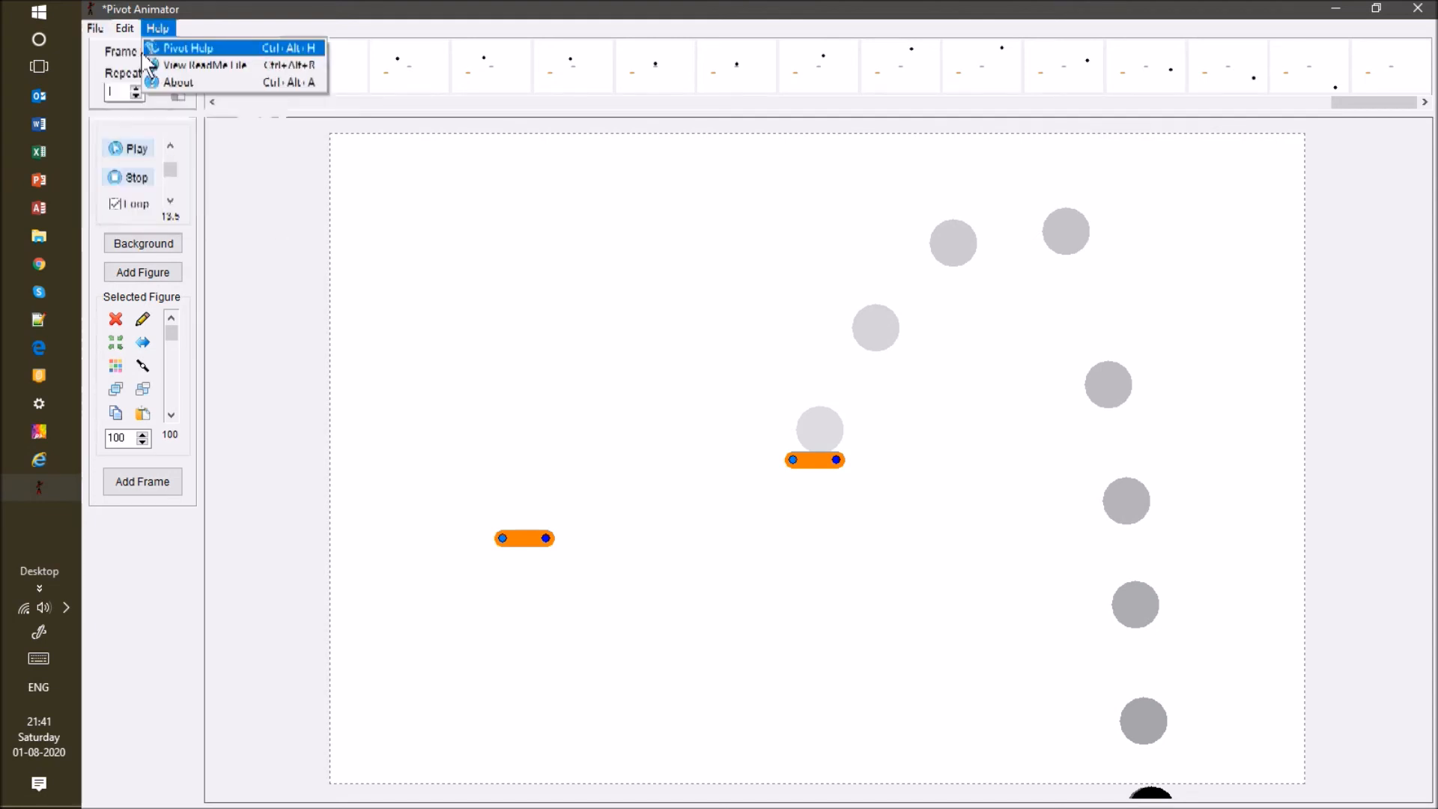
click(119, 50)
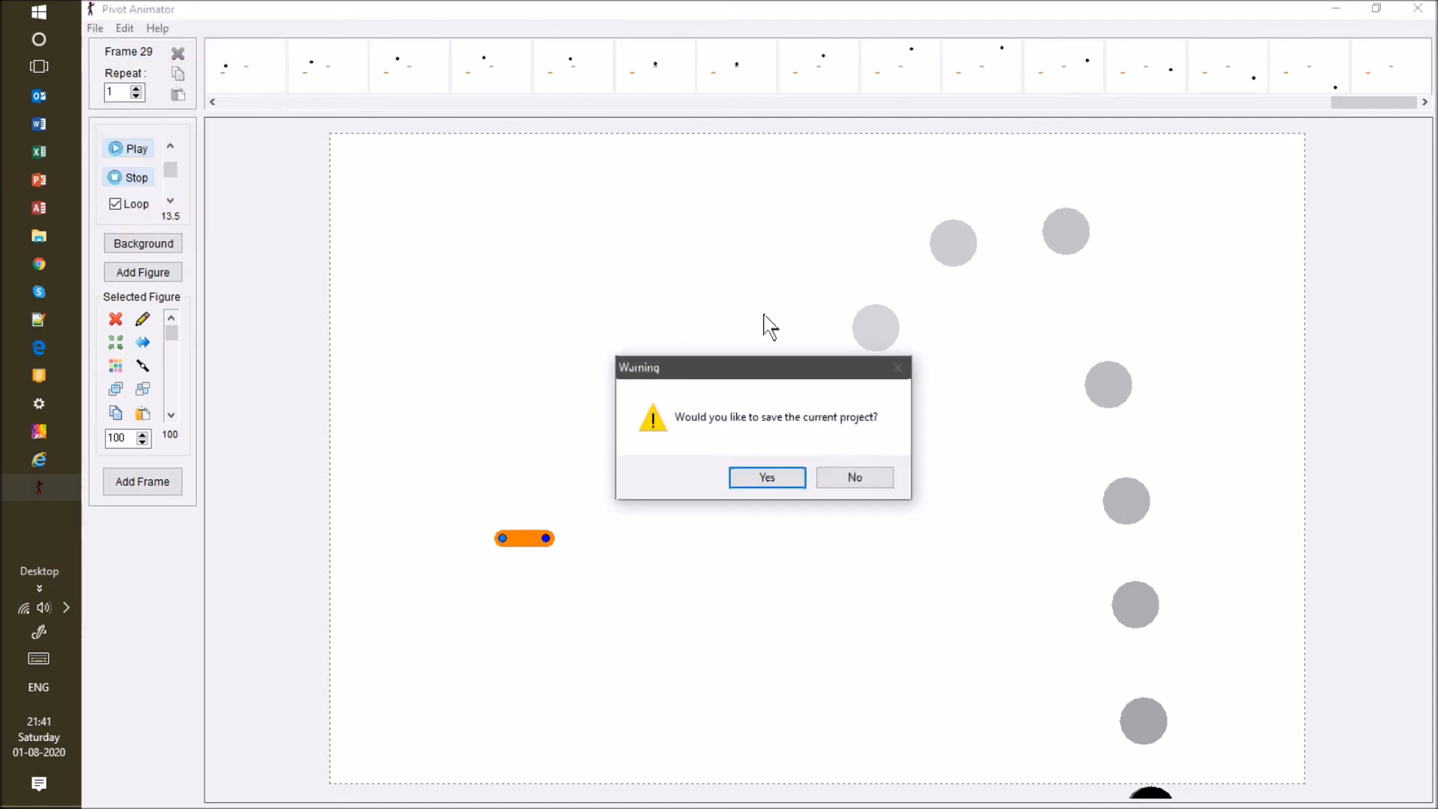
click(870, 482)
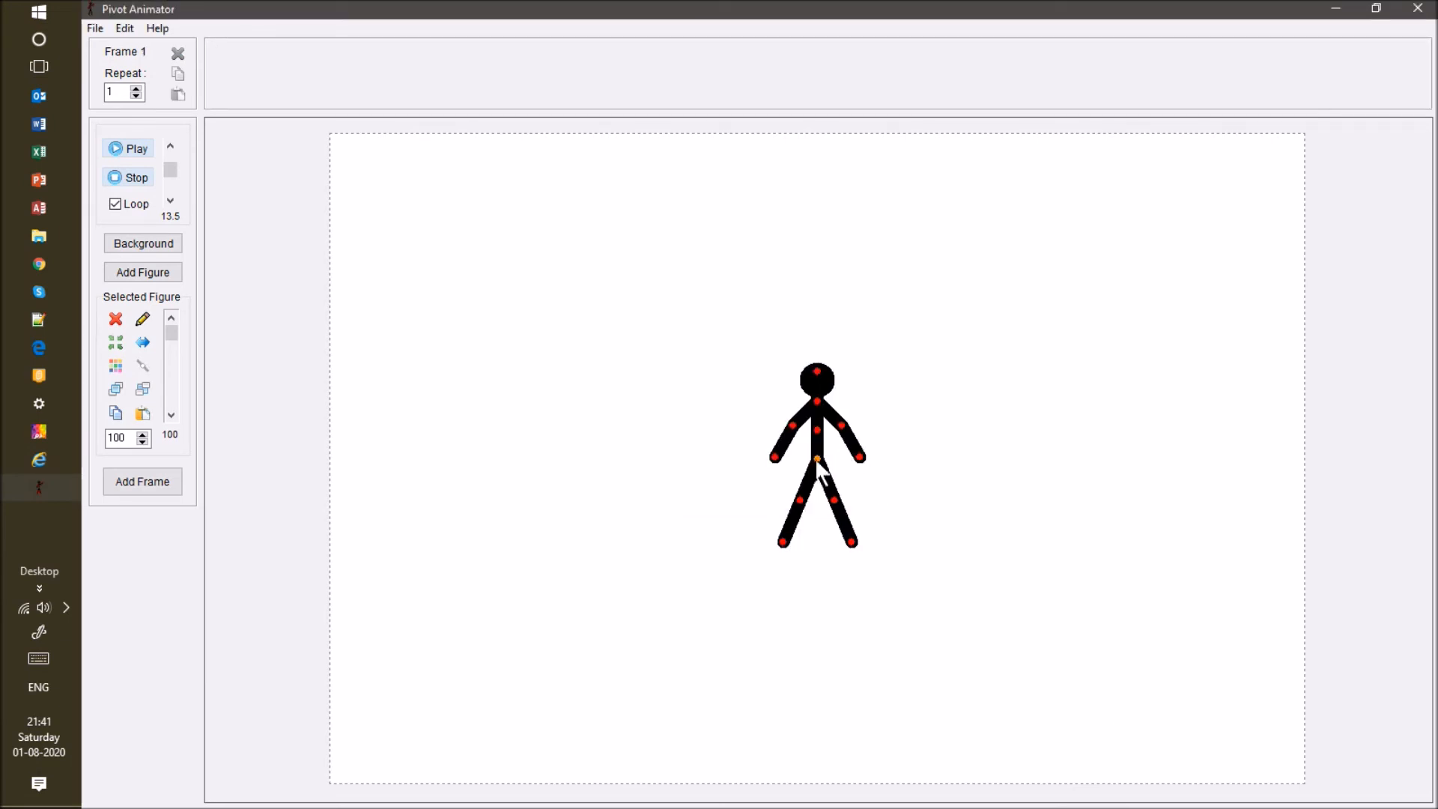
Move the default stick figure down and left of centre, and add a second one near the canvas's left edge.
drag(818, 459, 699, 525)
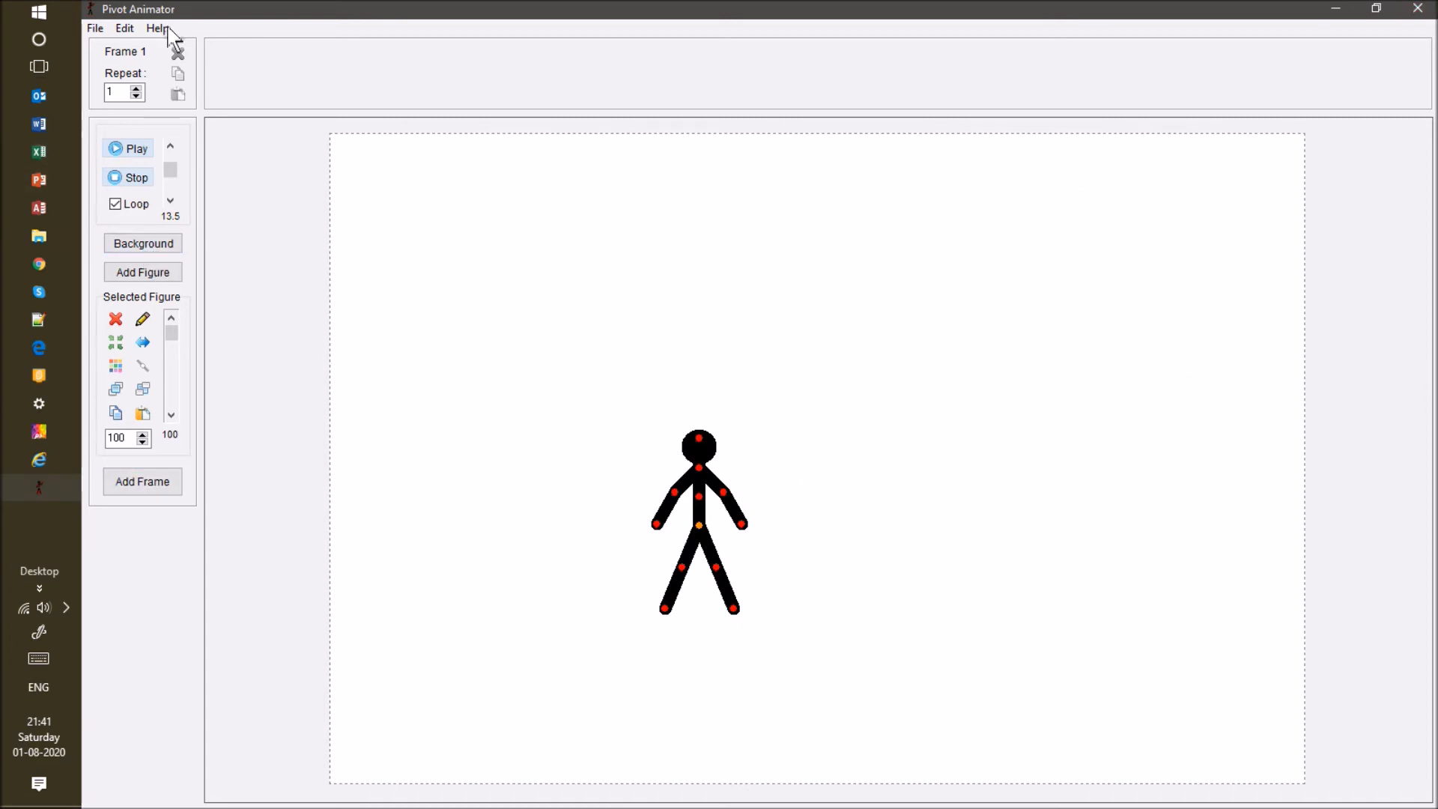
click(178, 277)
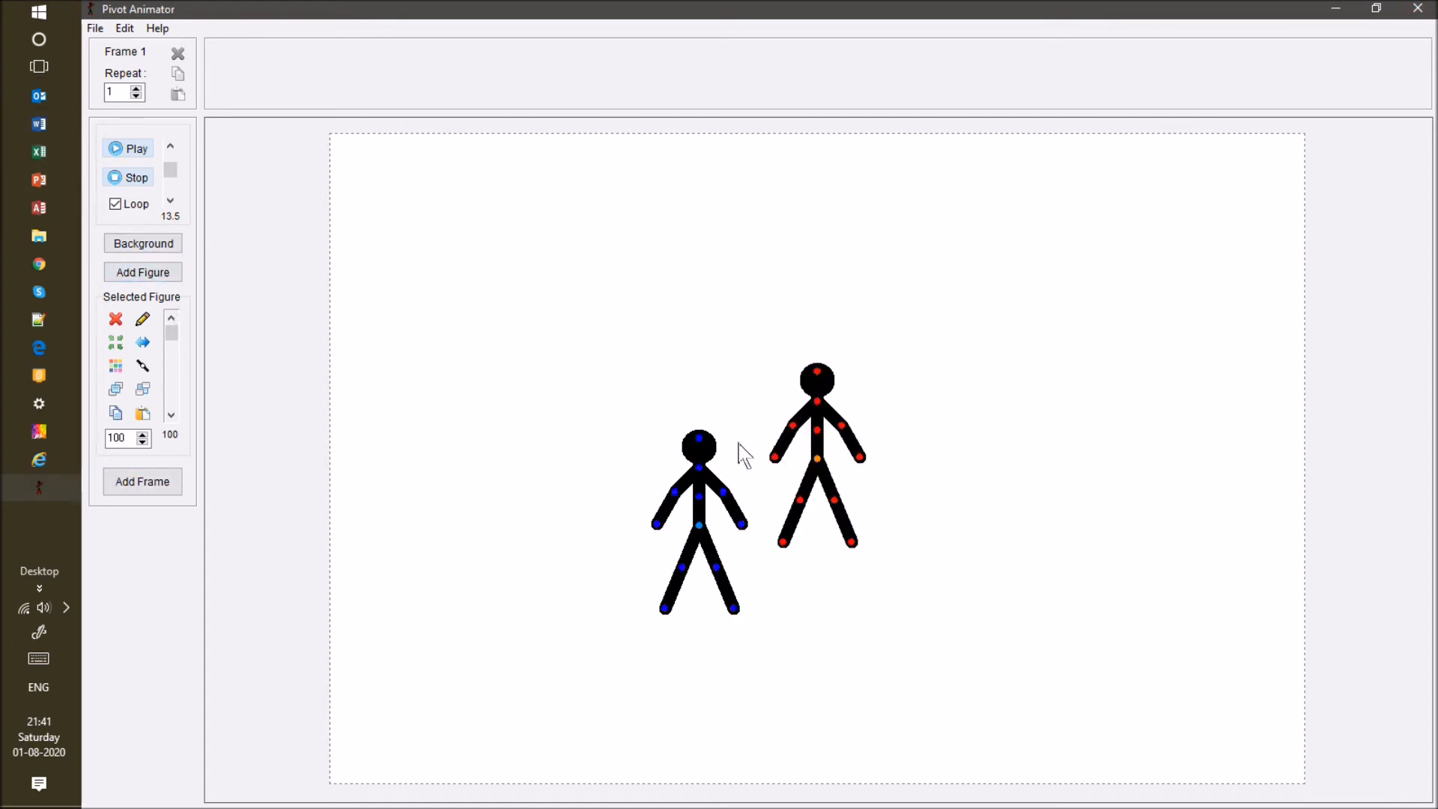
drag(818, 461, 420, 426)
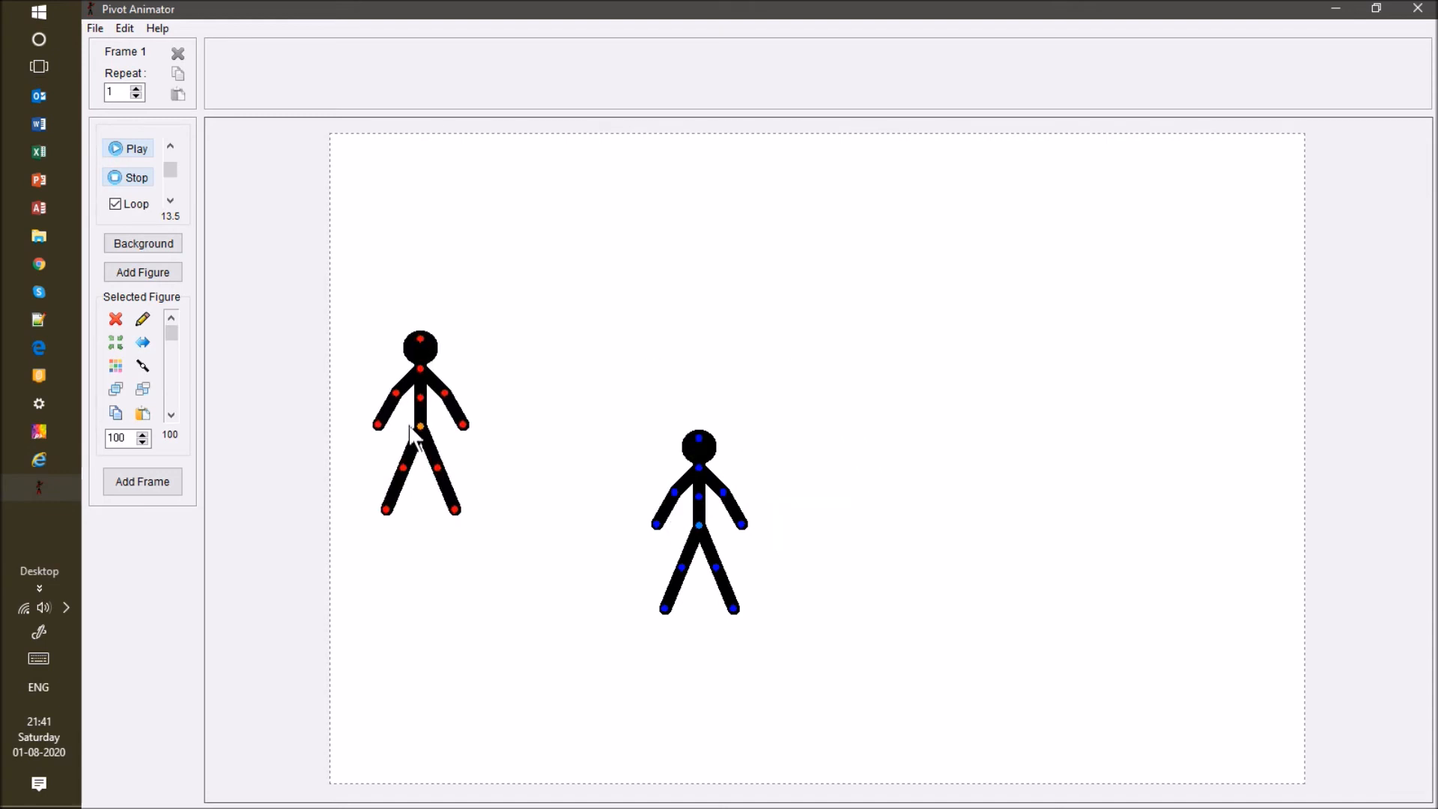
Edit the left stick figure in the Stick Figure Builder and add a horizontal foot line about 12 long to its right-hand leg.
click(142, 319)
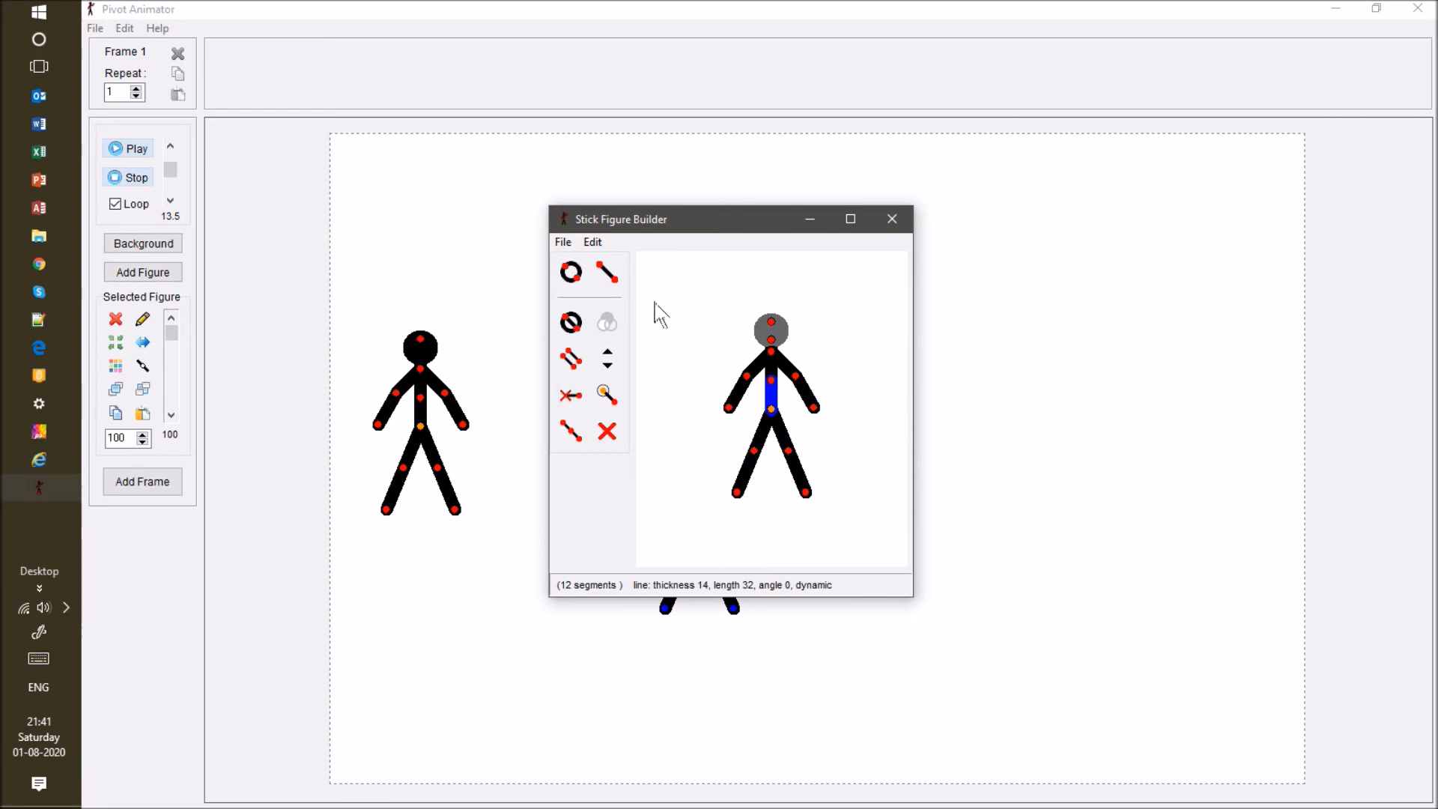
click(607, 272)
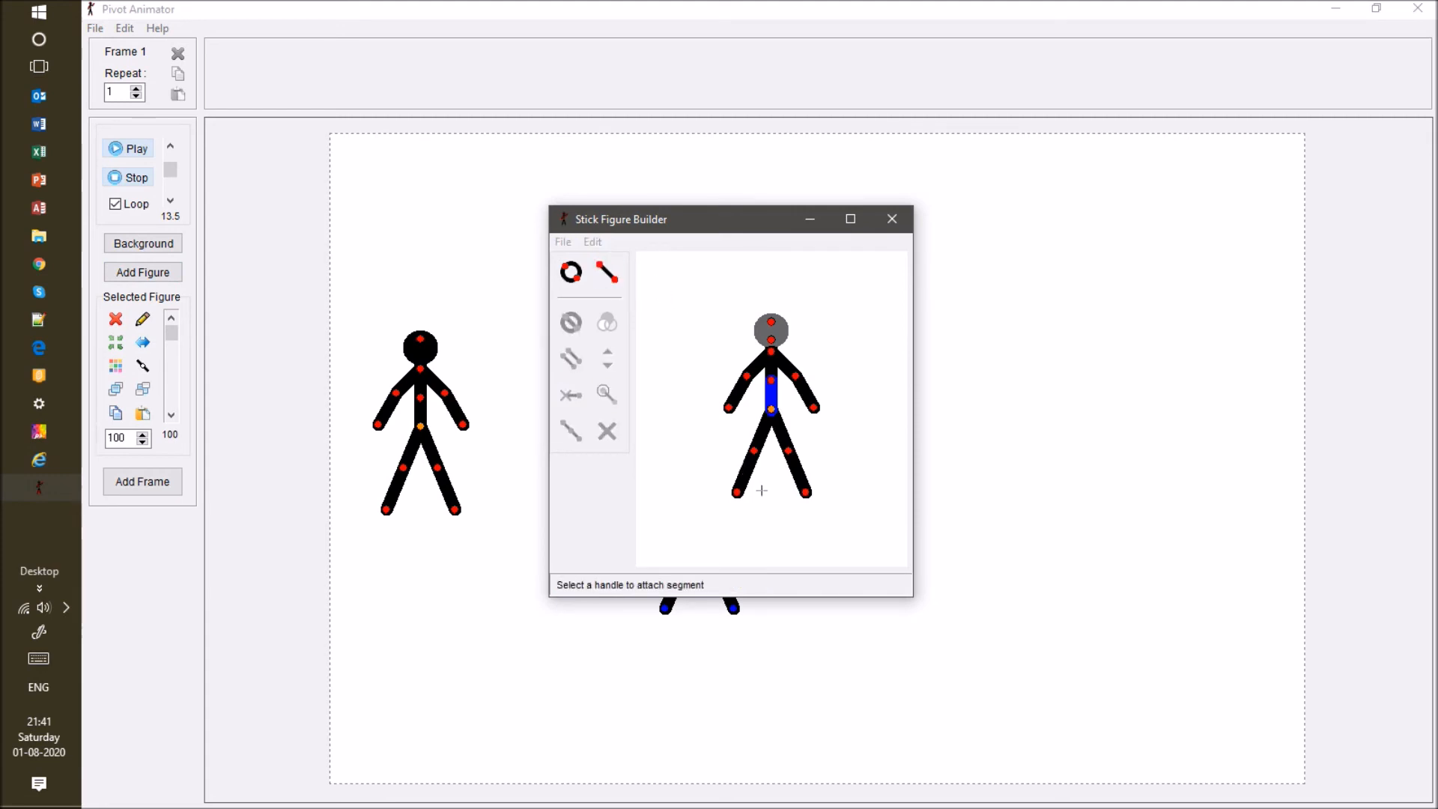
click(806, 492)
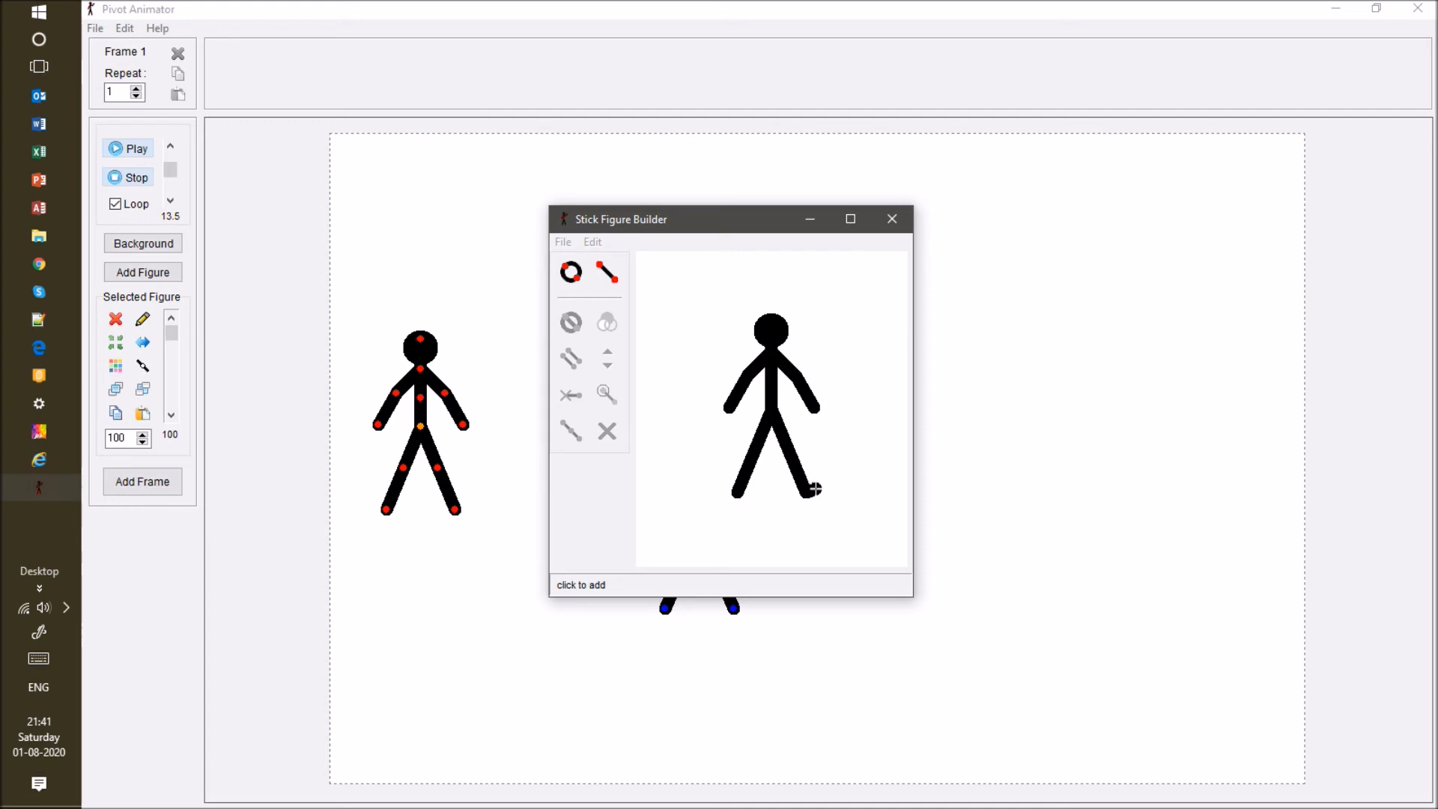
click(816, 491)
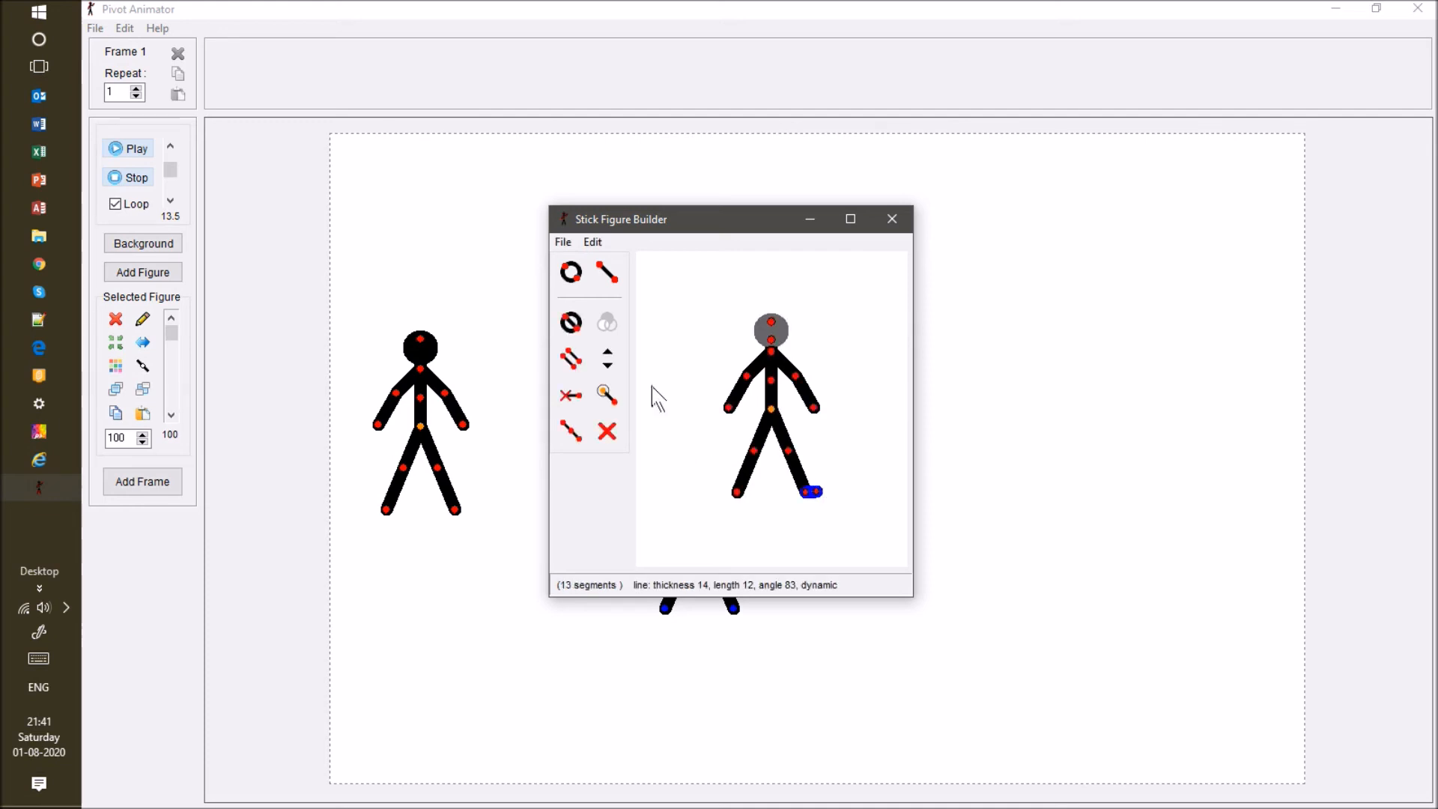
Duplicate the foot segment onto the end of the other leg and rotate it roughly level.
click(571, 359)
click(738, 492)
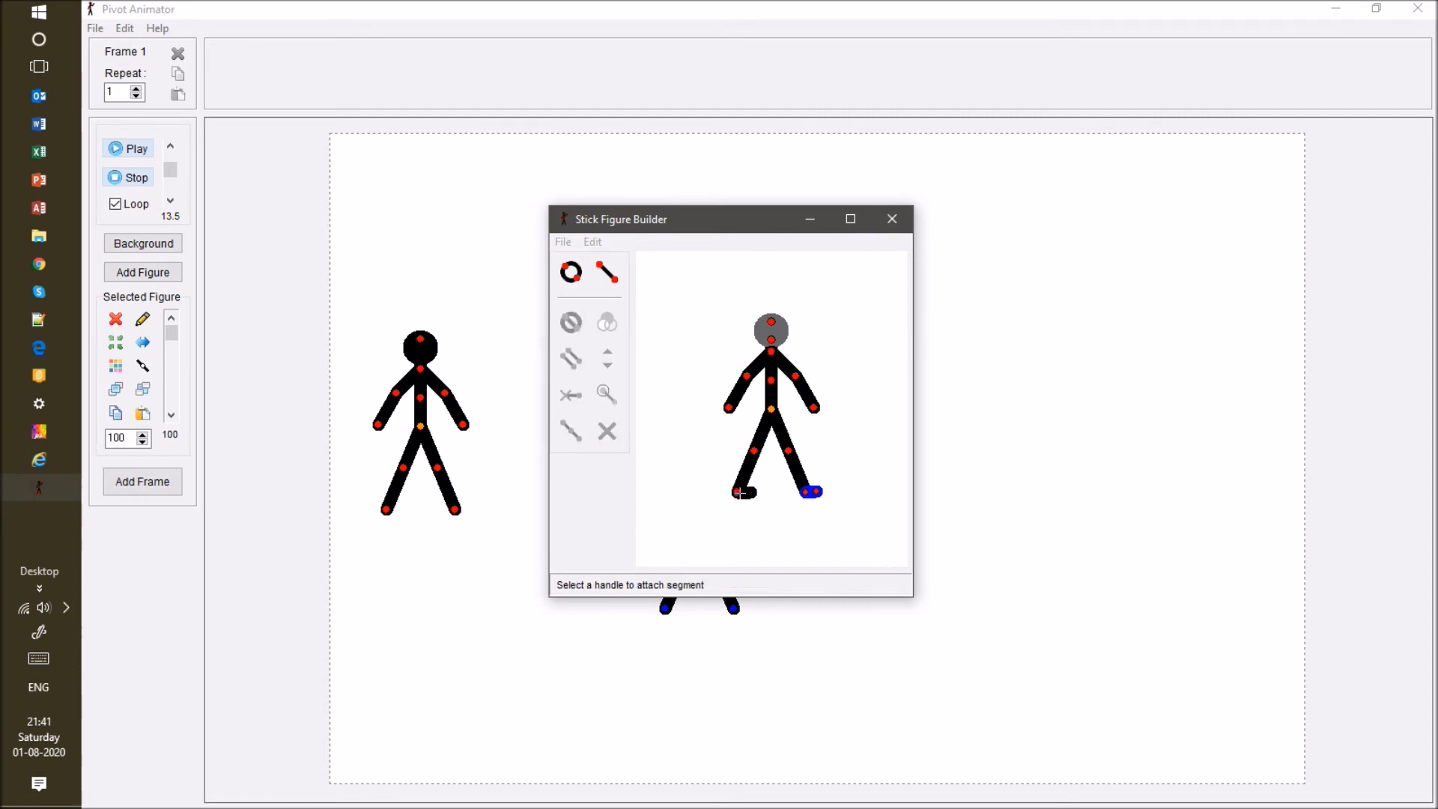
click(740, 493)
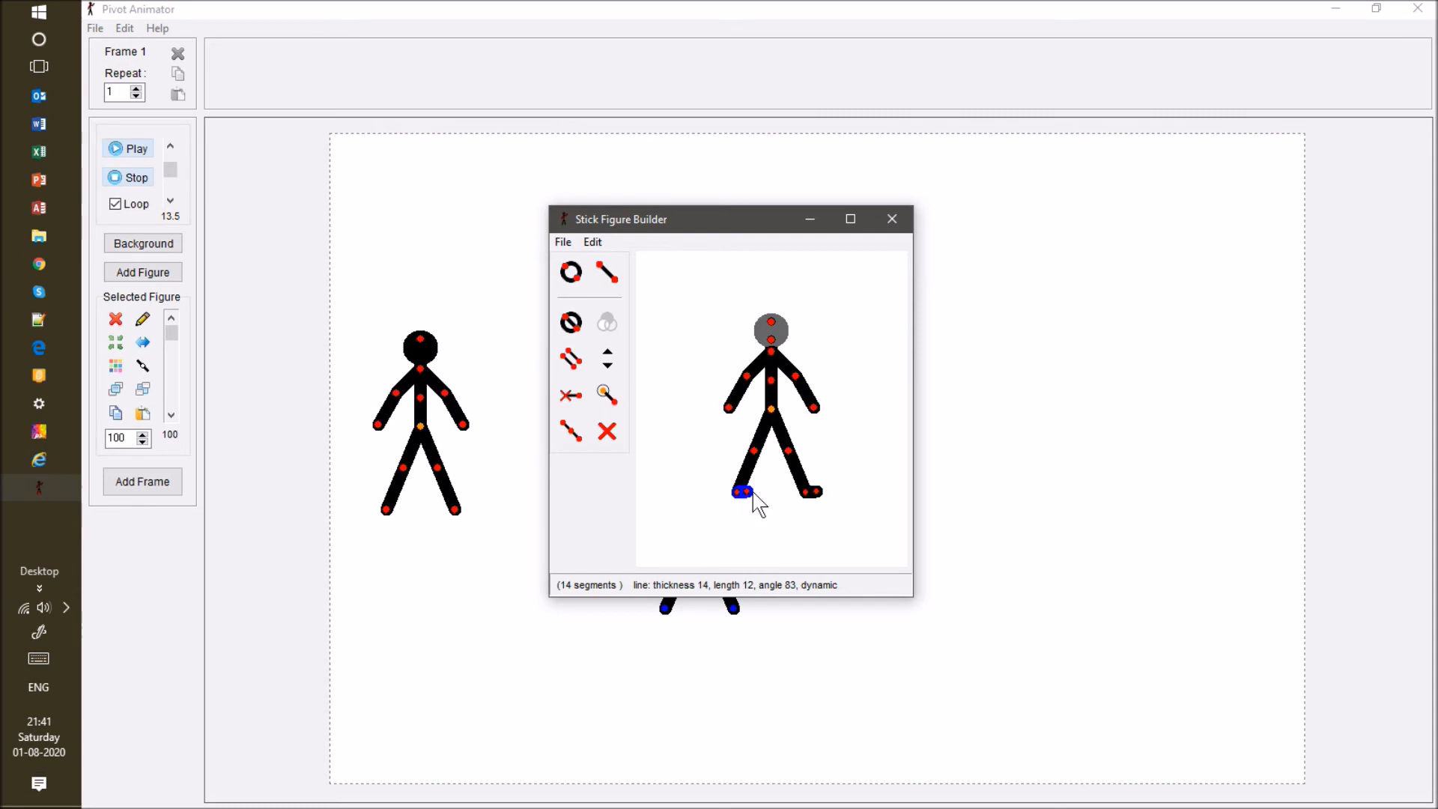
drag(751, 497, 771, 487)
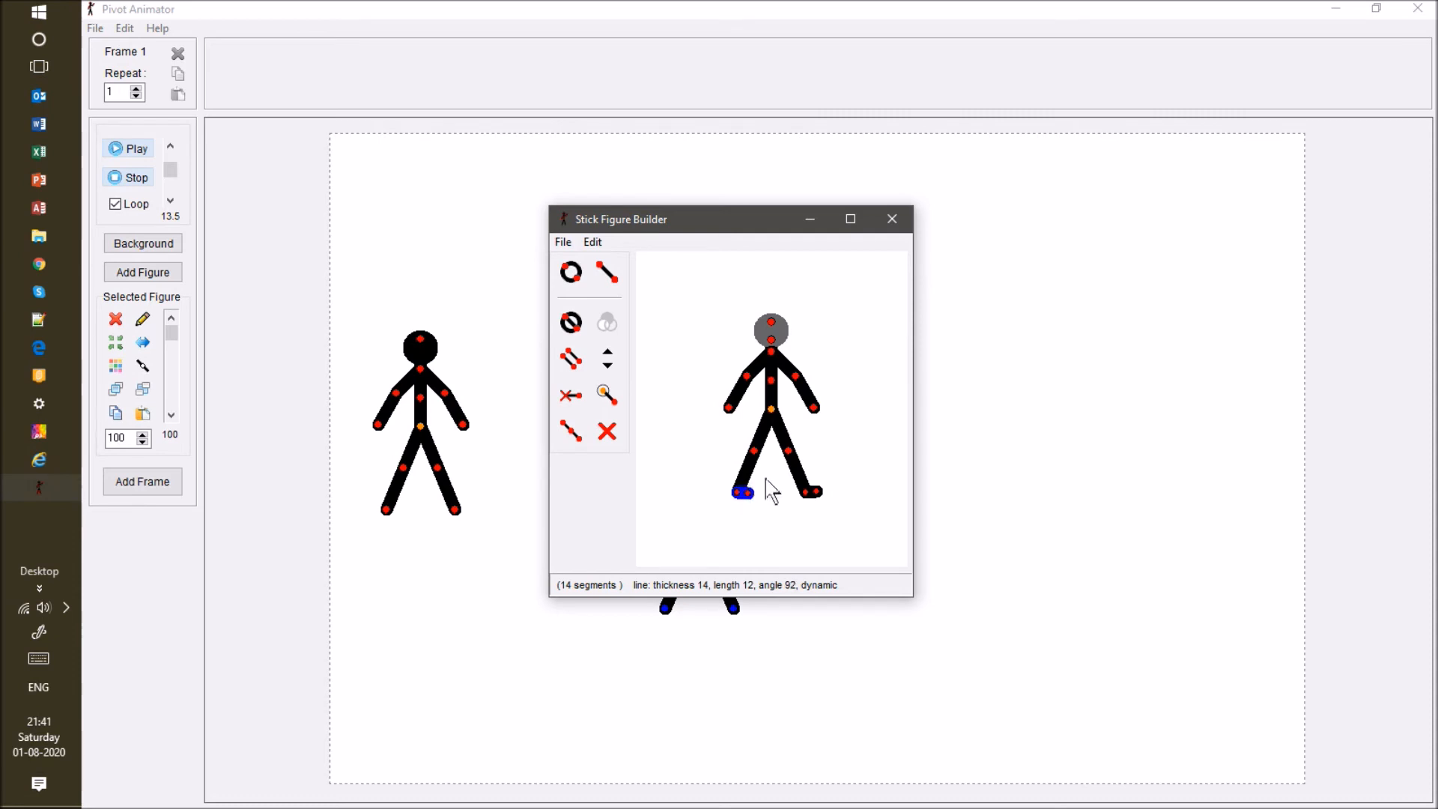
Add the edited figure to the animation under the name Giant.
click(593, 242)
mouse_move(562, 242)
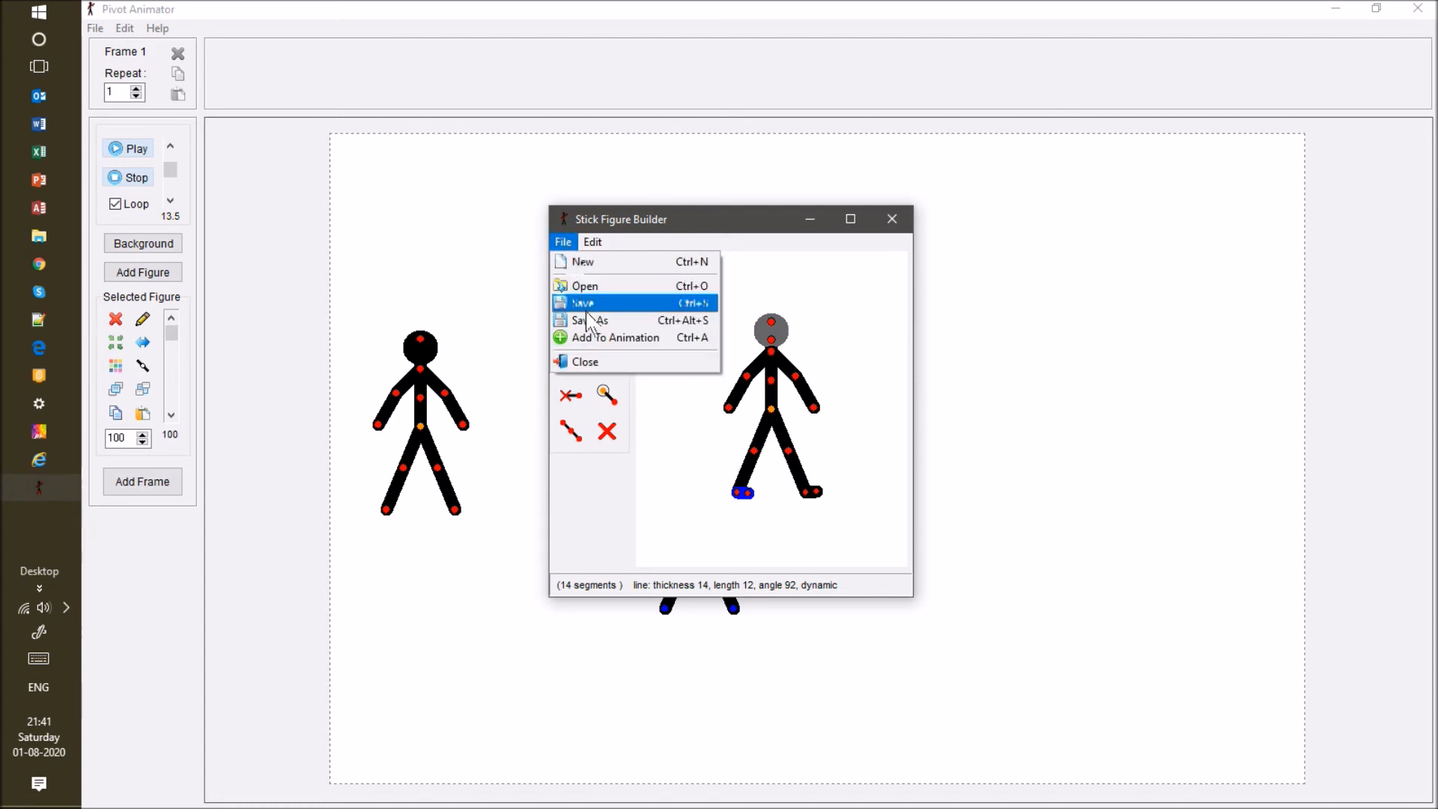
click(603, 340)
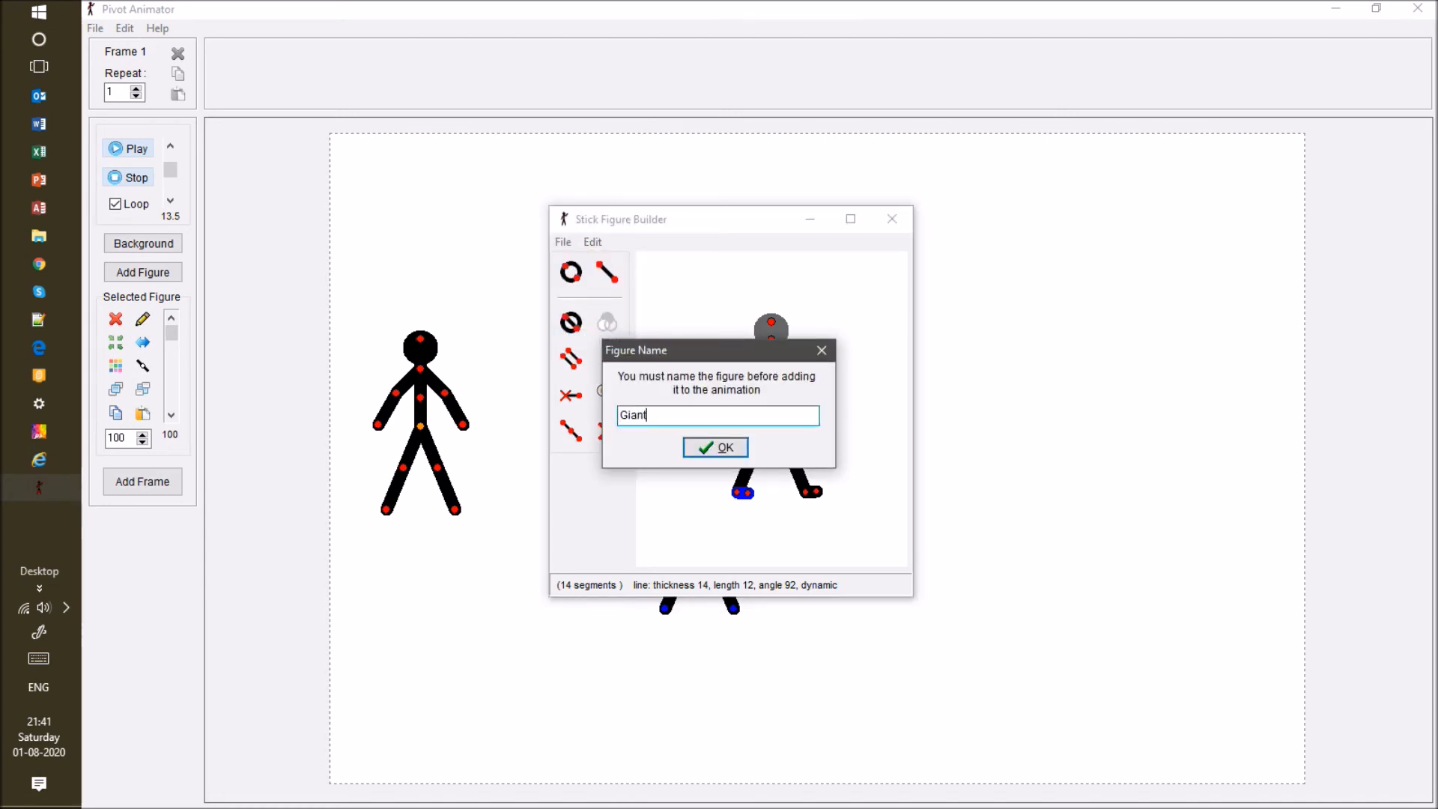
click(713, 449)
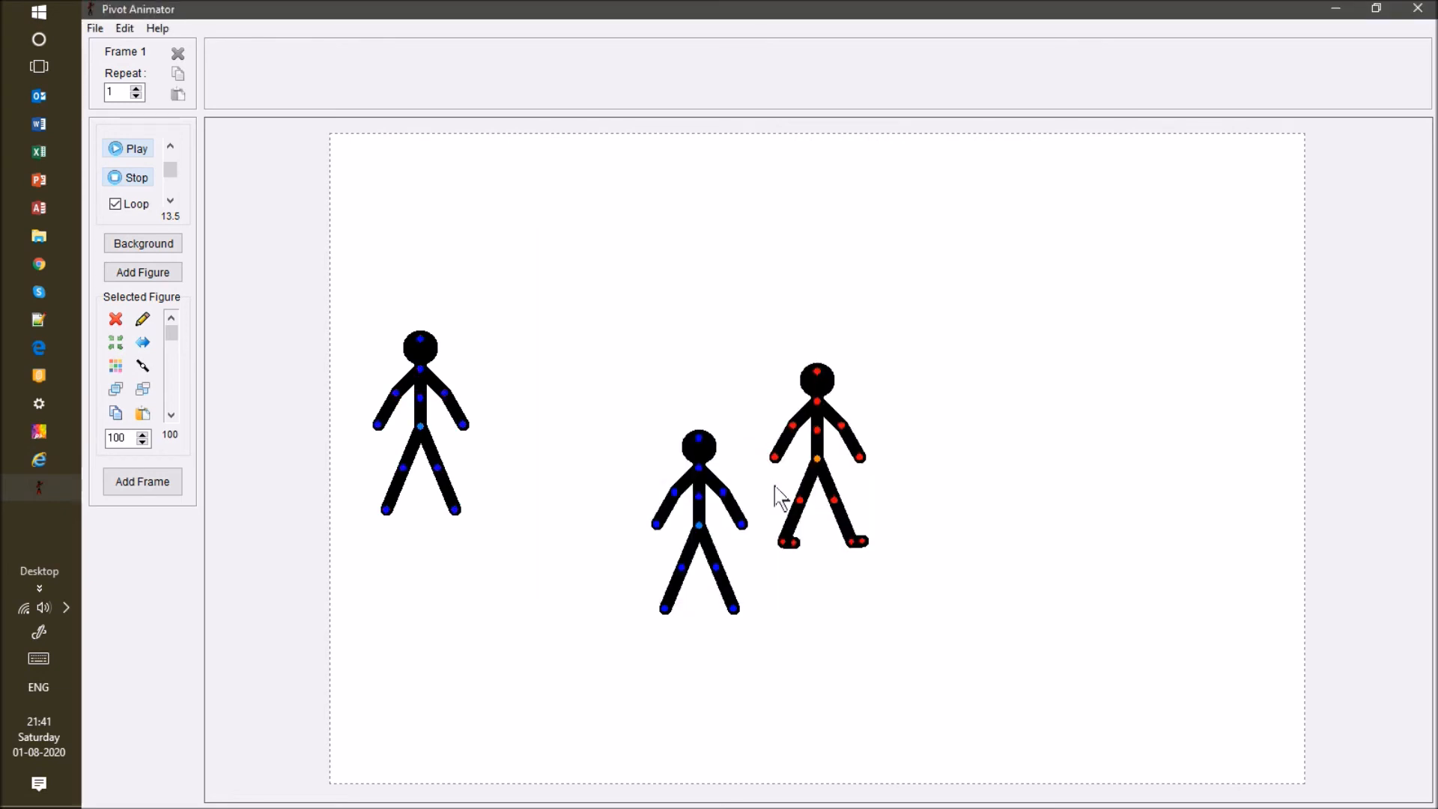
Delete the footless stick figure at the far left and move Giant to the canvas's upper-left area.
click(422, 438)
click(115, 319)
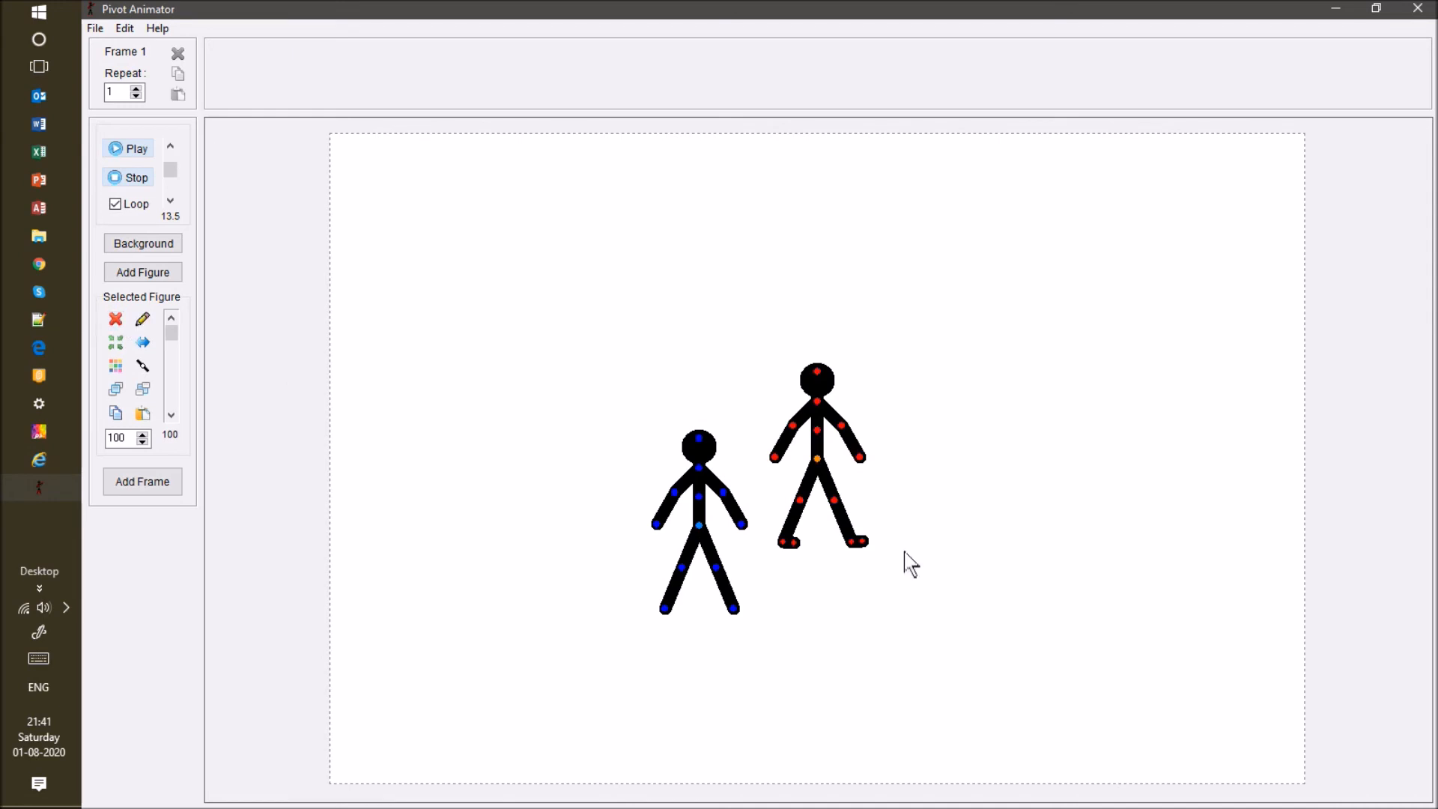
drag(817, 458, 522, 368)
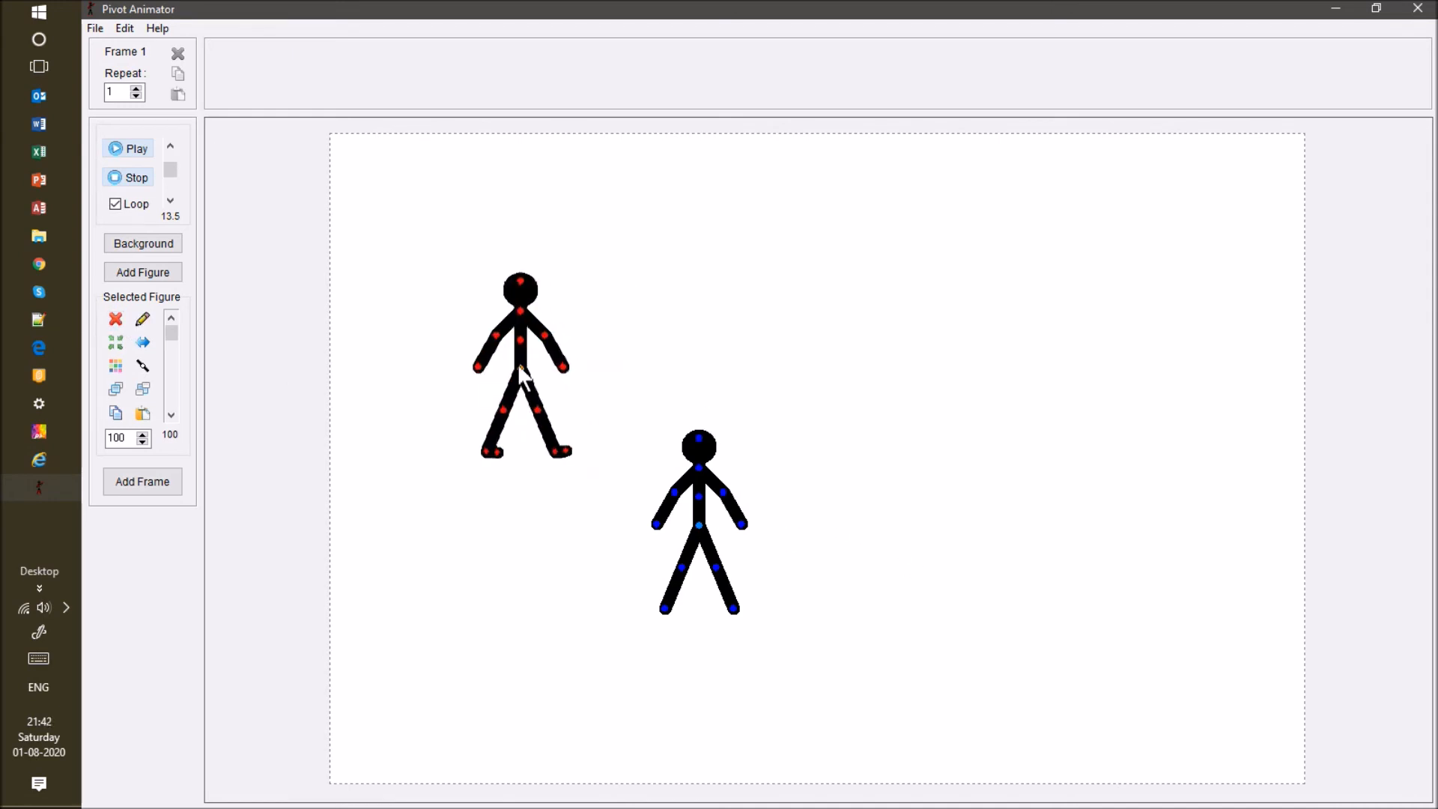
Enlarge Giant to a scale of 200, and finally to 500.
click(142, 435)
click(143, 434)
drag(143, 436, 143, 436)
key(BackSpace)
key(BackSpace)
key(BackSpace)
text(200)
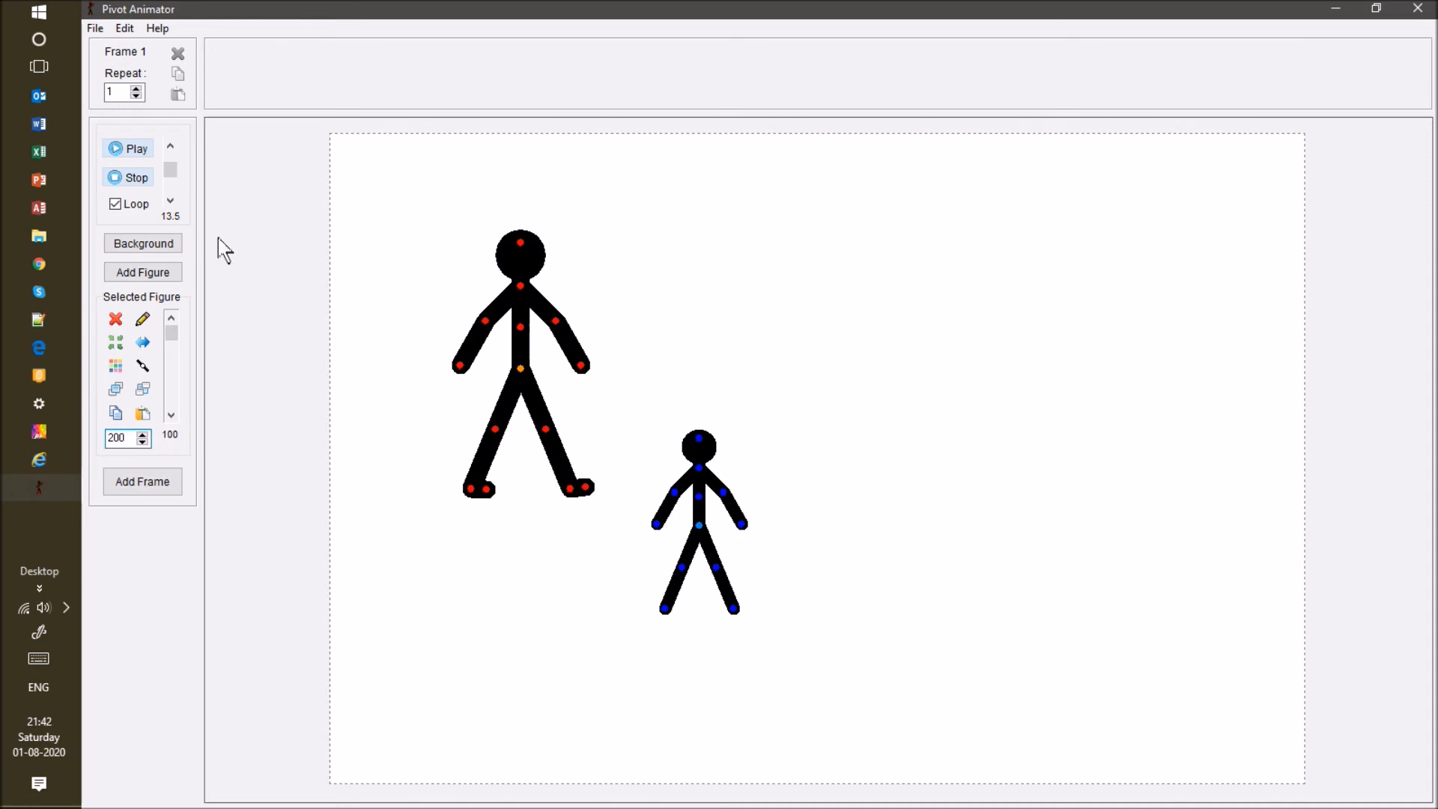
key(Return)
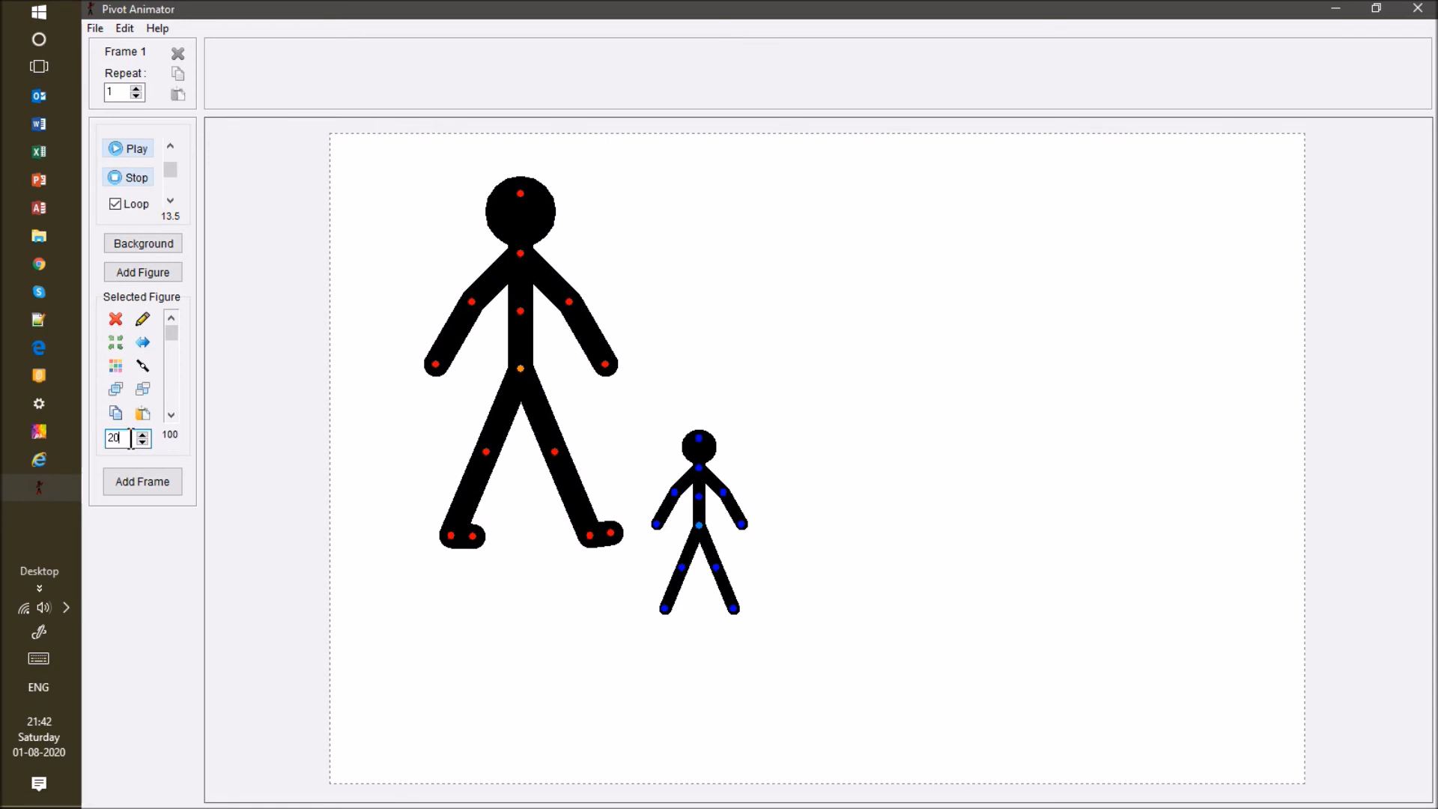
key(Return)
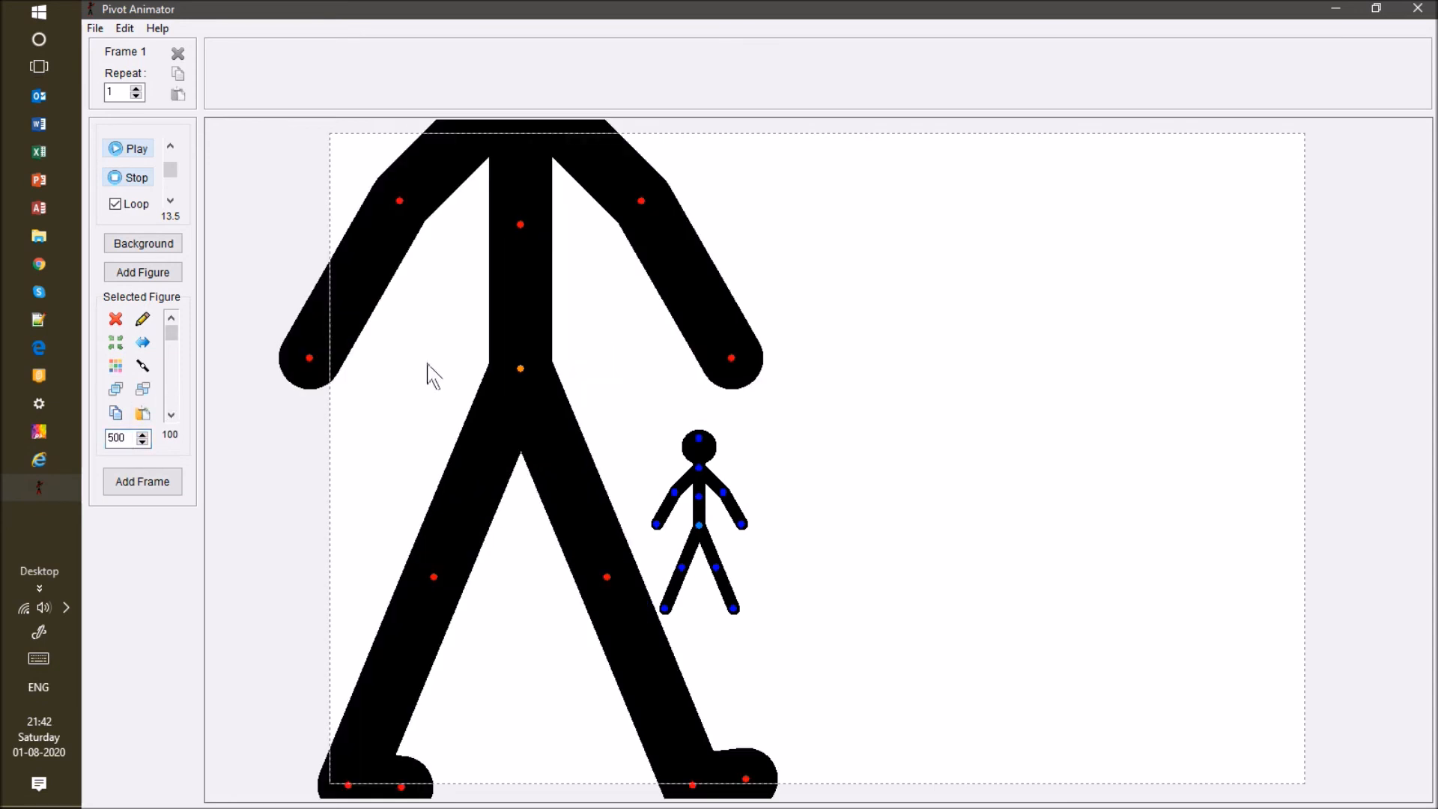
Place Giant partly beyond the canvas's upper-left corner, level its front foot, and nudge the small figure beside the toe.
drag(520, 368, 372, 175)
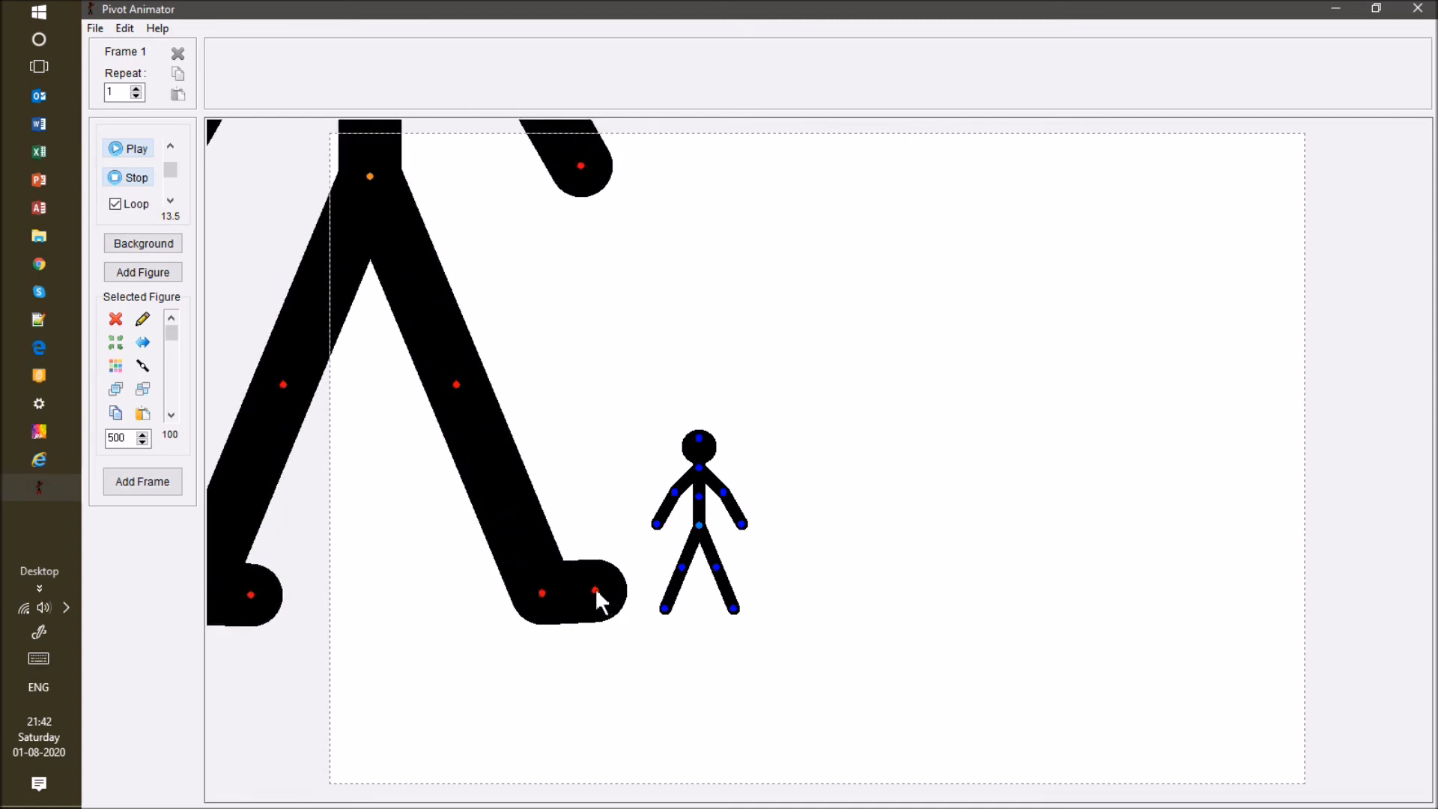
drag(604, 598, 603, 591)
drag(702, 528, 708, 539)
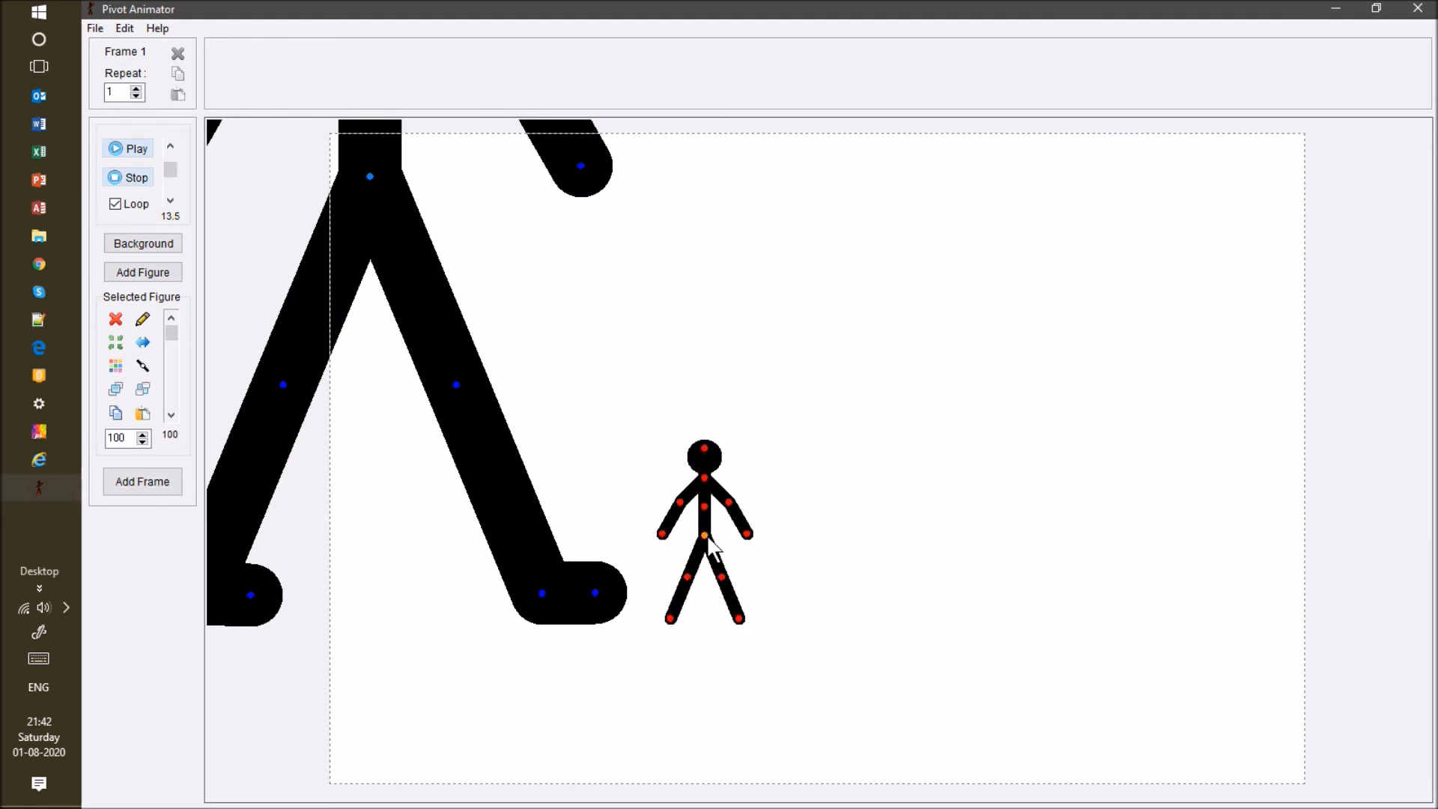
Bend Giant's front leg at the knee so the lower leg hangs almost vertically with the toe tilted down.
click(546, 595)
drag(546, 595, 581, 722)
drag(456, 384, 576, 407)
drag(608, 563, 478, 660)
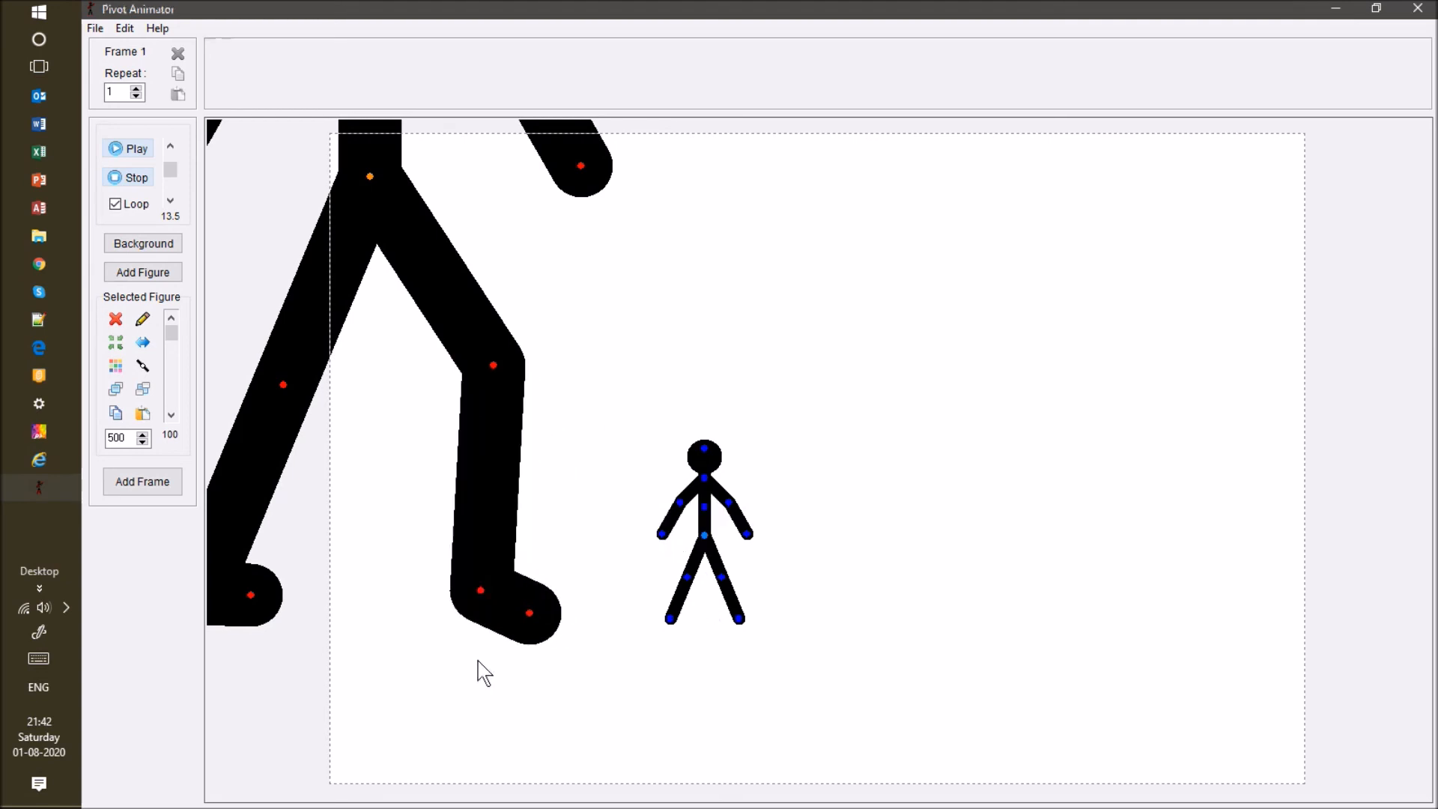
Add seven frames of Giant's bent front leg, gradually raising the toe until the foot is level.
key(space)
key(space)
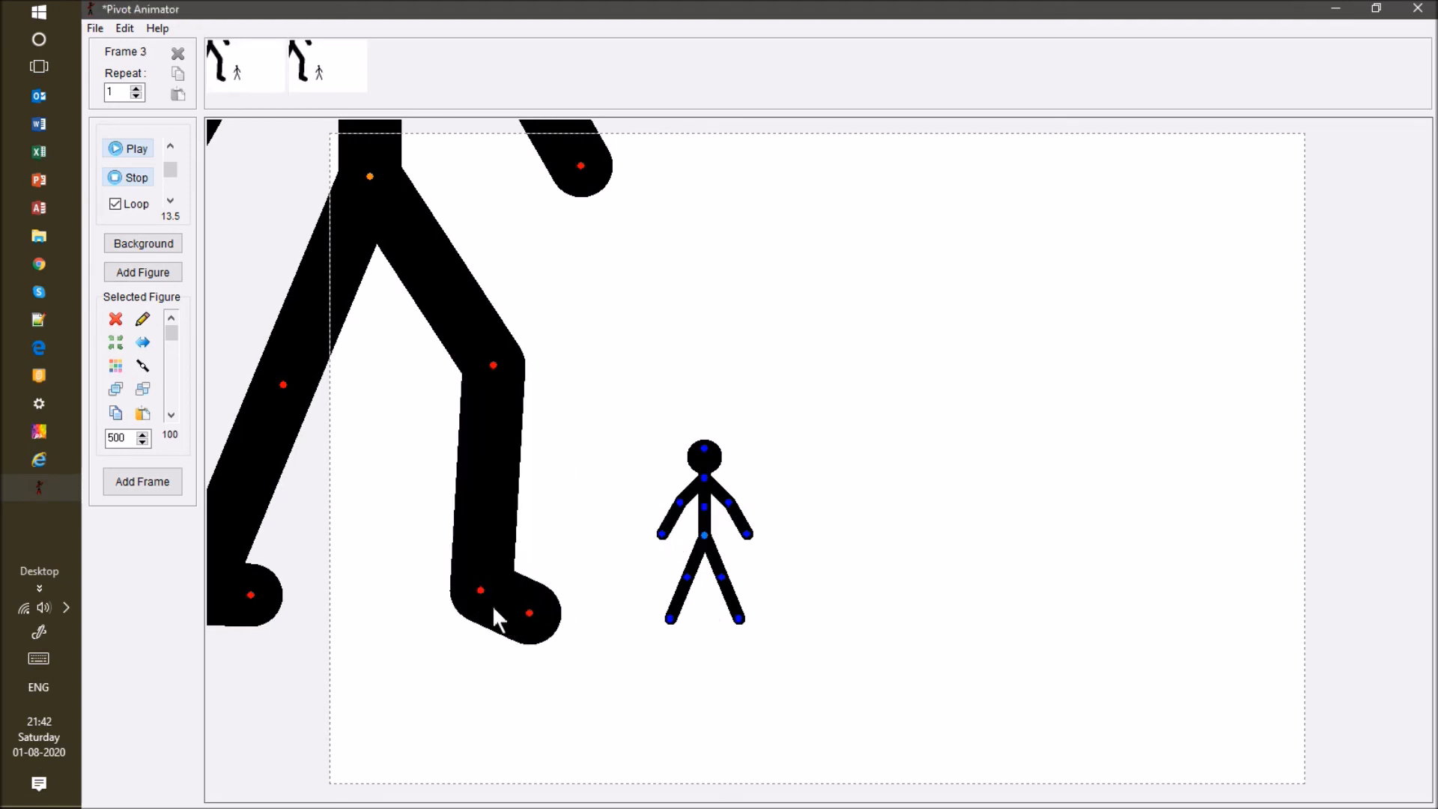
key(space)
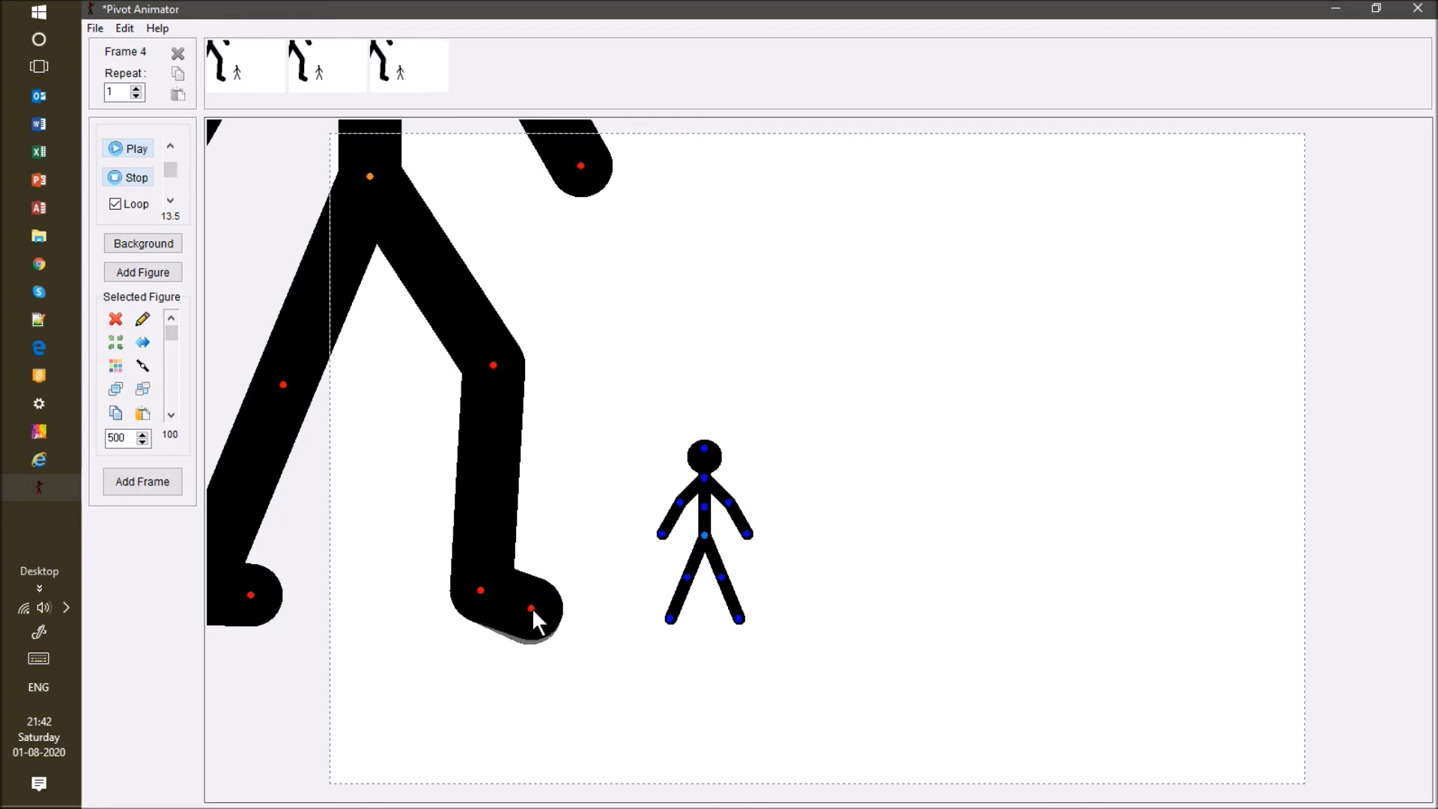
key(space)
drag(531, 608, 541, 595)
key(space)
key(space)
key(space)
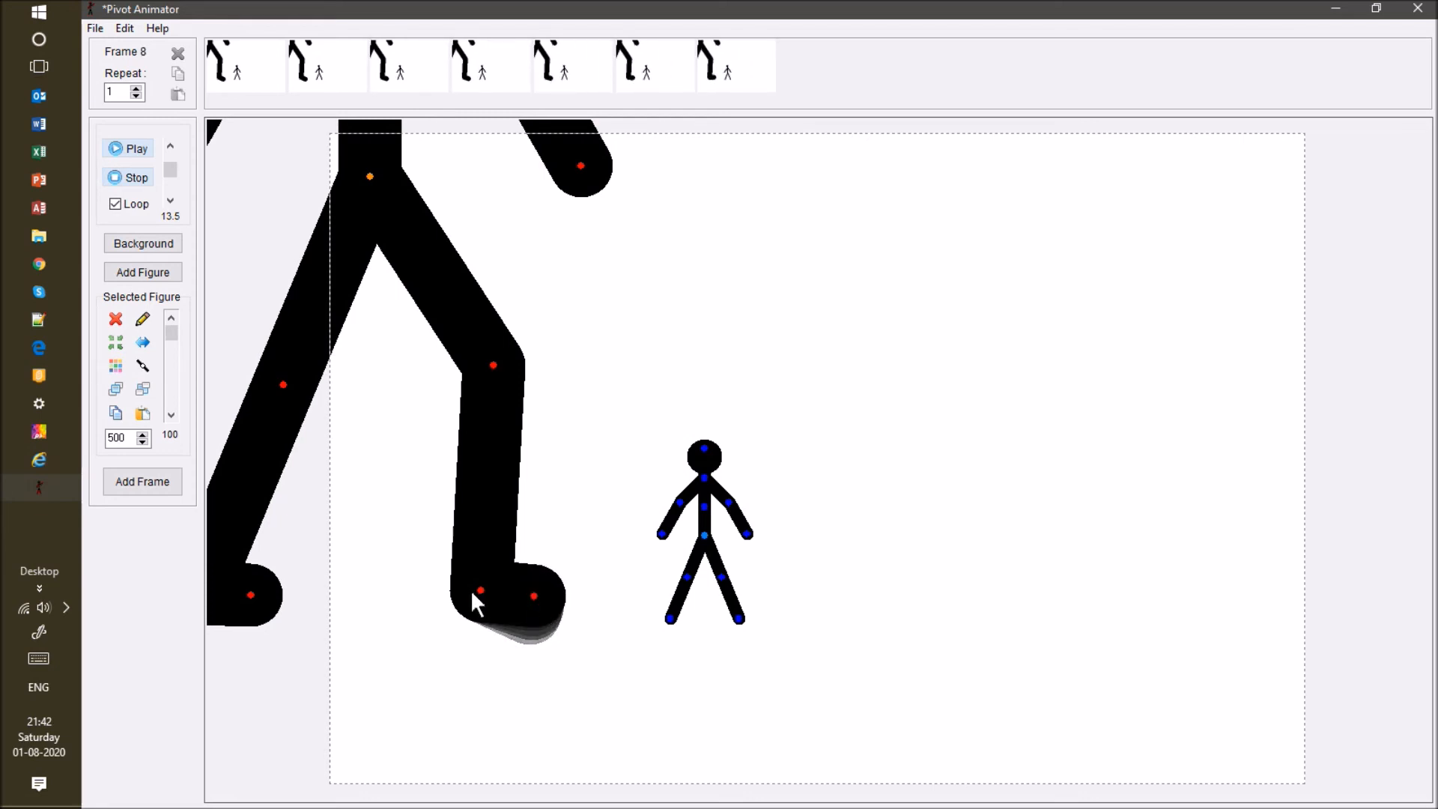
Animate Giant's lower front leg swinging back and then kicking forward until the toe reaches the small figure, frame by frame.
drag(479, 588, 594, 499)
key(space)
key(space)
key(space)
key(space)
key(space)
key(space)
key(space)
key(space)
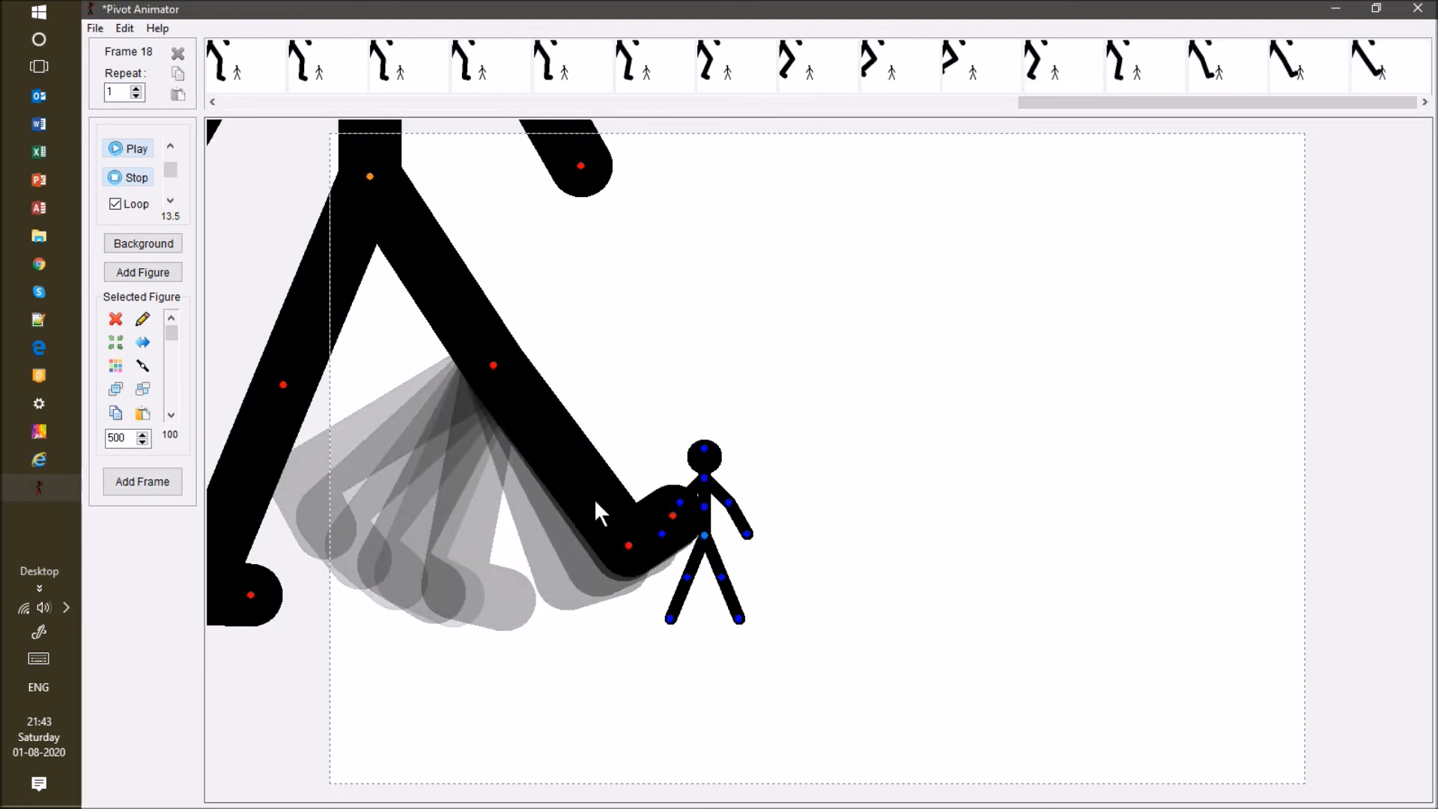
Launch the small figure diagonally up and away from Giant's toe across five frames.
click(704, 533)
key(space)
key(space)
drag(704, 533, 849, 427)
key(space)
key(space)
key(space)
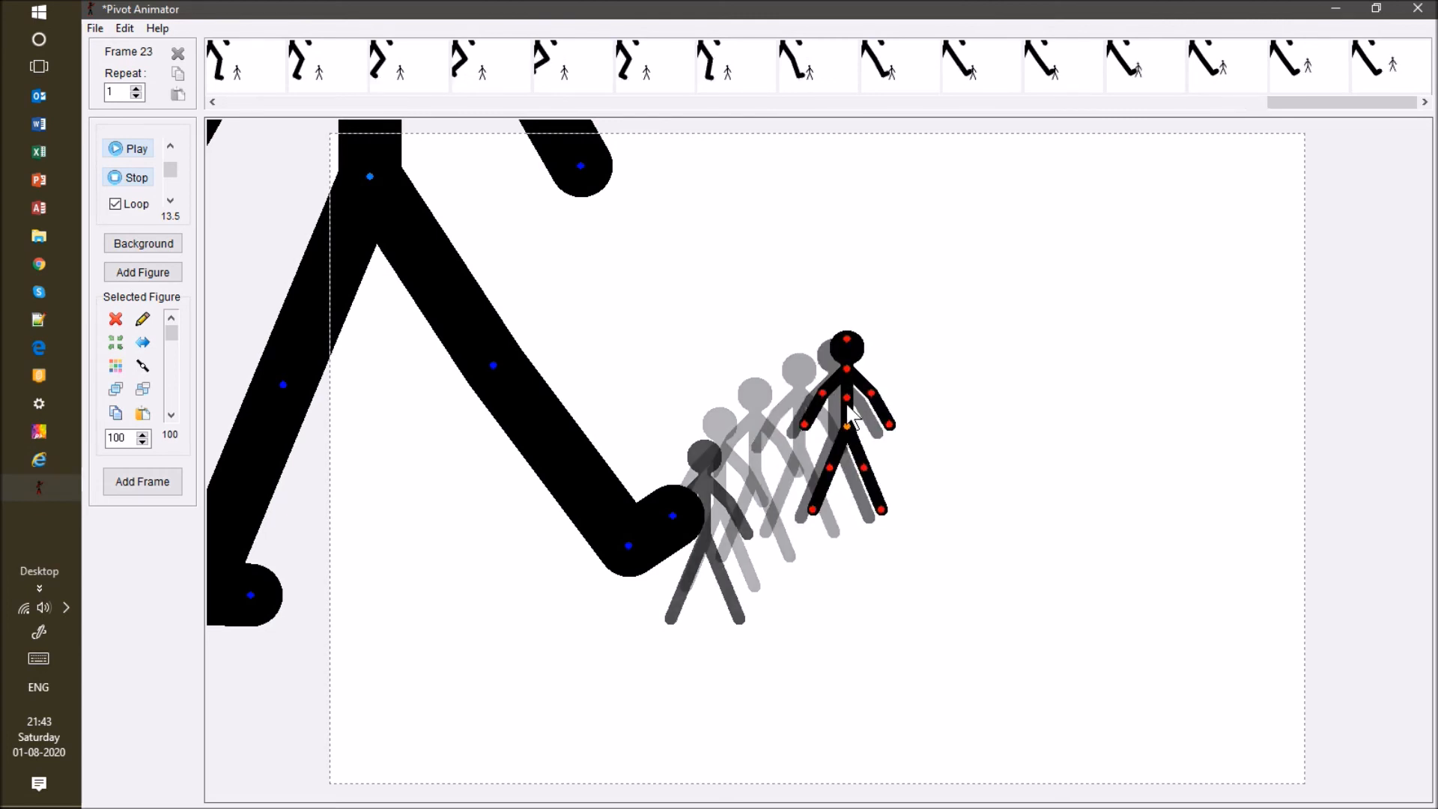
Tilt the small figure progressively forward while moving it right along the top of its flight arc, adding three frames.
mouse_move(848, 399)
mouse_down()
mouse_move(857, 391)
mouse_move(864, 415)
mouse_move(848, 422)
mouse_up()
key(Return)
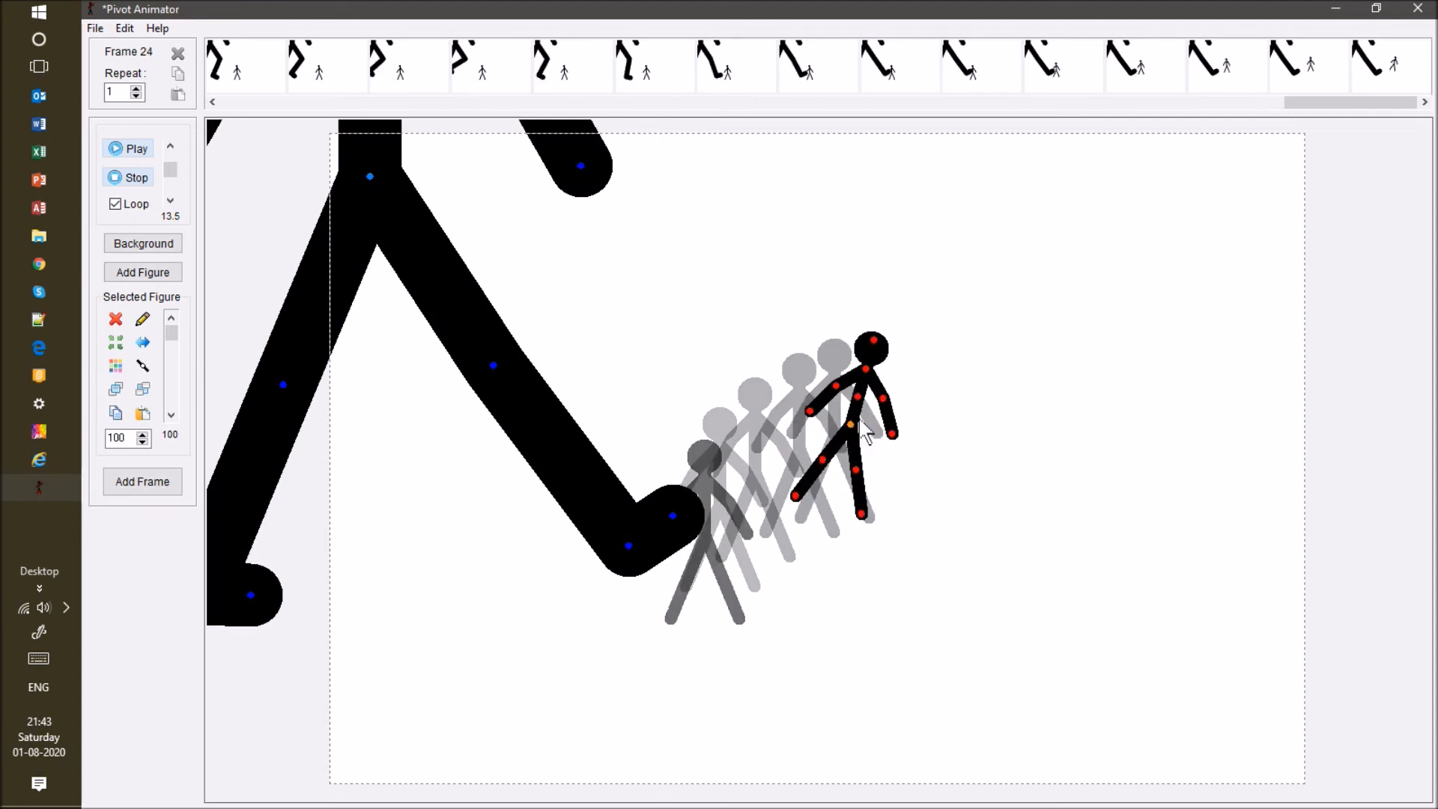
drag(851, 424, 884, 408)
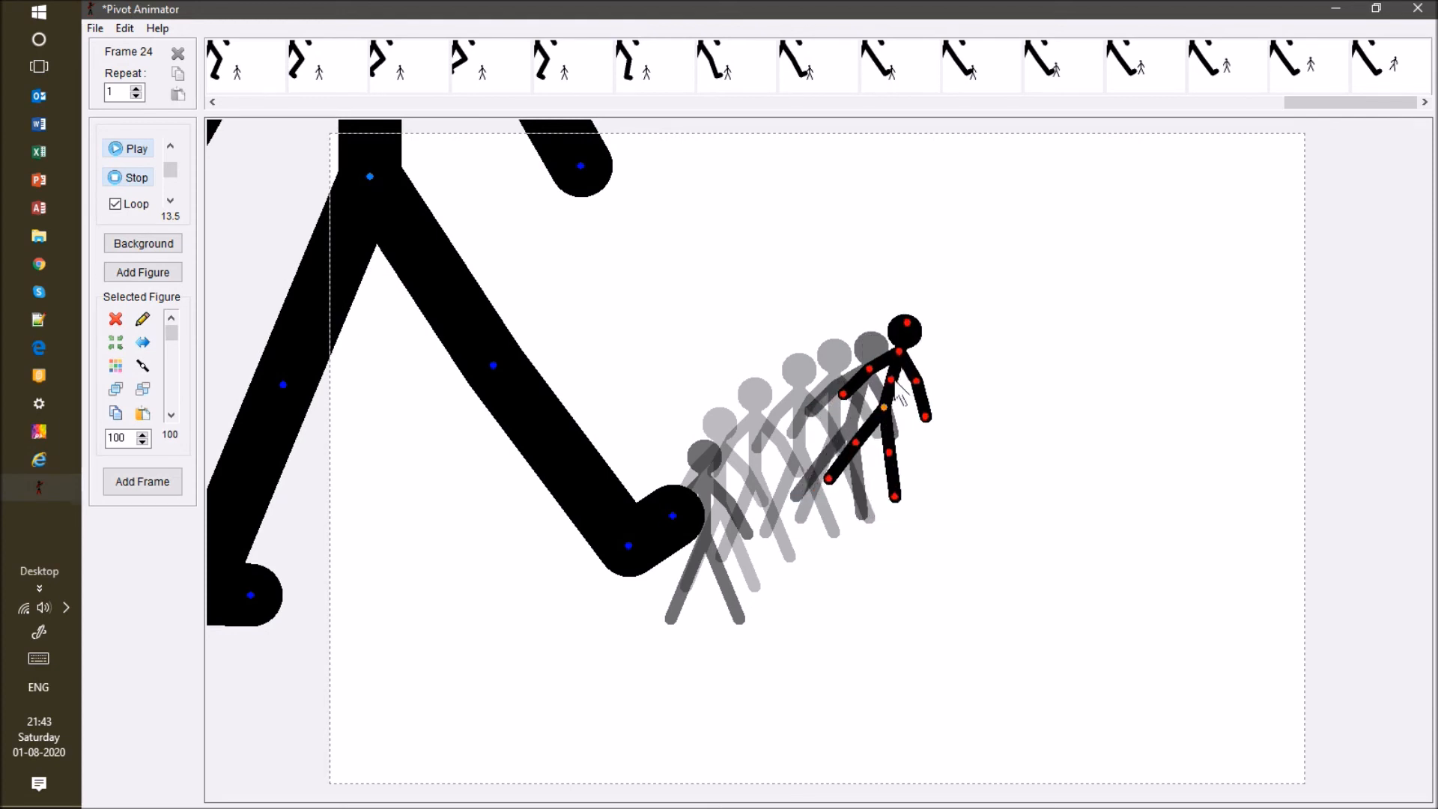
drag(892, 386, 901, 384)
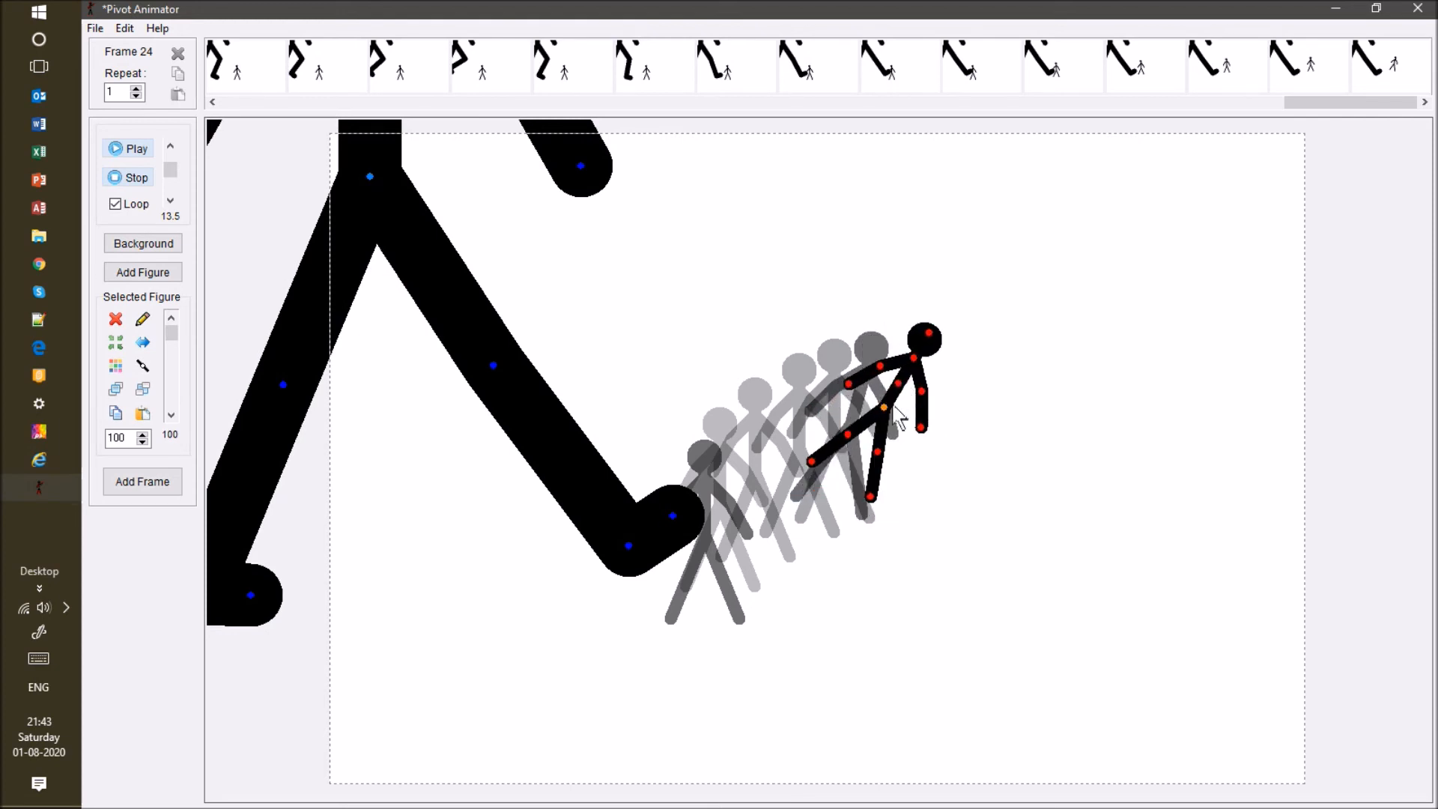
key(Return)
drag(884, 407, 930, 404)
key(Return)
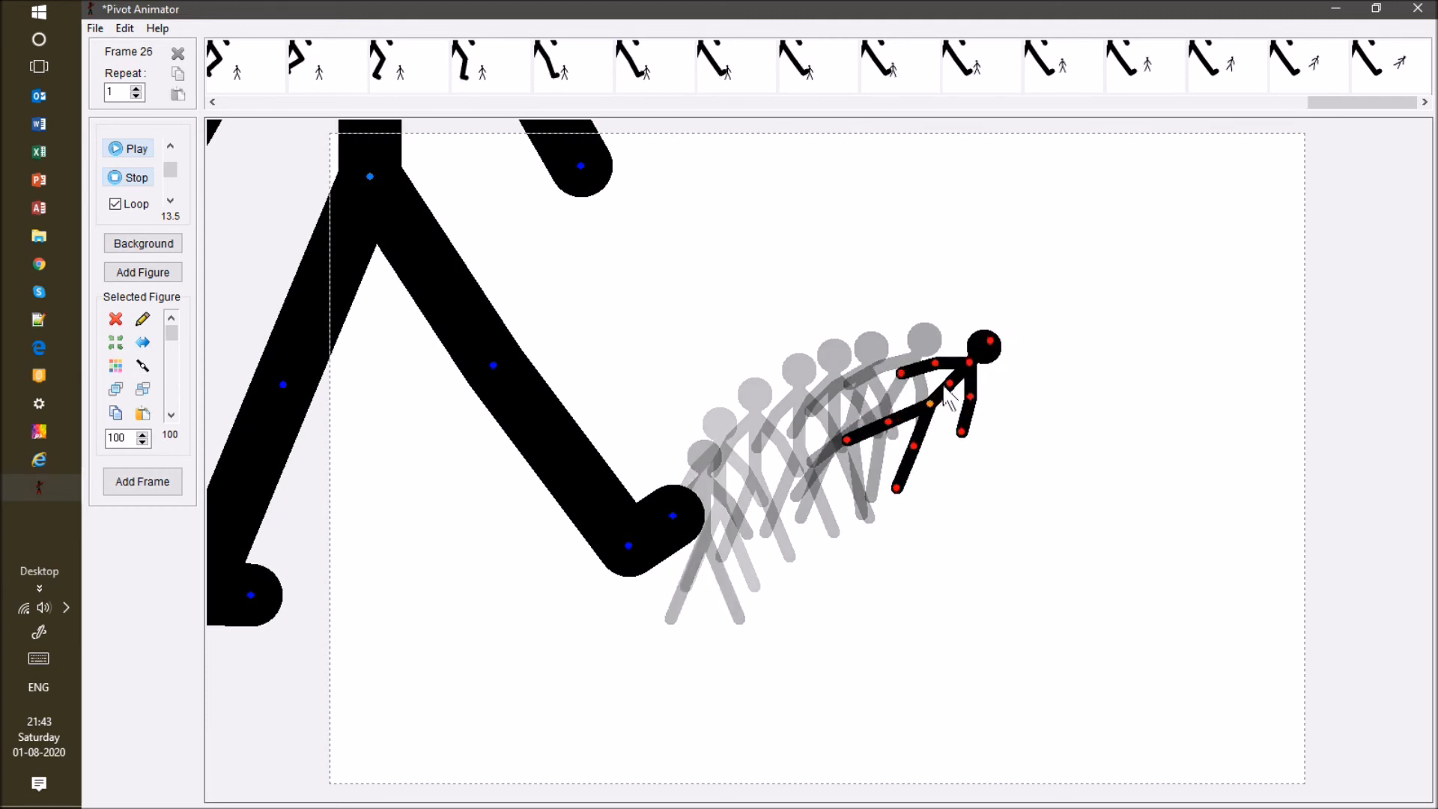
Rotate the small figure until it flies horizontally, head slightly down, continuing right along the arc over two frames.
drag(956, 396, 976, 413)
key(Return)
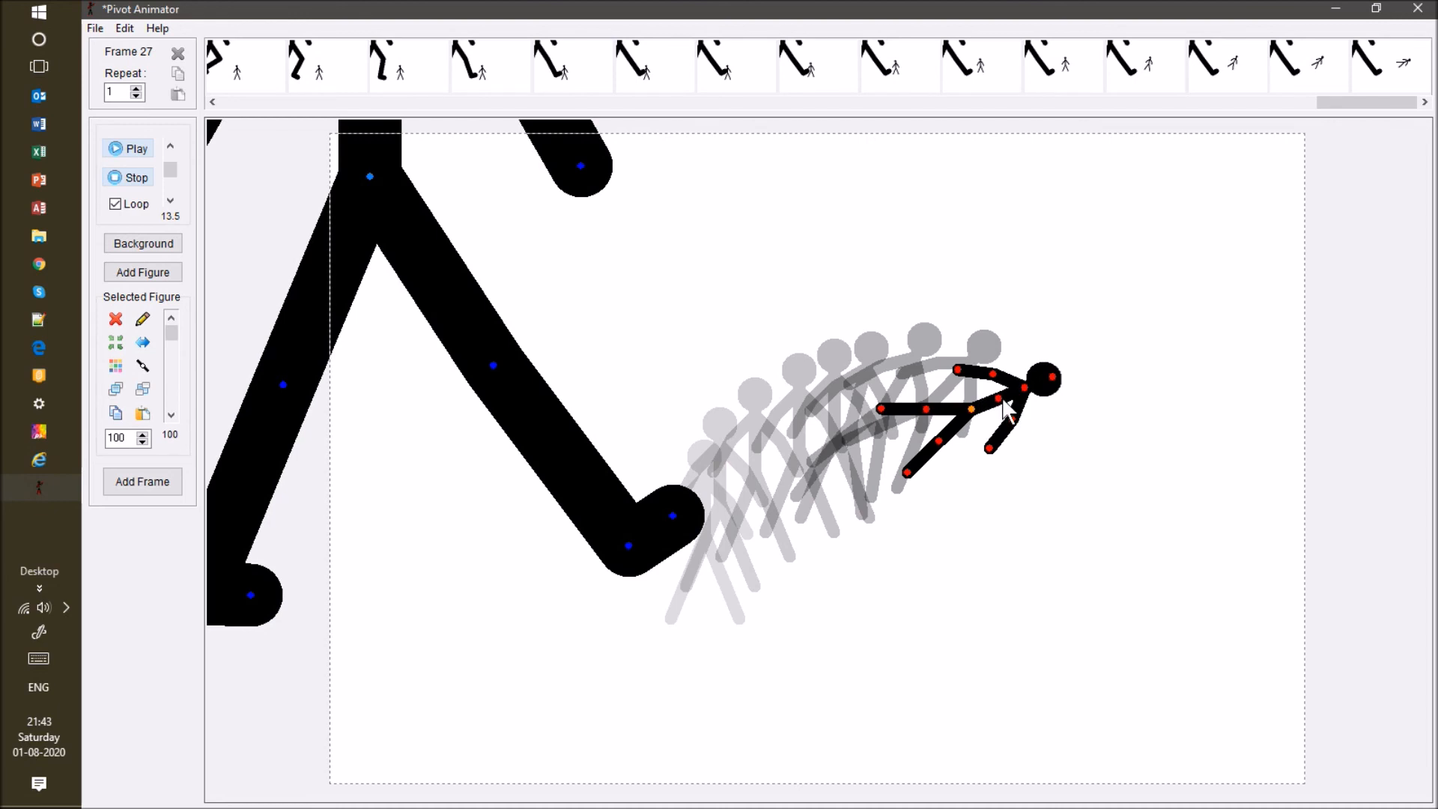
drag(1002, 400, 1018, 418)
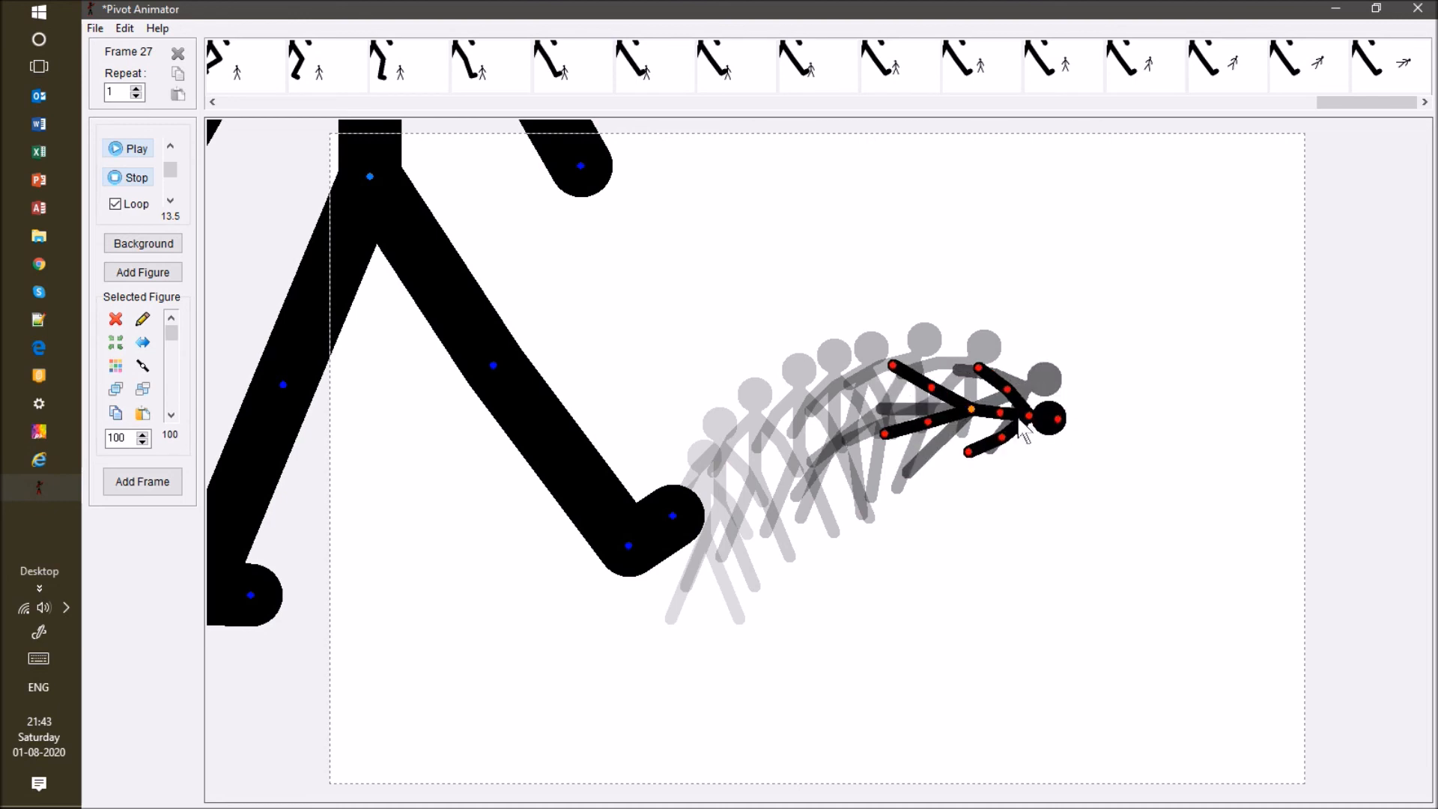
drag(971, 409, 989, 418)
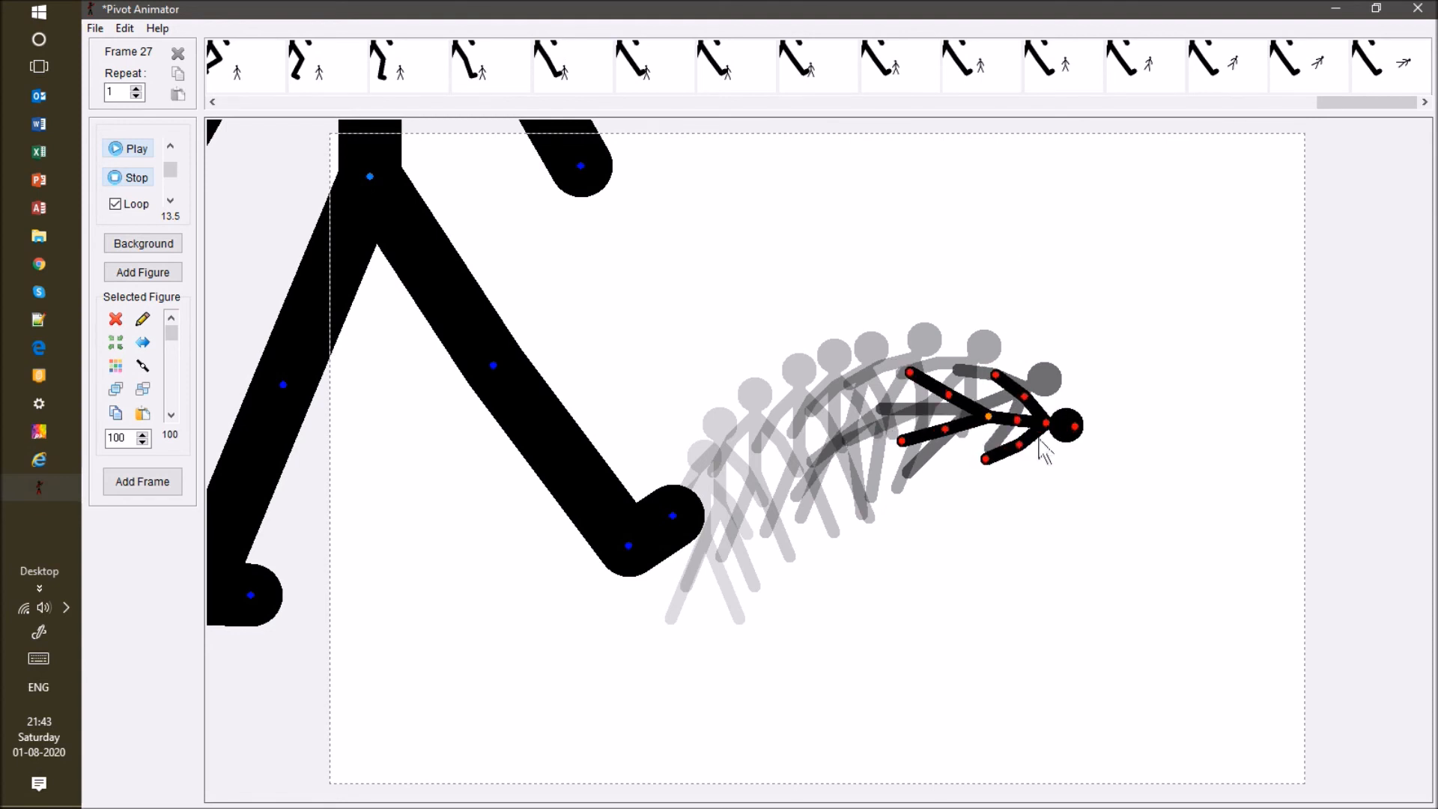
drag(993, 419, 1014, 426)
key(Return)
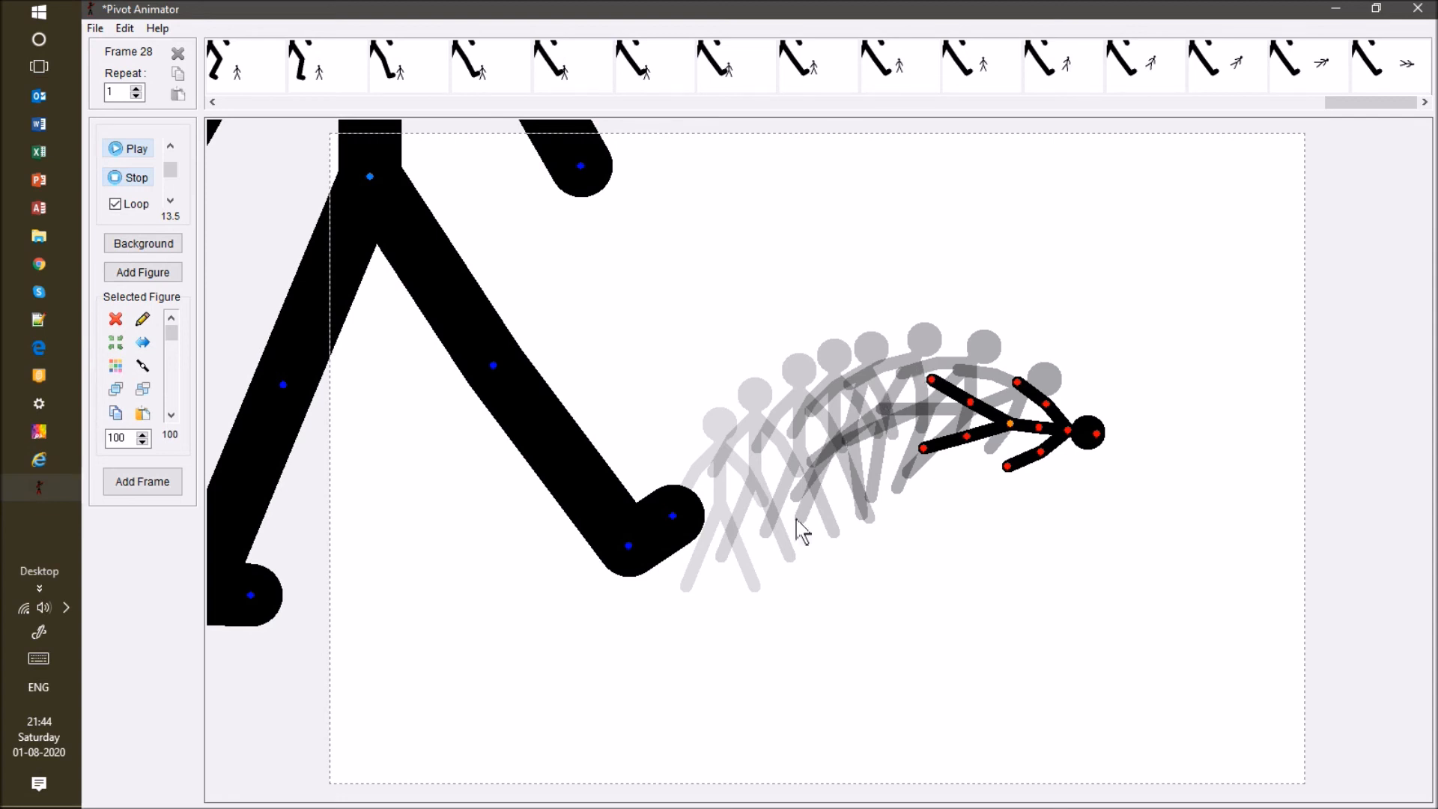
drag(1032, 431, 1047, 443)
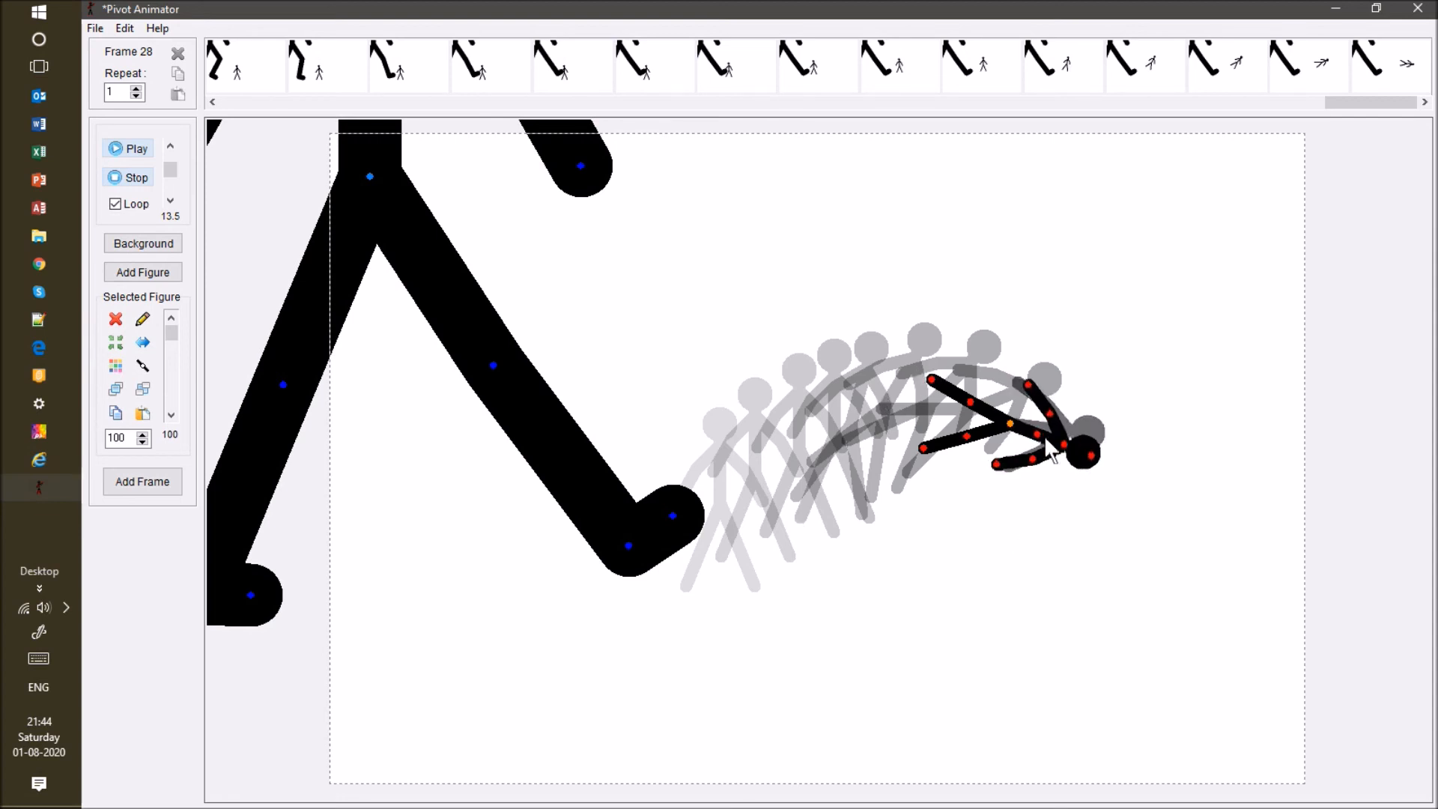
key(ctrl+z)
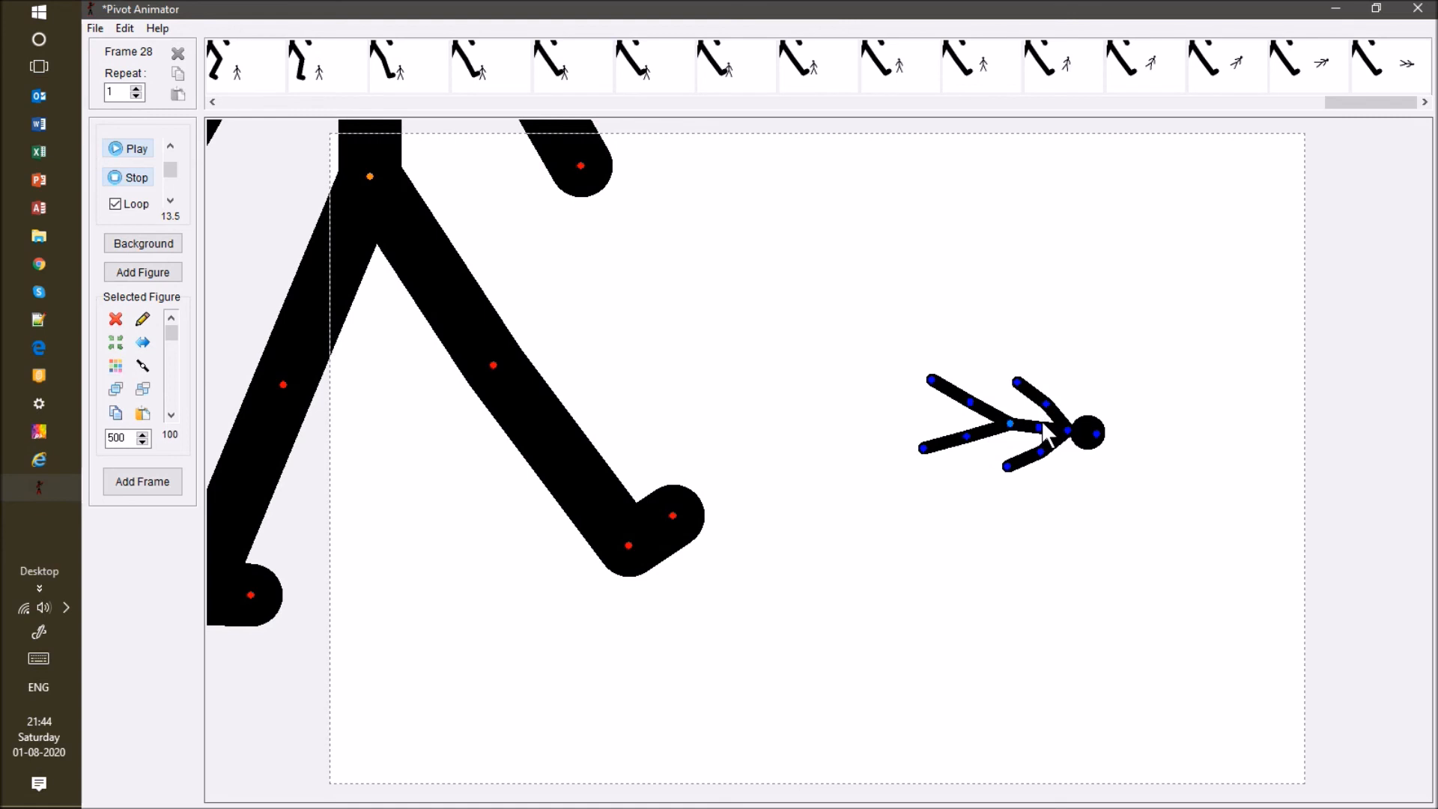
click(1013, 435)
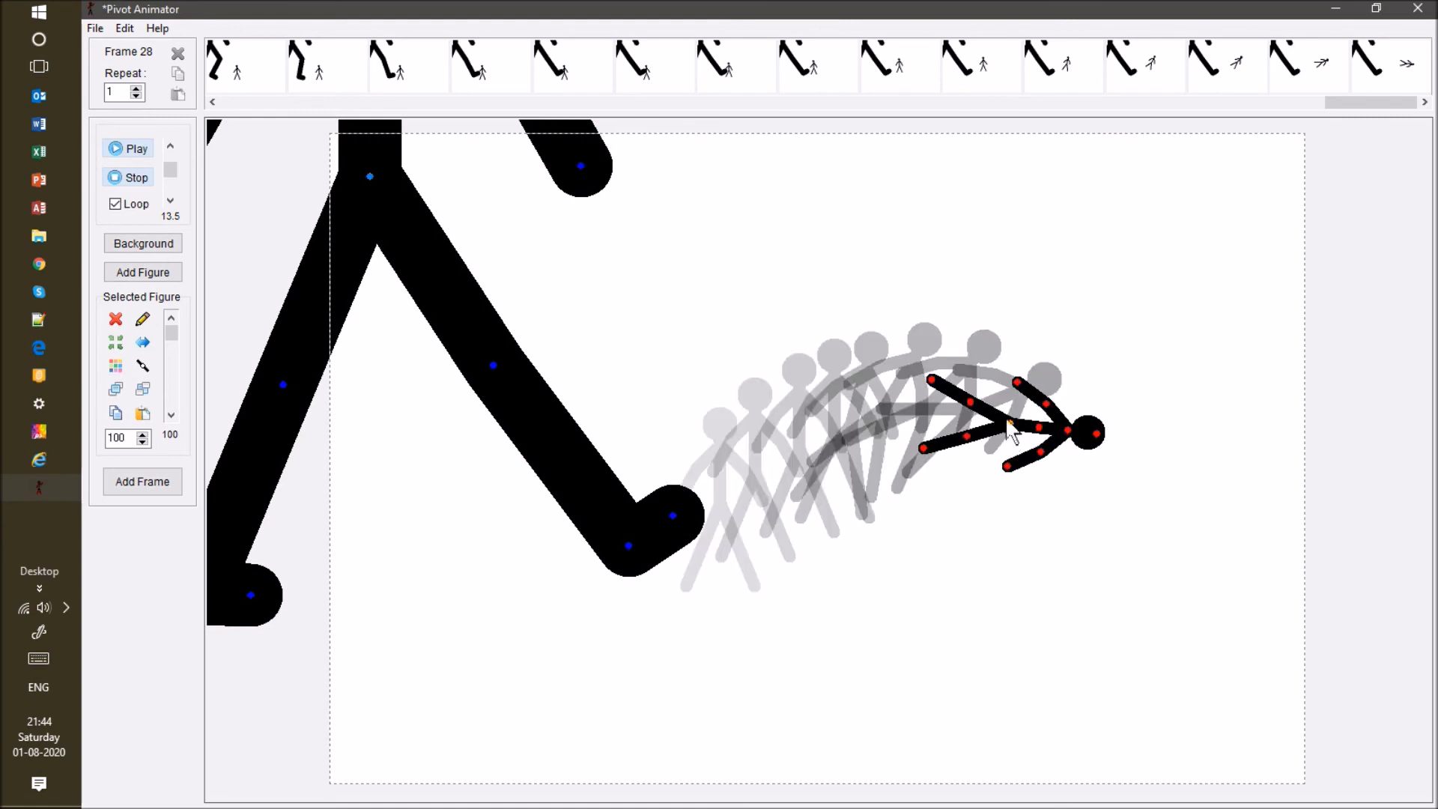
Tumble the small figure down the far side of the arc over four frames until it is nearly upside down.
drag(1066, 430, 1051, 462)
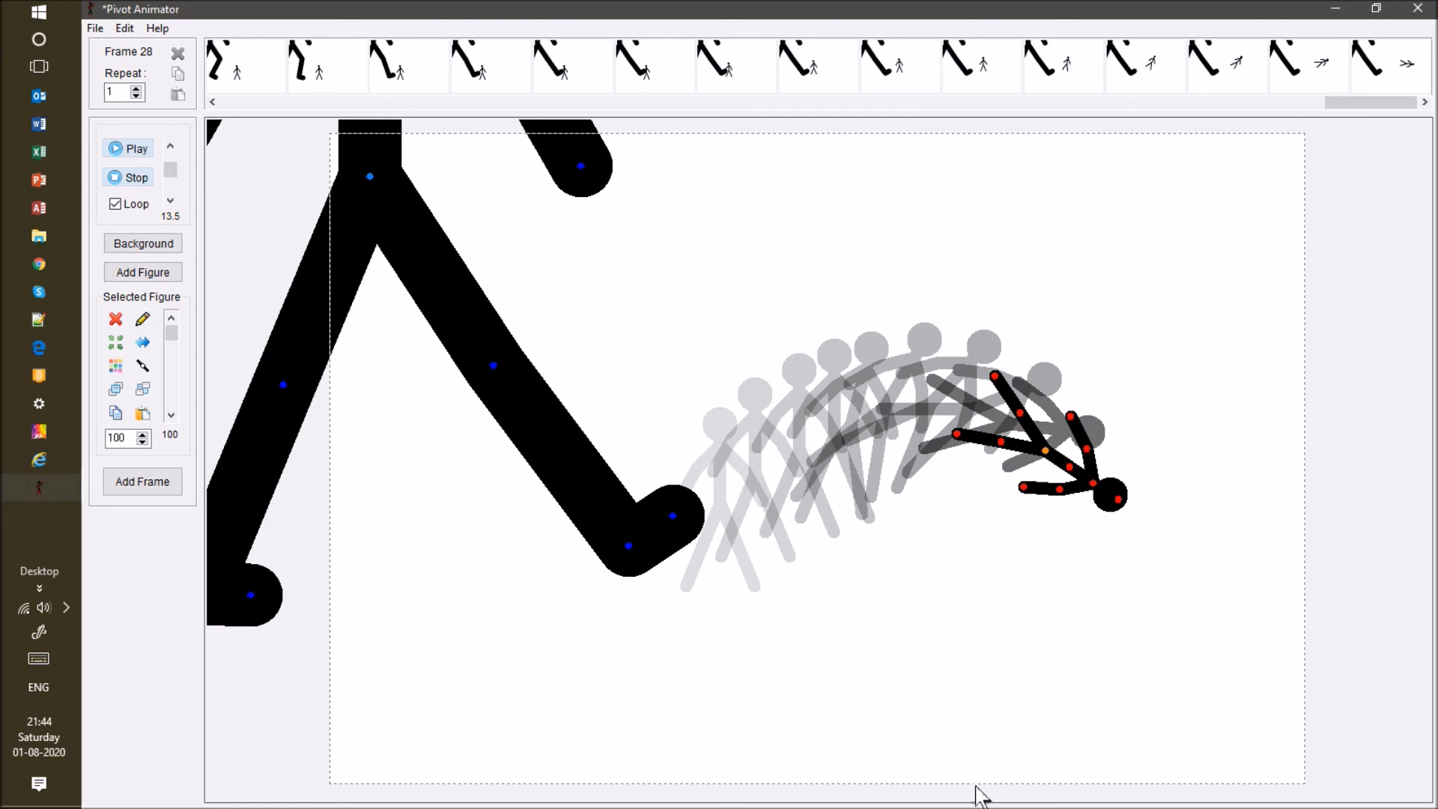
key(space)
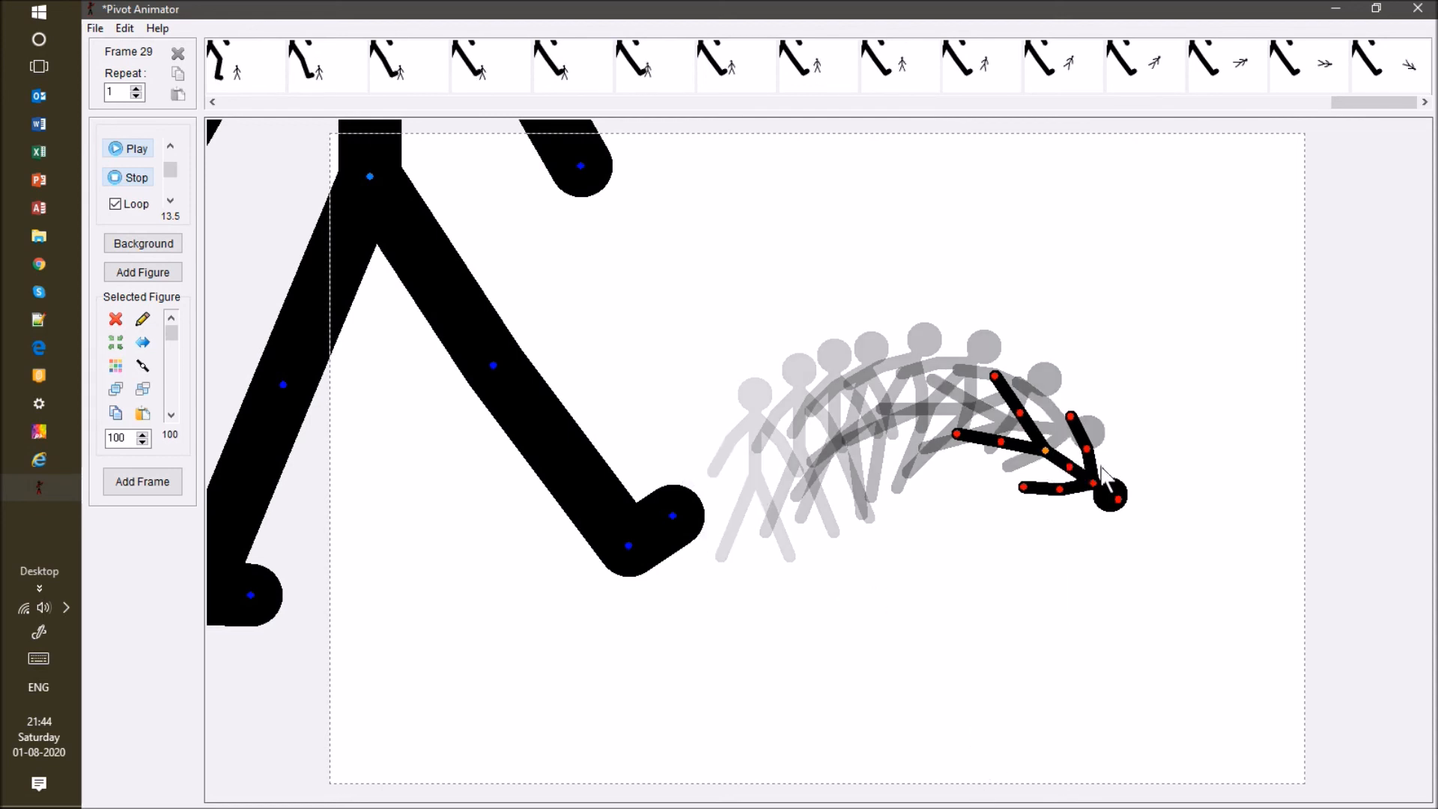
drag(1046, 453, 1091, 514)
key(space)
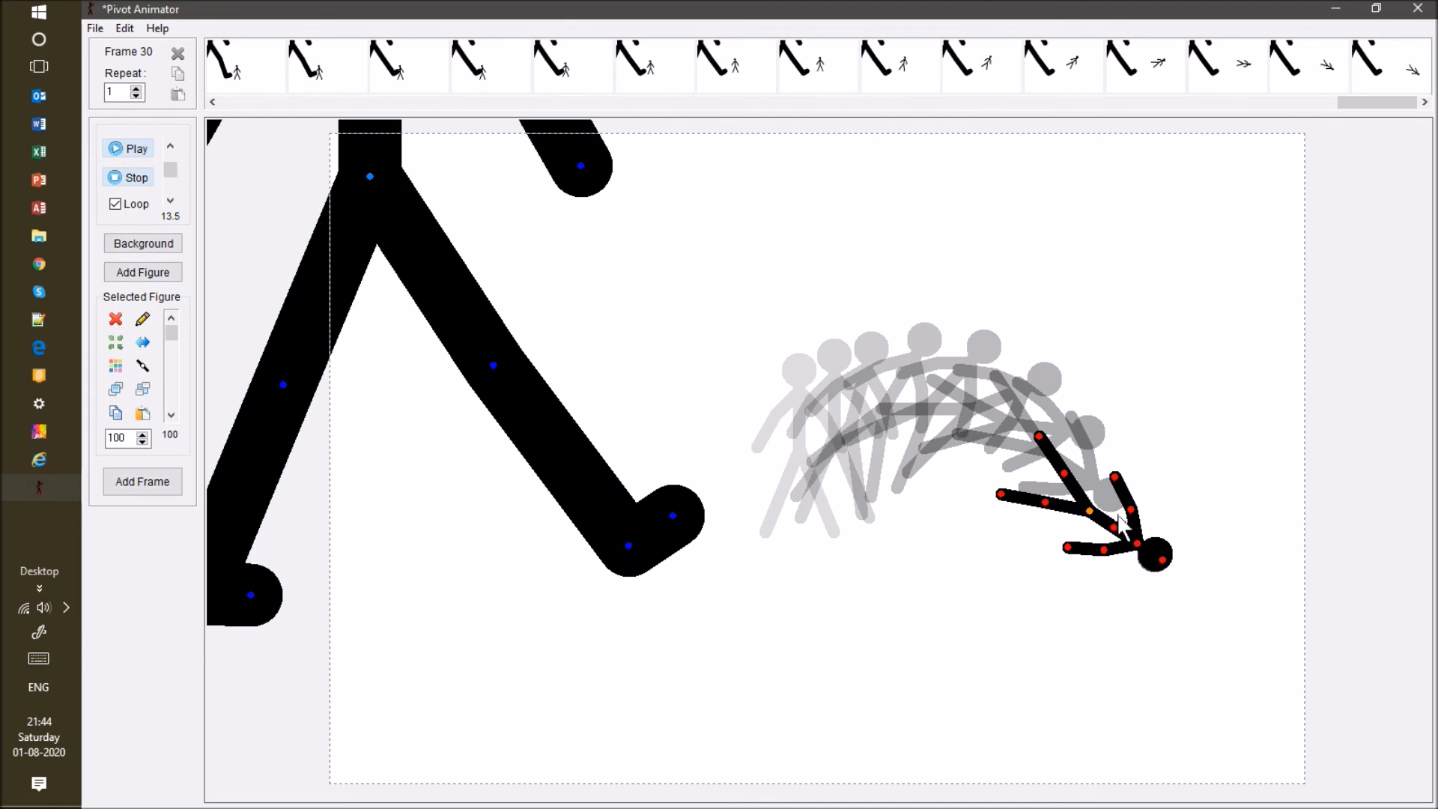
mouse_move(1116, 536)
mouse_down()
mouse_move(1113, 556)
mouse_move(1098, 534)
mouse_move(1111, 563)
mouse_up()
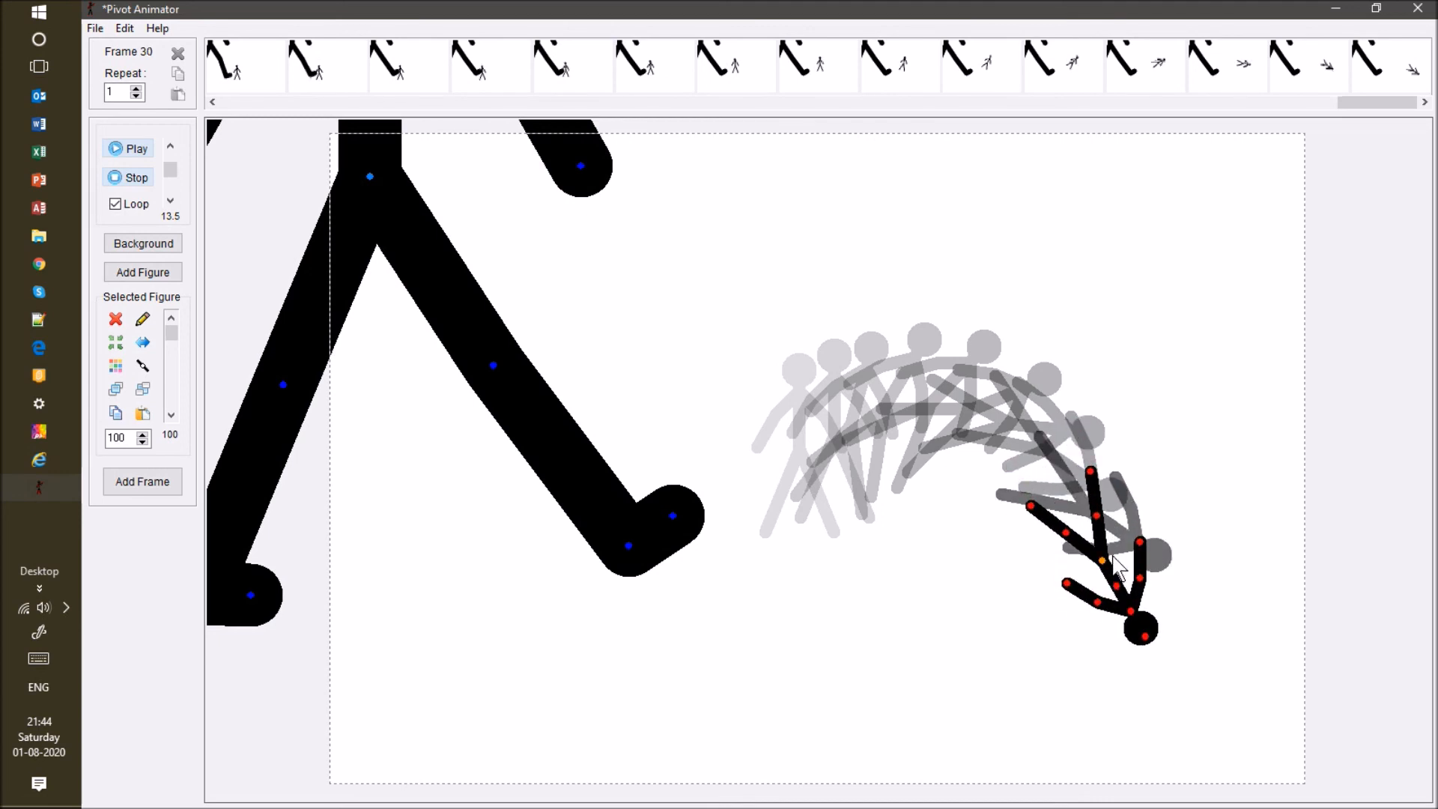
key(space)
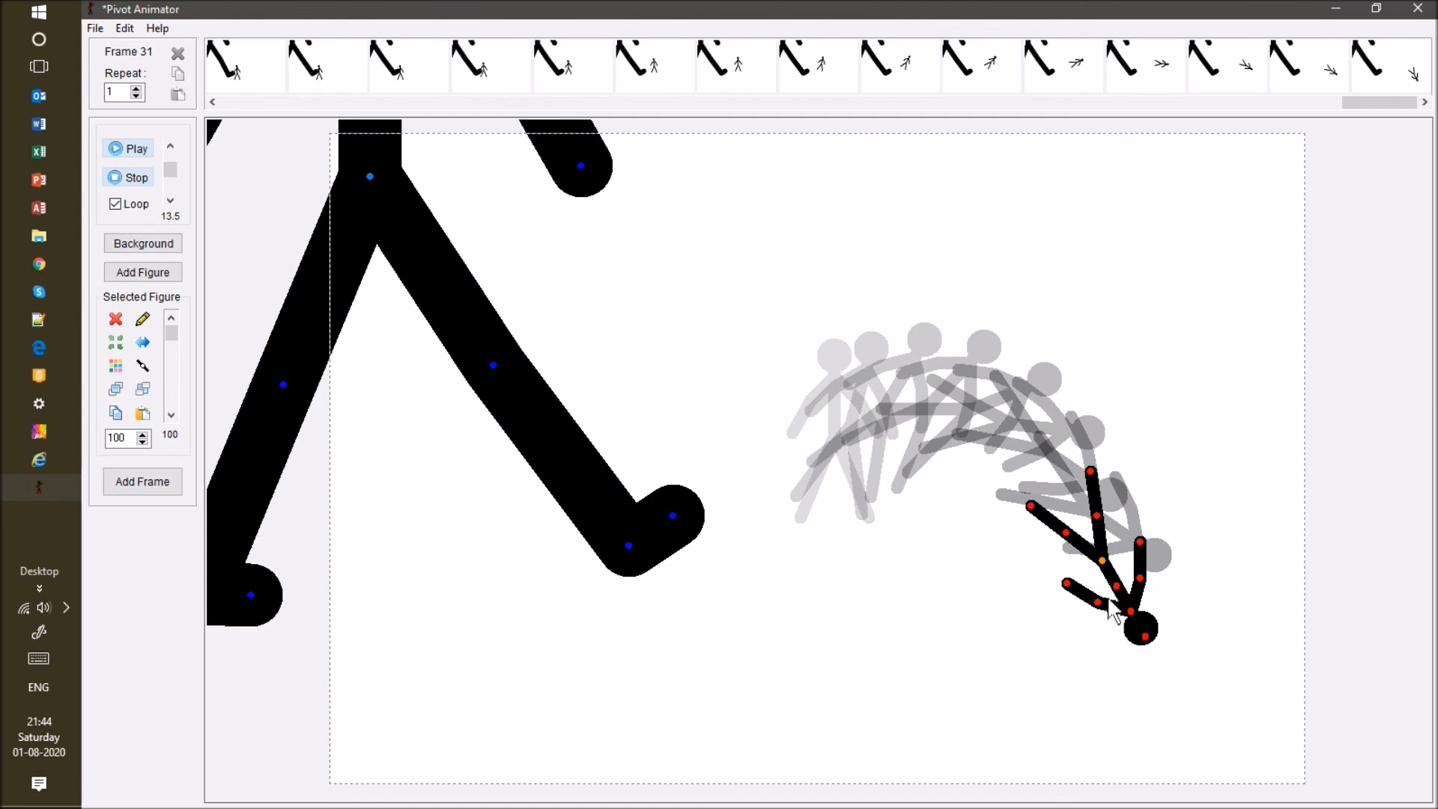
drag(1119, 598, 1105, 603)
key(space)
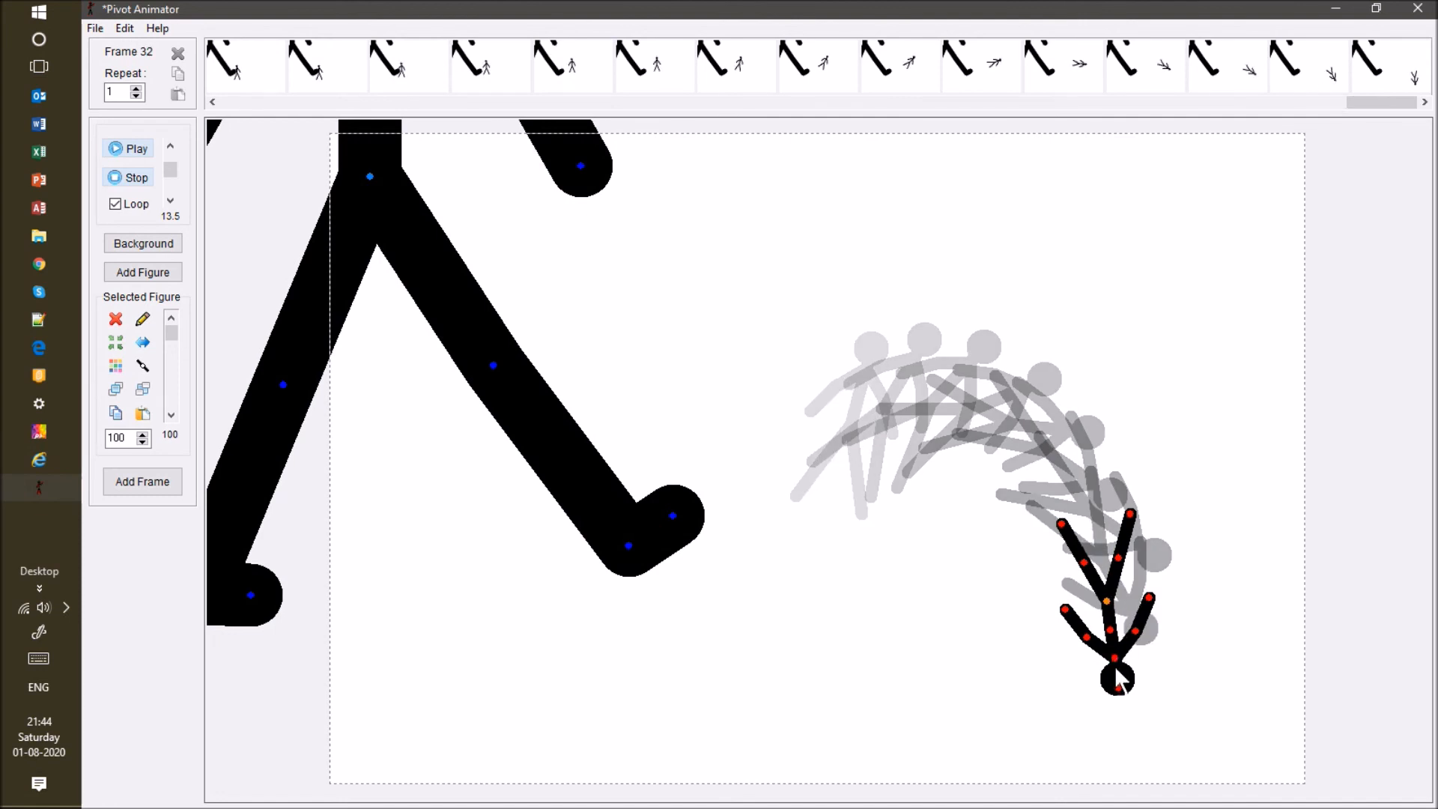
Straighten the upside-down small figure and drop it vertically past the canvas's lower edge across five frames.
drag(1113, 659, 1110, 663)
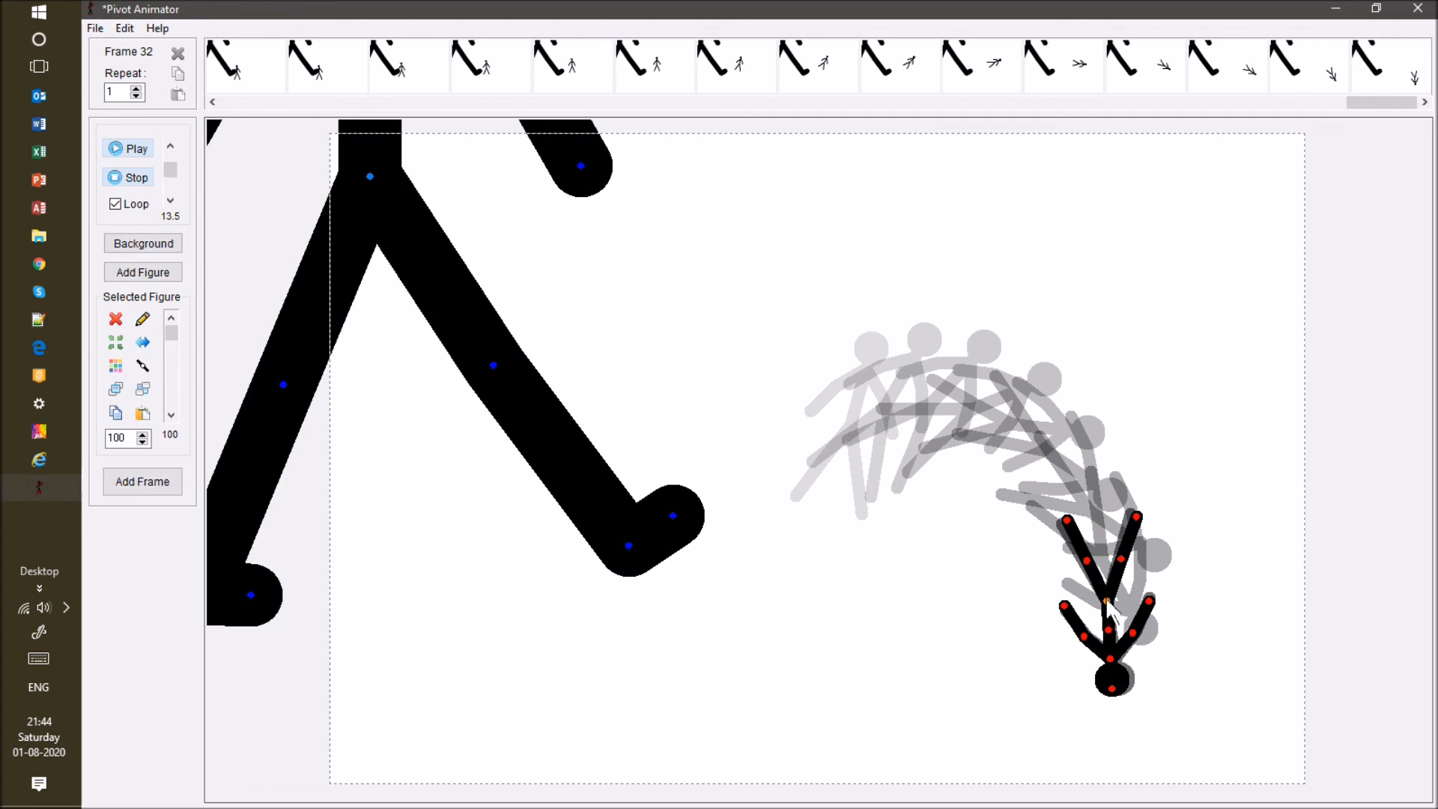
drag(1113, 611, 1113, 805)
key(Return)
key(Return)
key(Return)
key(Return)
key(Return)
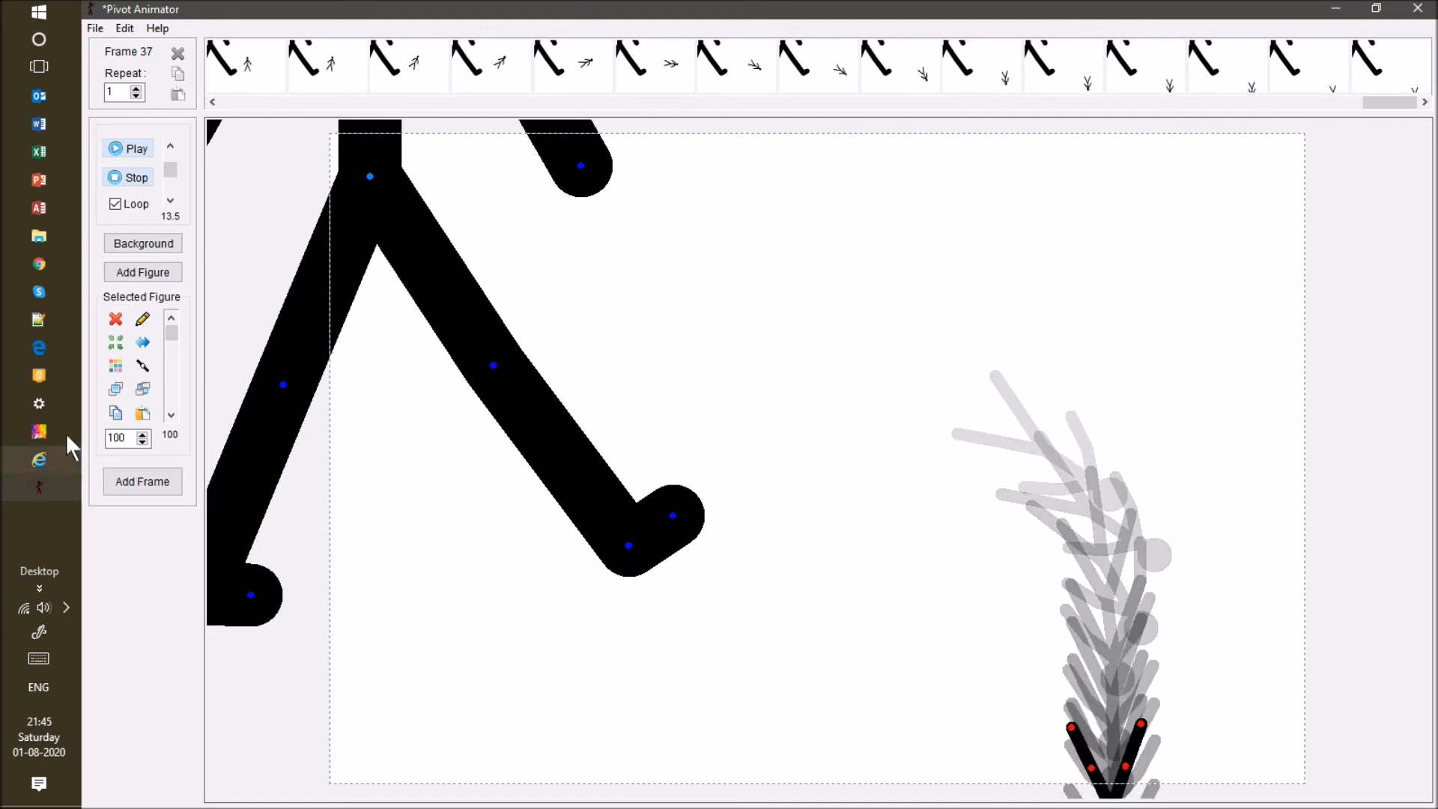
Delete the small figure and add two frames of Giant holding the kick pose.
click(116, 321)
key(Return)
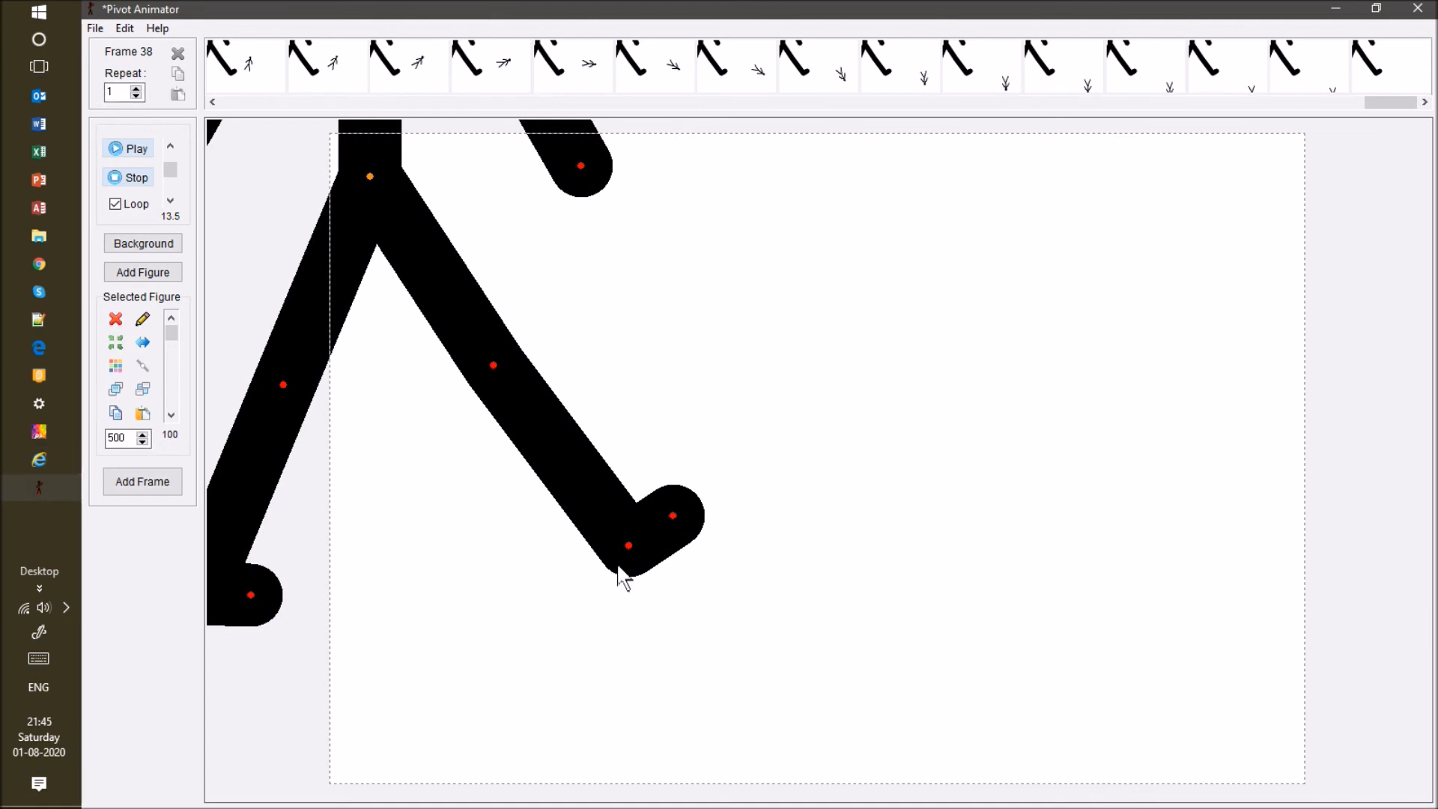
key(Return)
Swing Giant's lower front leg back down to a vertical standing pose with a level foot over three frames.
drag(626, 555, 497, 631)
key(Return)
key(Return)
key(Return)
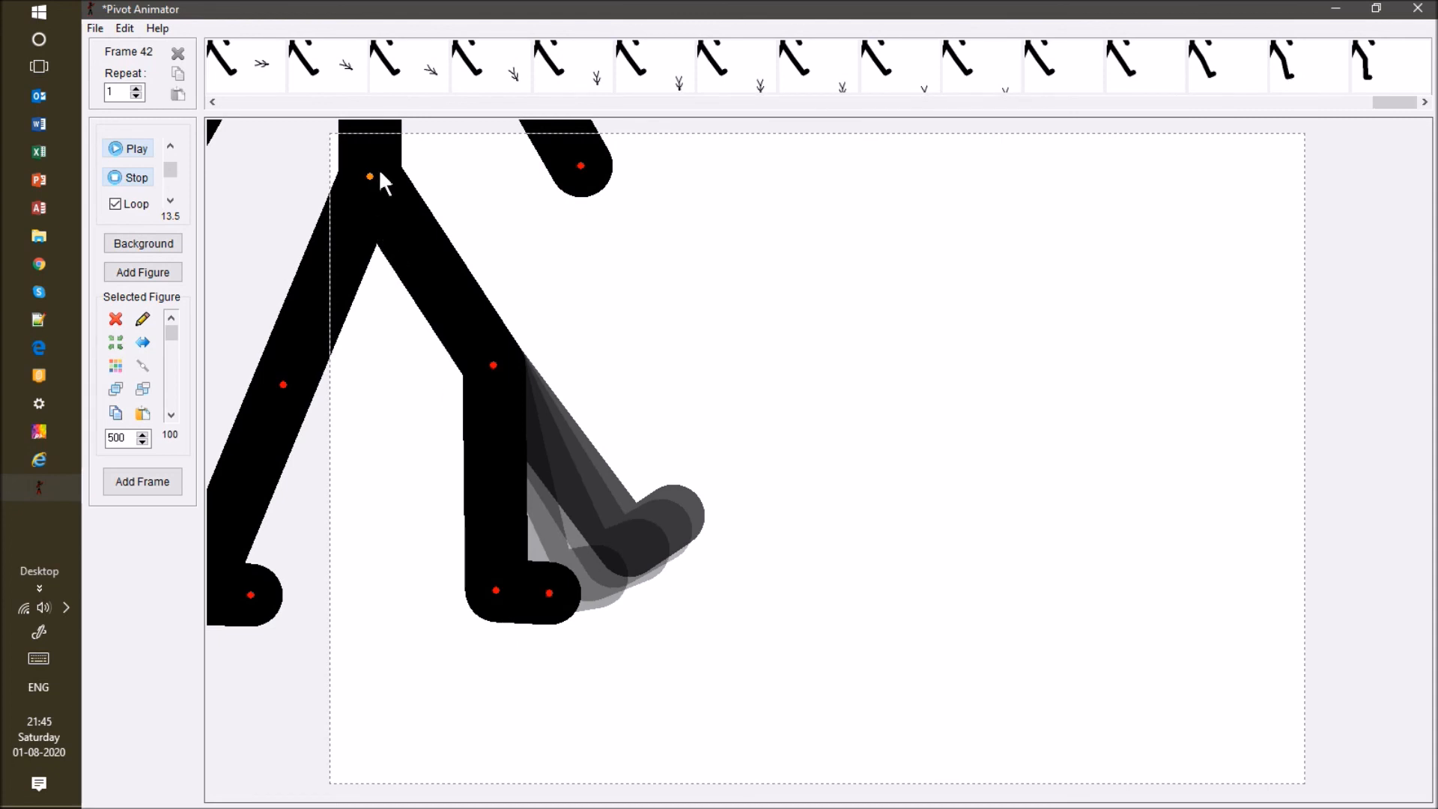
Slide Giant out past the canvas's left edge frame by frame, then add several frames of the empty canvas.
drag(370, 176, 36, 184)
key(Return)
key(Return)
key(Return)
key(Return)
key(Return)
key(Return)
key(Return)
key(Return)
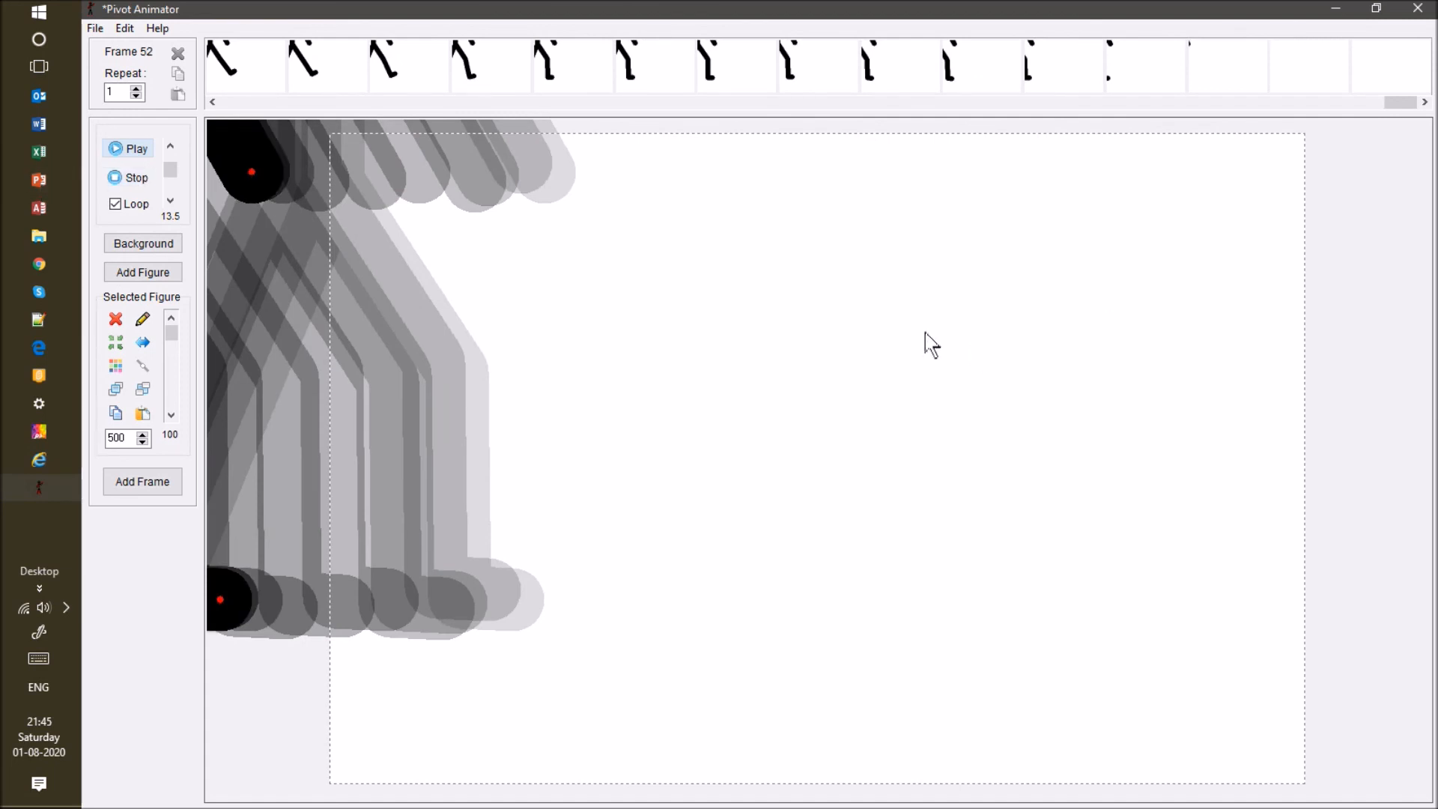
key(Return)
key(Return)
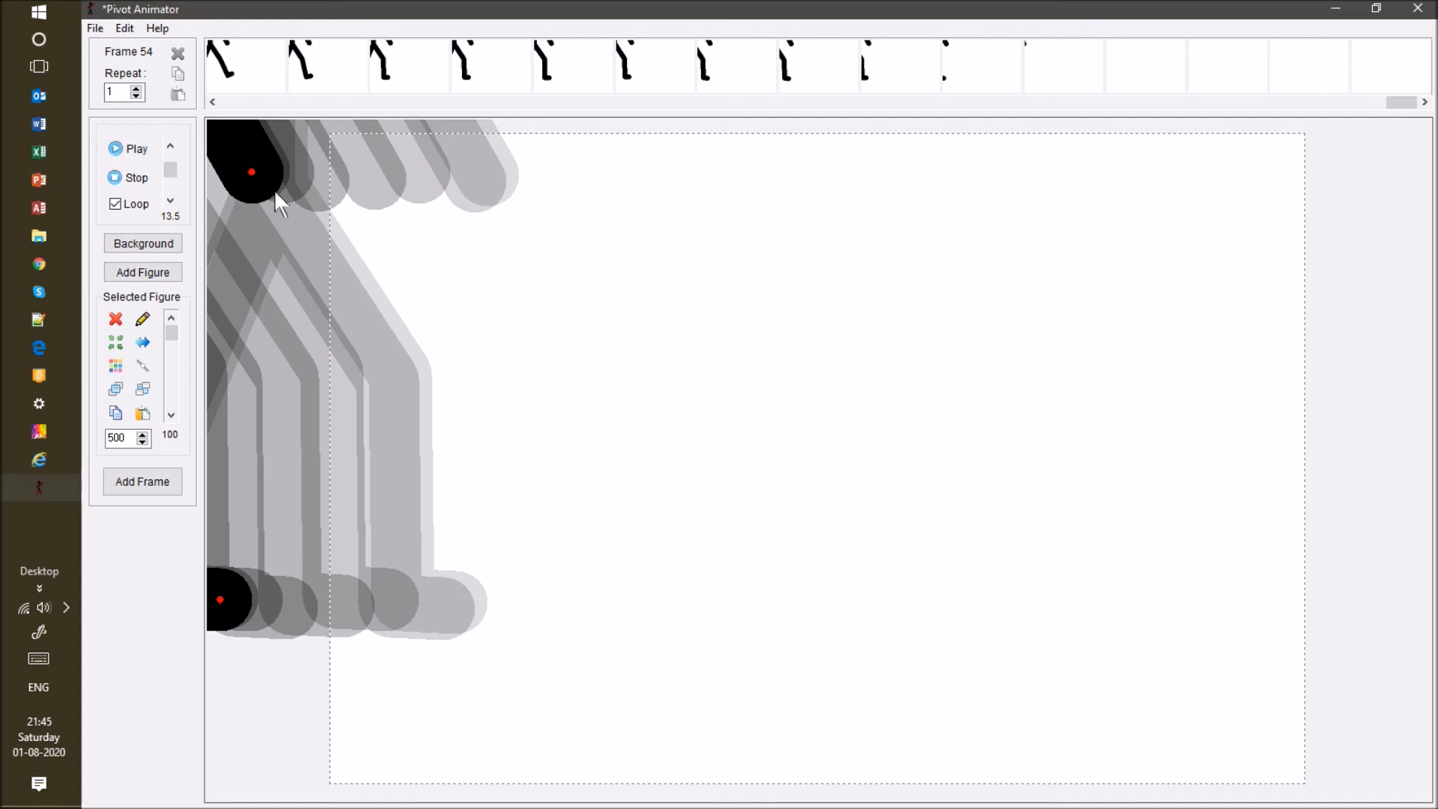
Play the finished kick animation and turn off looping.
click(131, 149)
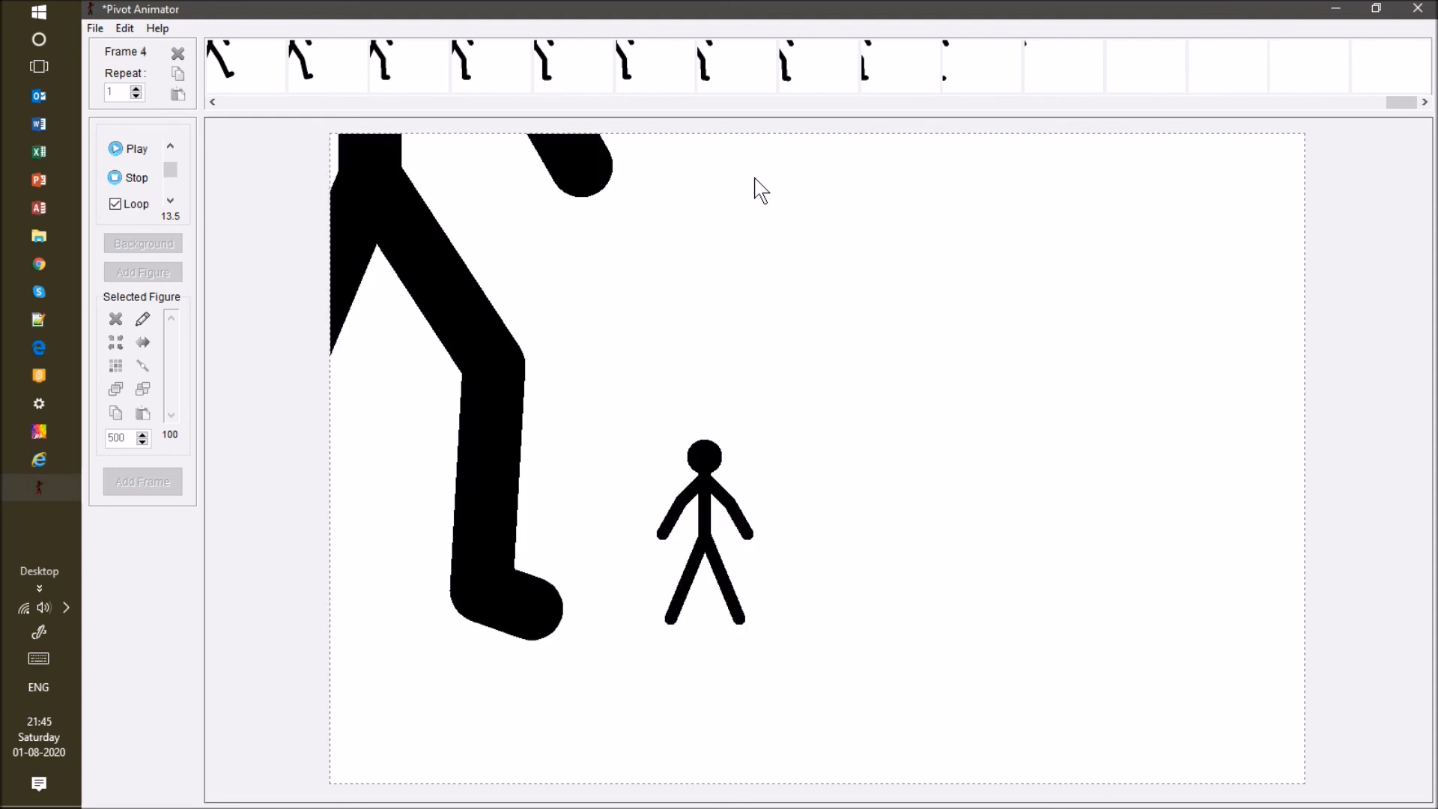
click(133, 201)
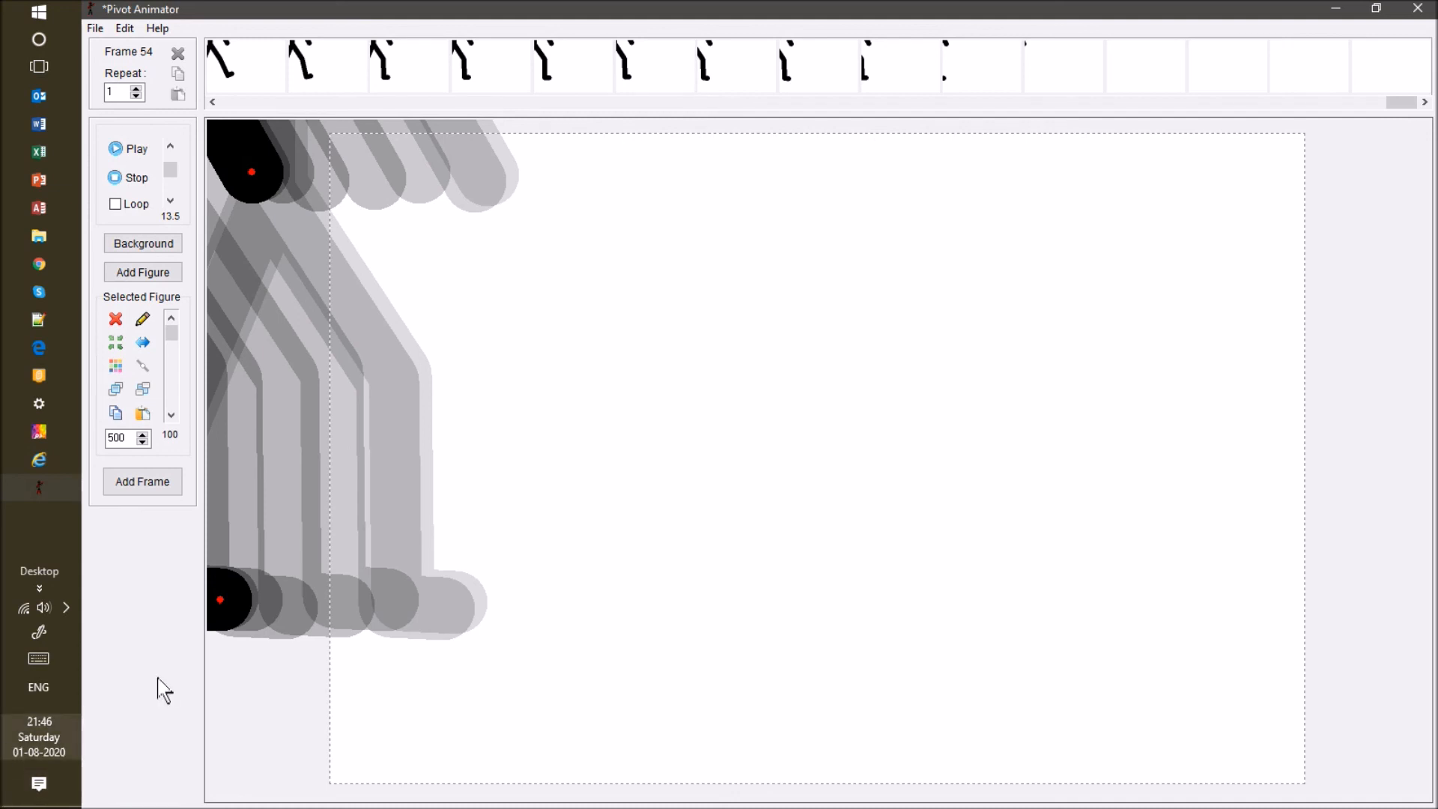
Close Pivot Animator without saving the project.
click(1418, 8)
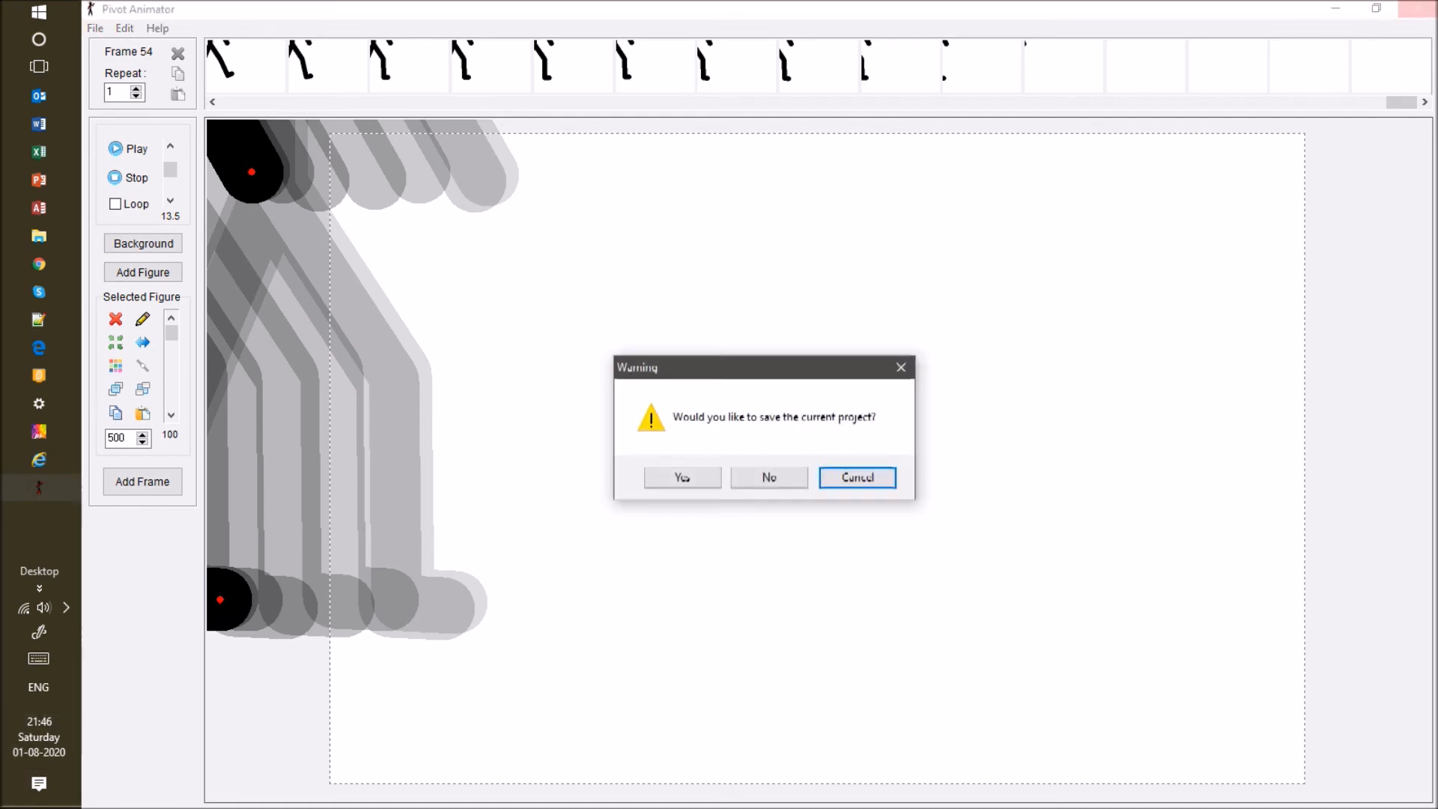
click(765, 480)
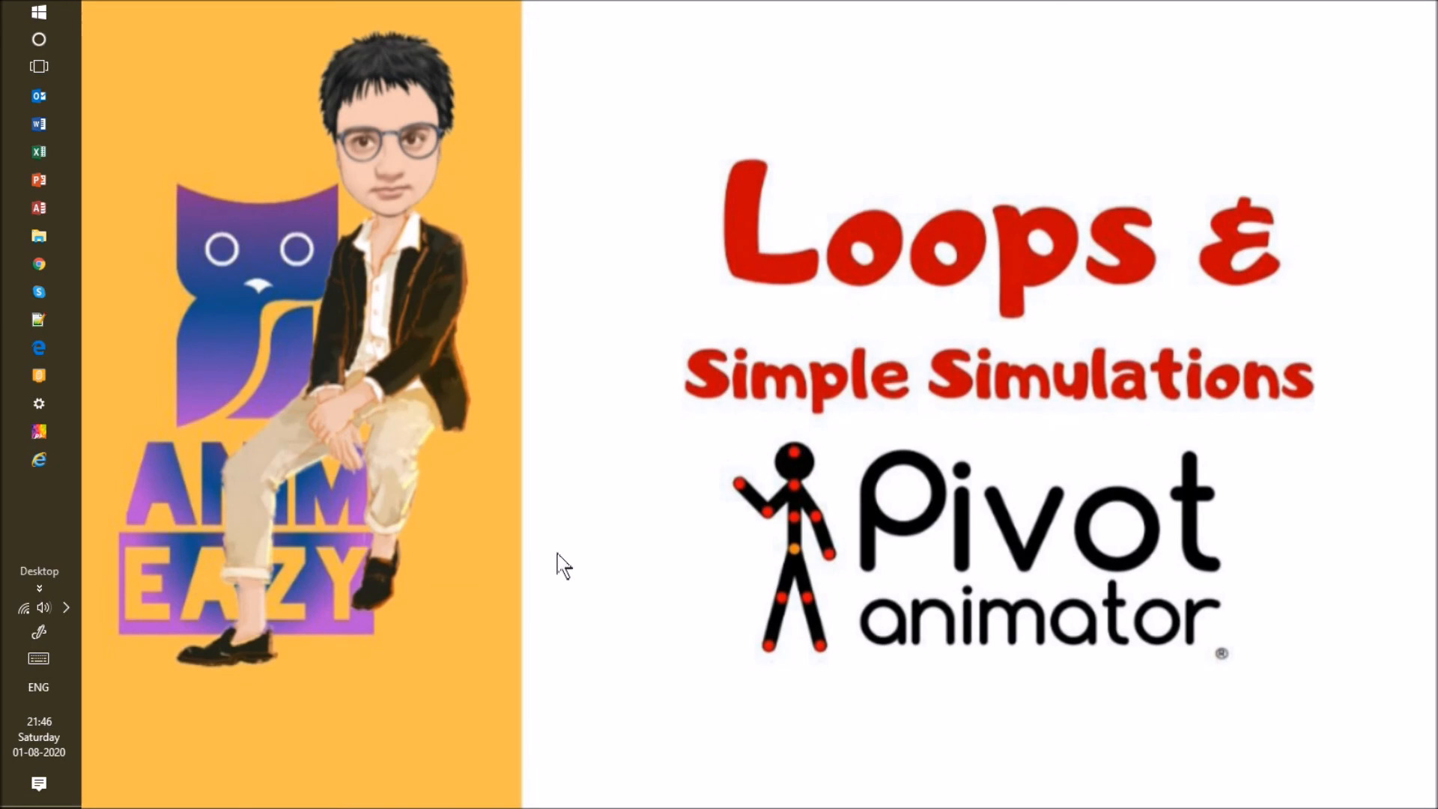